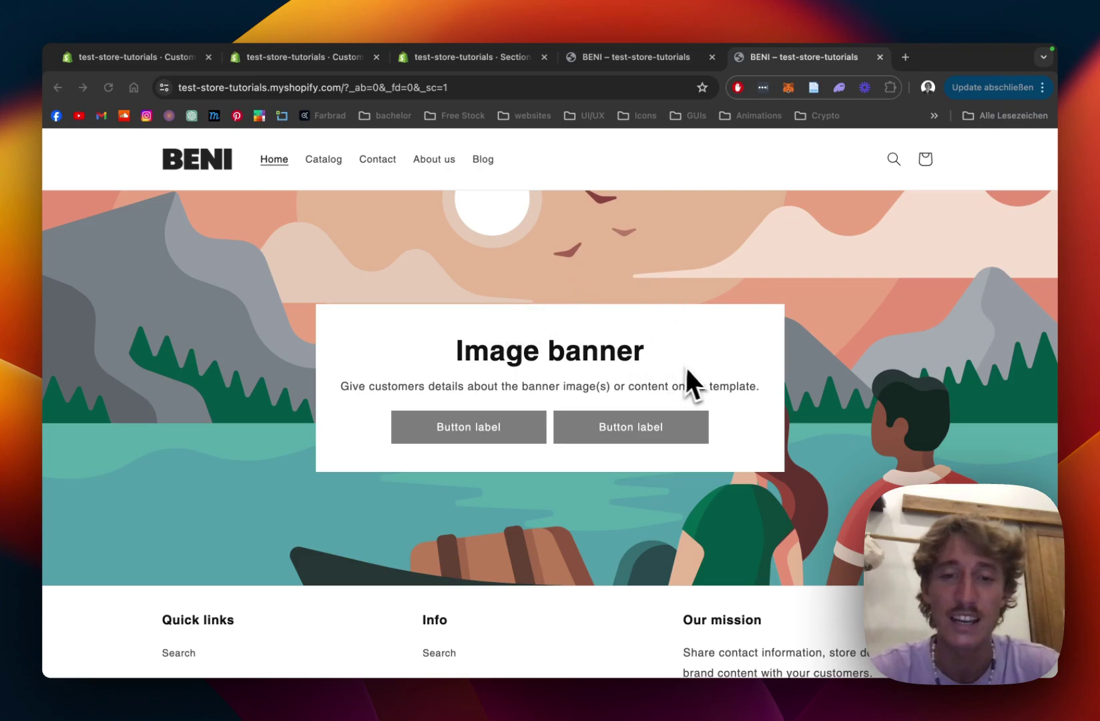
Step: Review the finished BENI storefront home page, from the hero banner through the bestsellers slider to the large footer text
left_click(640, 59)
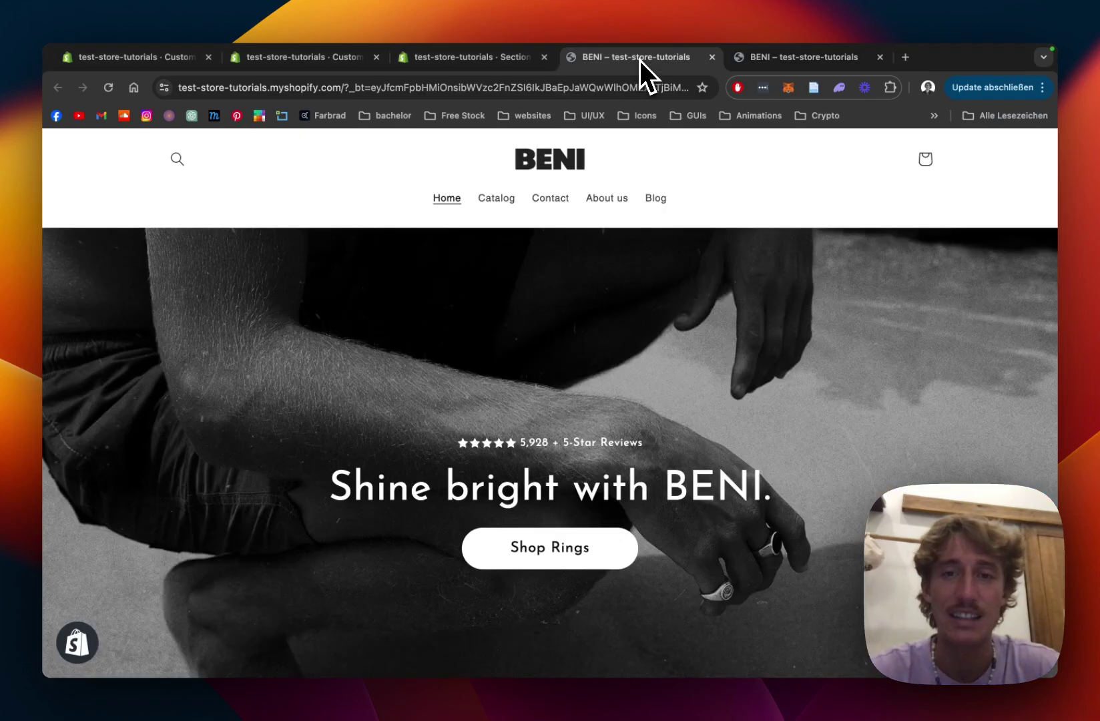
scroll(809, 275, "down", 4)
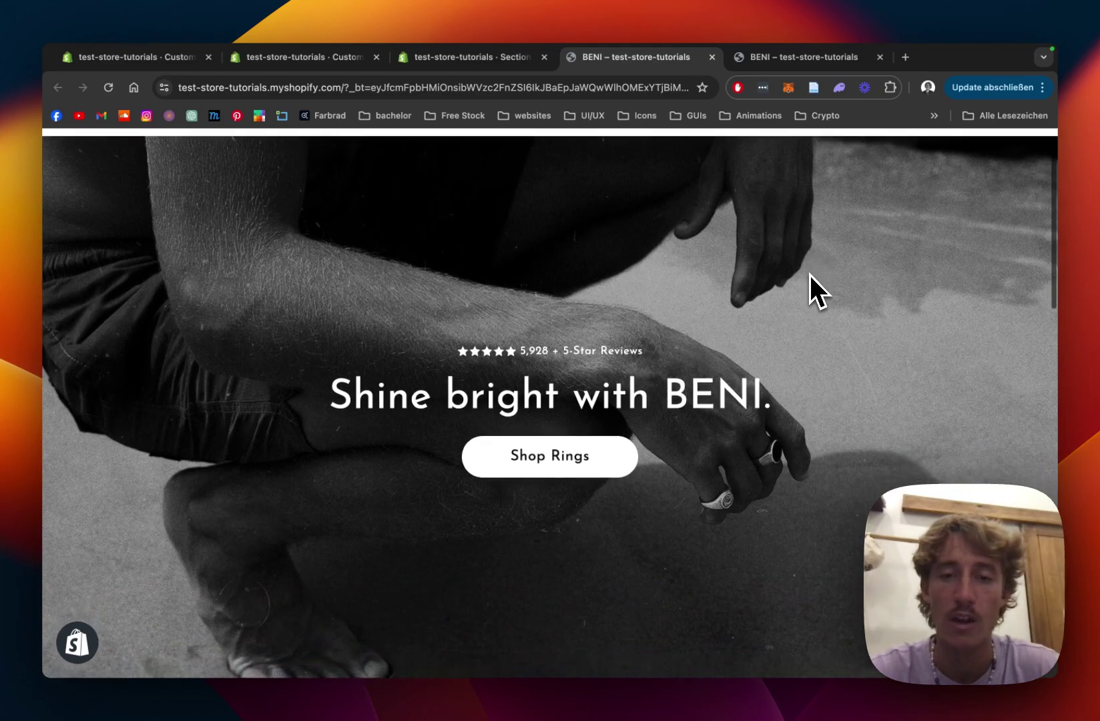
scroll(845, 279, "down", 2)
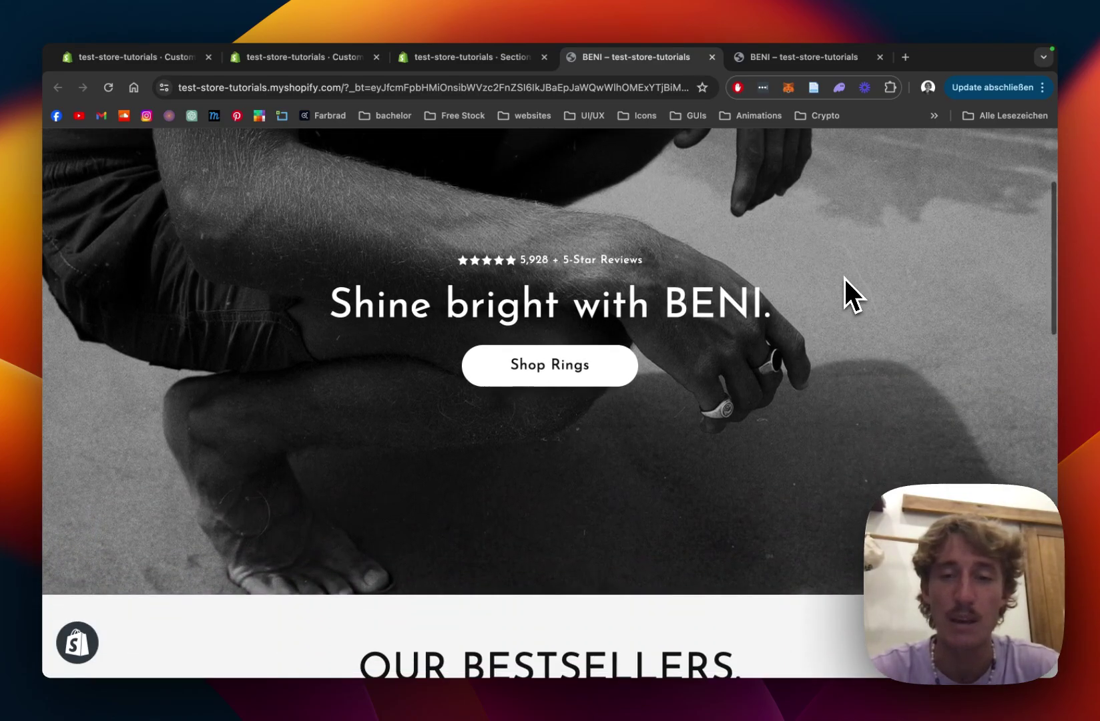
scroll(845, 279, "down", 3)
scroll(845, 279, "down", 6)
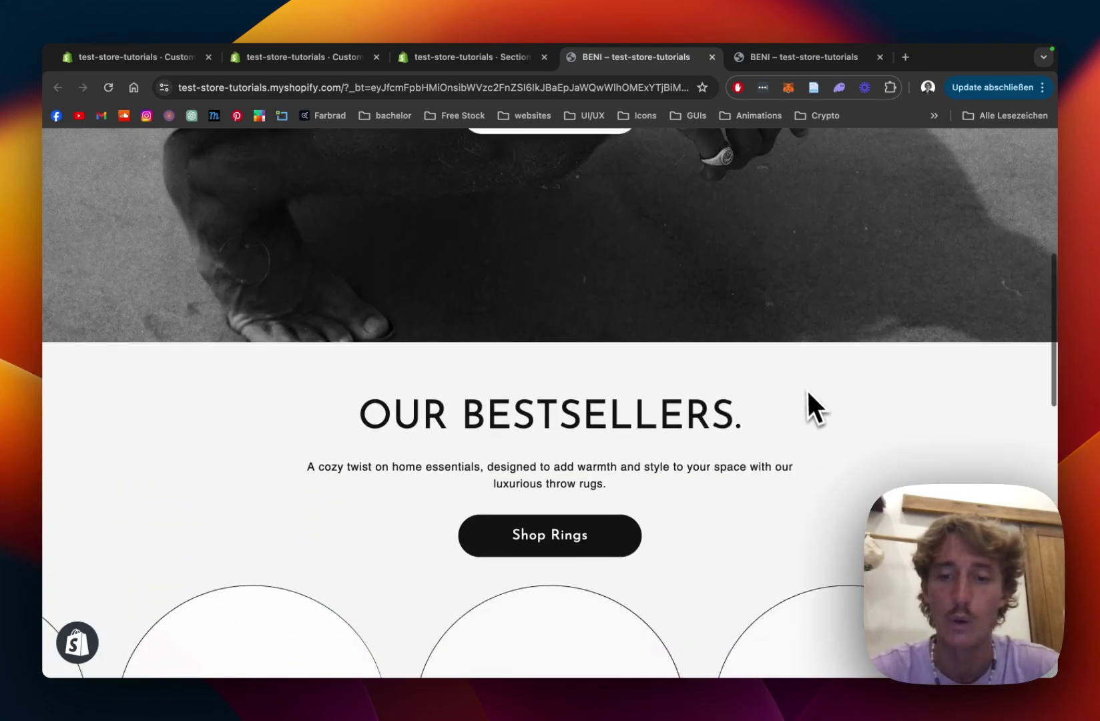
scroll(699, 502, "down", 2)
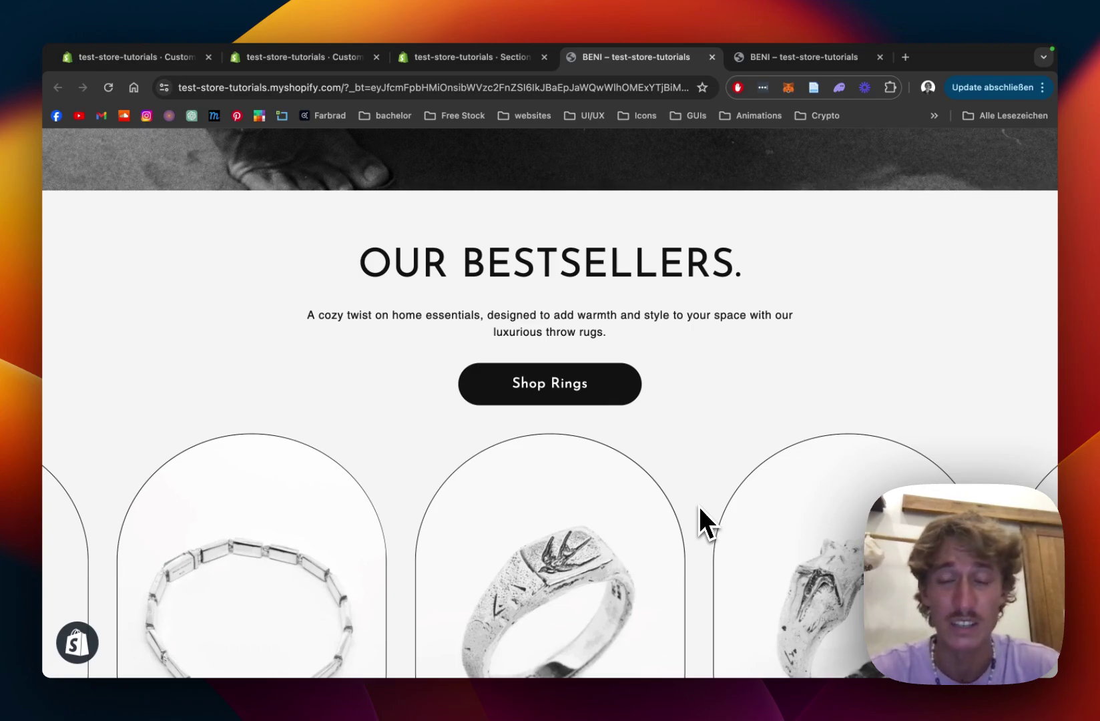
scroll(698, 507, "down", 3)
scroll(699, 508, "down", 5)
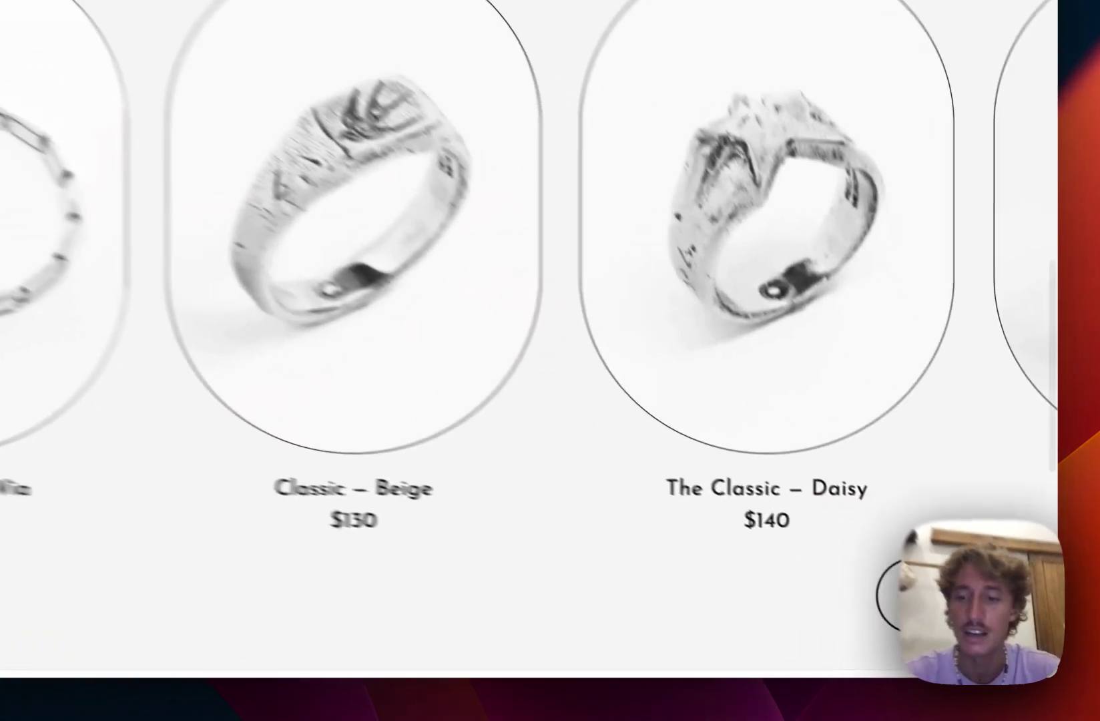
scroll(681, 400, "down", 10)
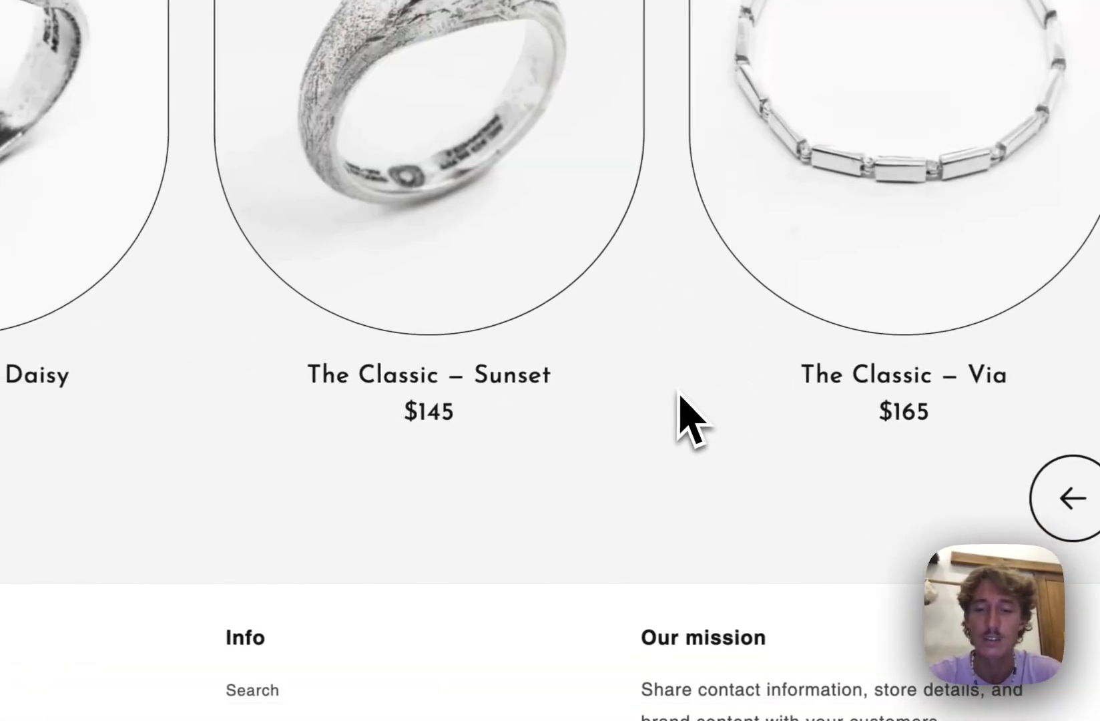
scroll(678, 395, "down", 4)
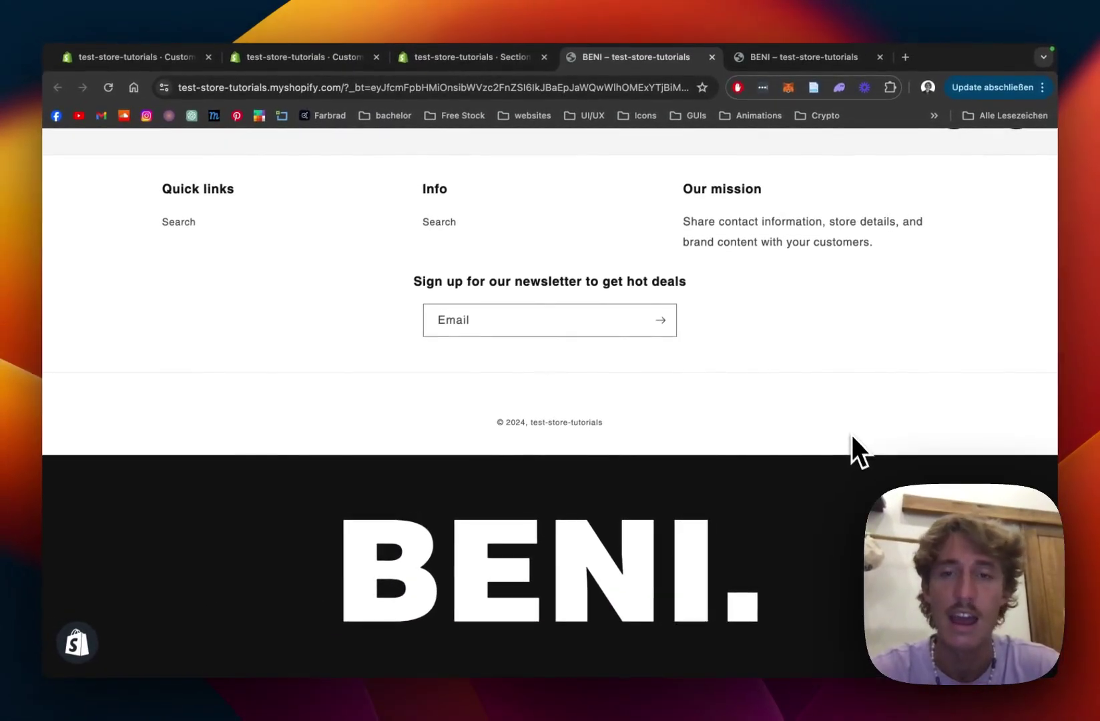
scroll(852, 435, "up", 20)
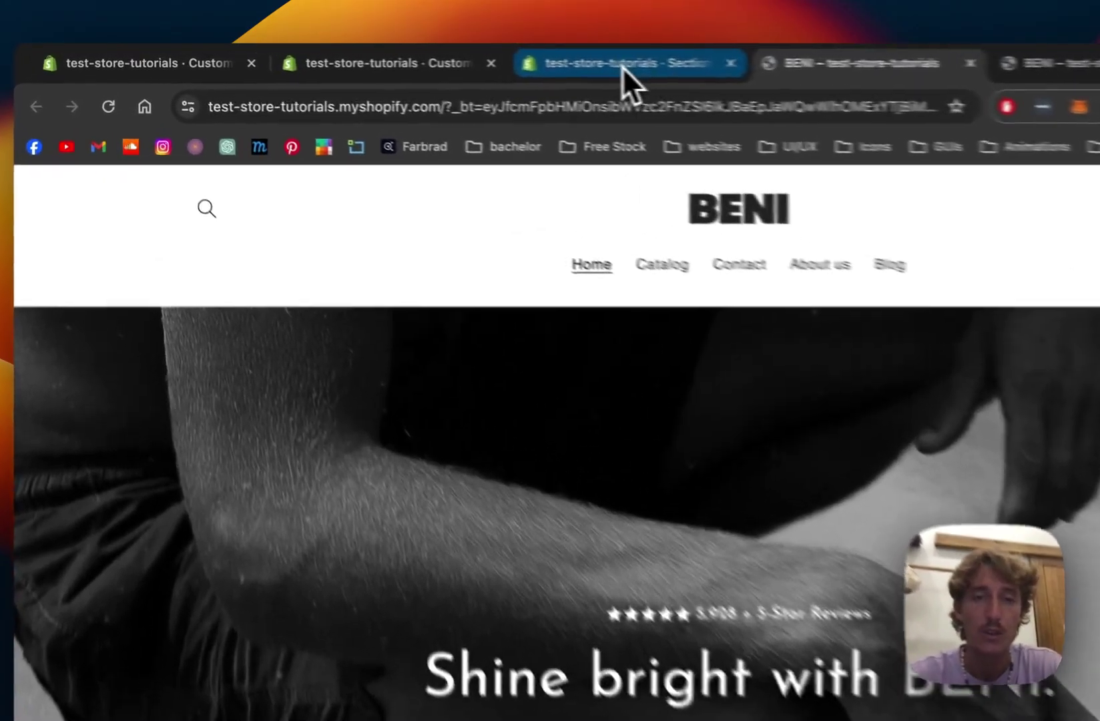
Step: Leave the Copy of Juwerly-Store theme editor, discarding the unsaved changes, and open the installed Section Store app
left_click(467, 57)
left_click(333, 58)
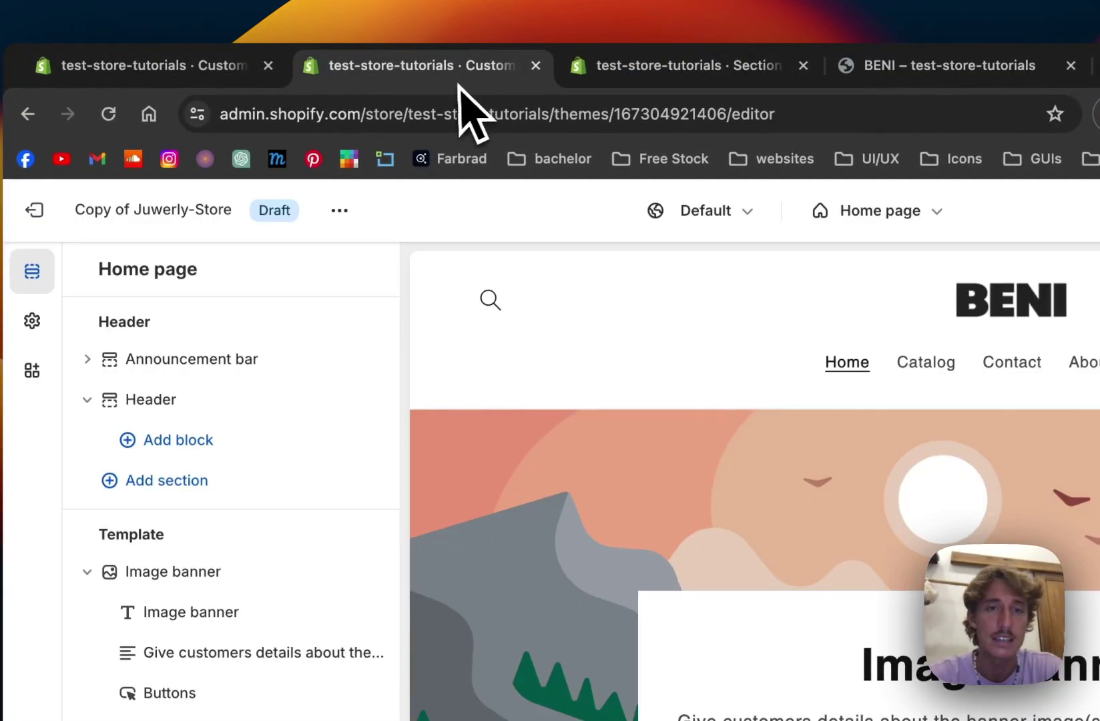
left_click(157, 65)
left_click(386, 66)
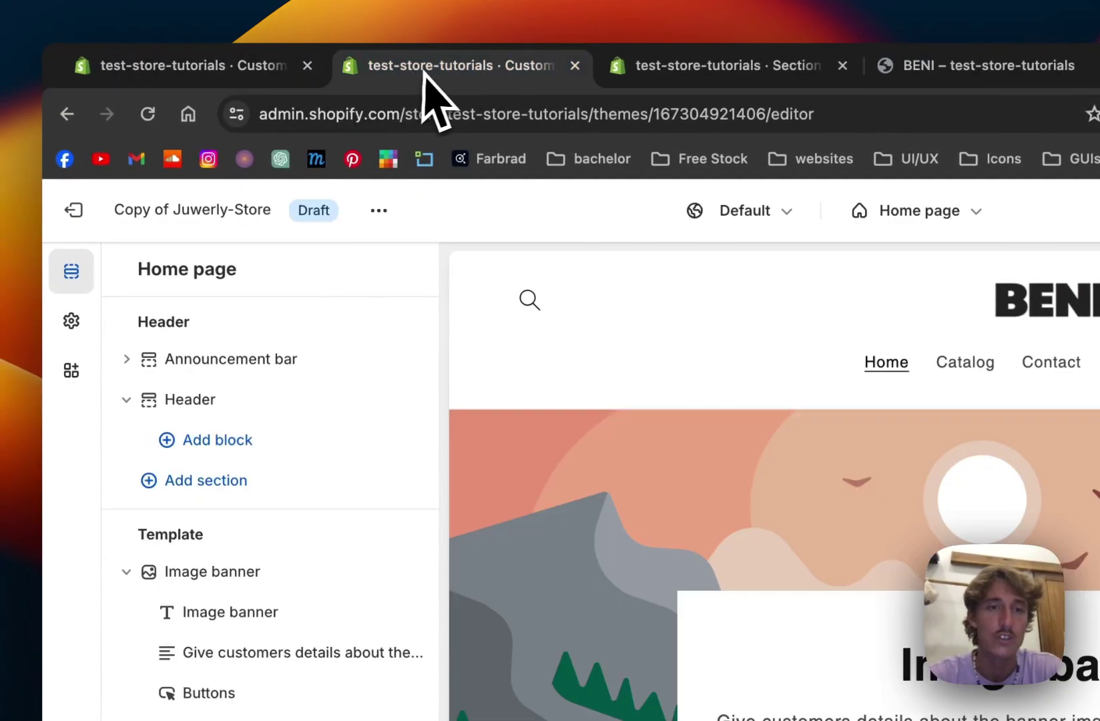
left_click(74, 209)
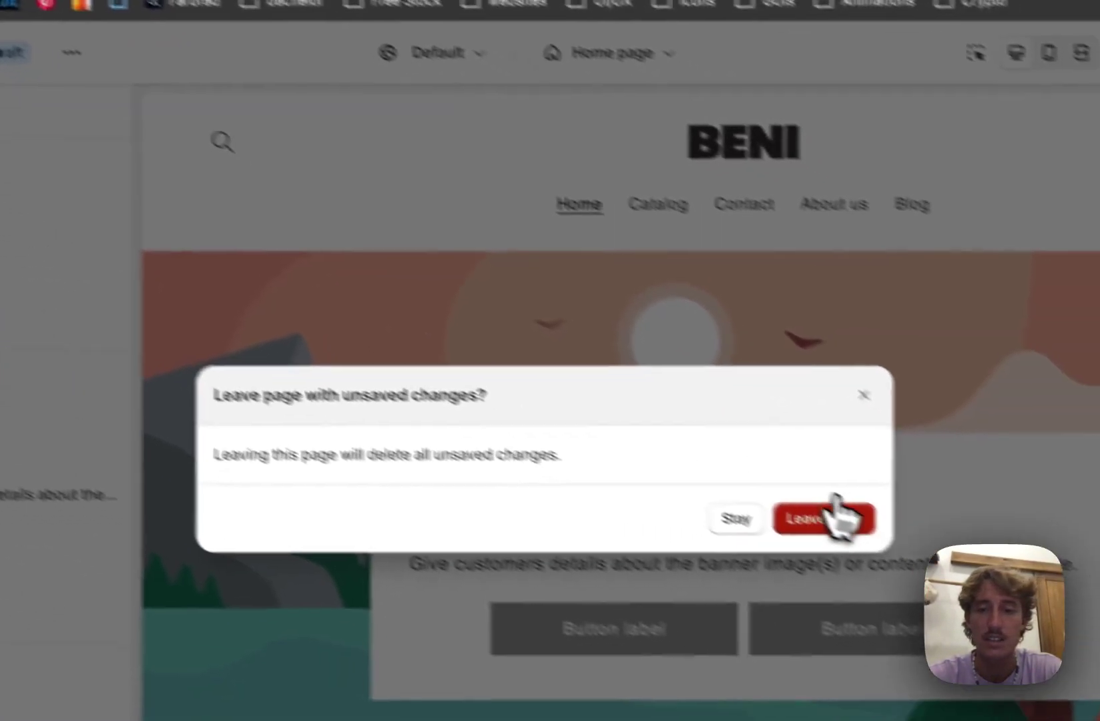
left_click(823, 518)
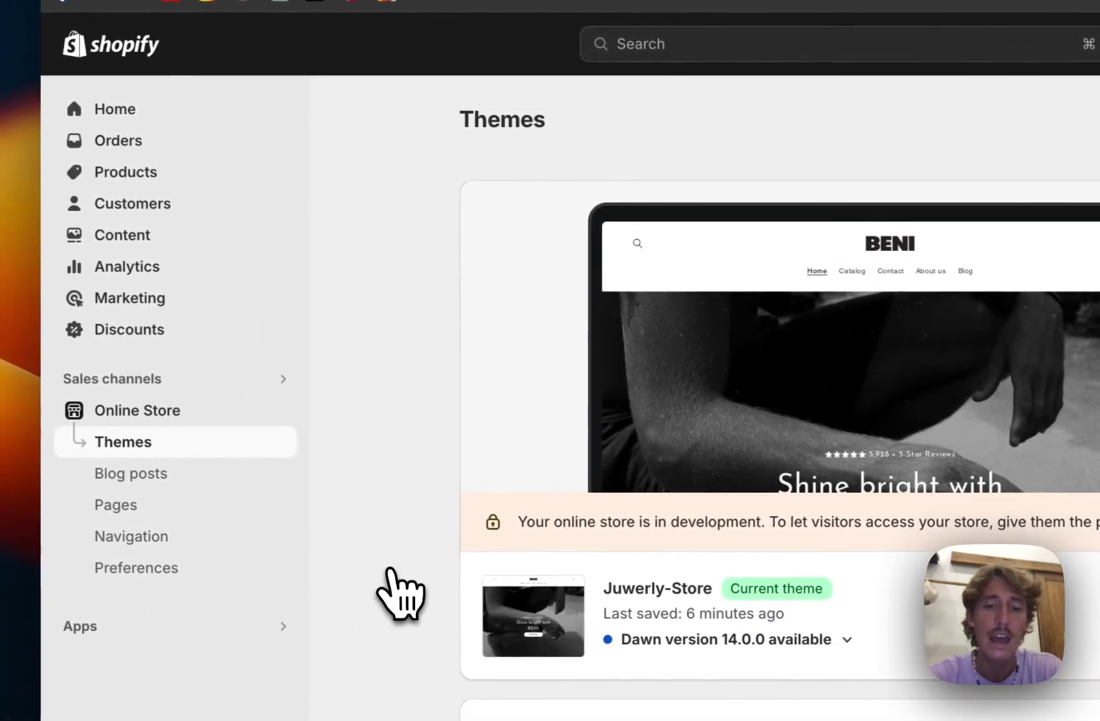
left_click(144, 624)
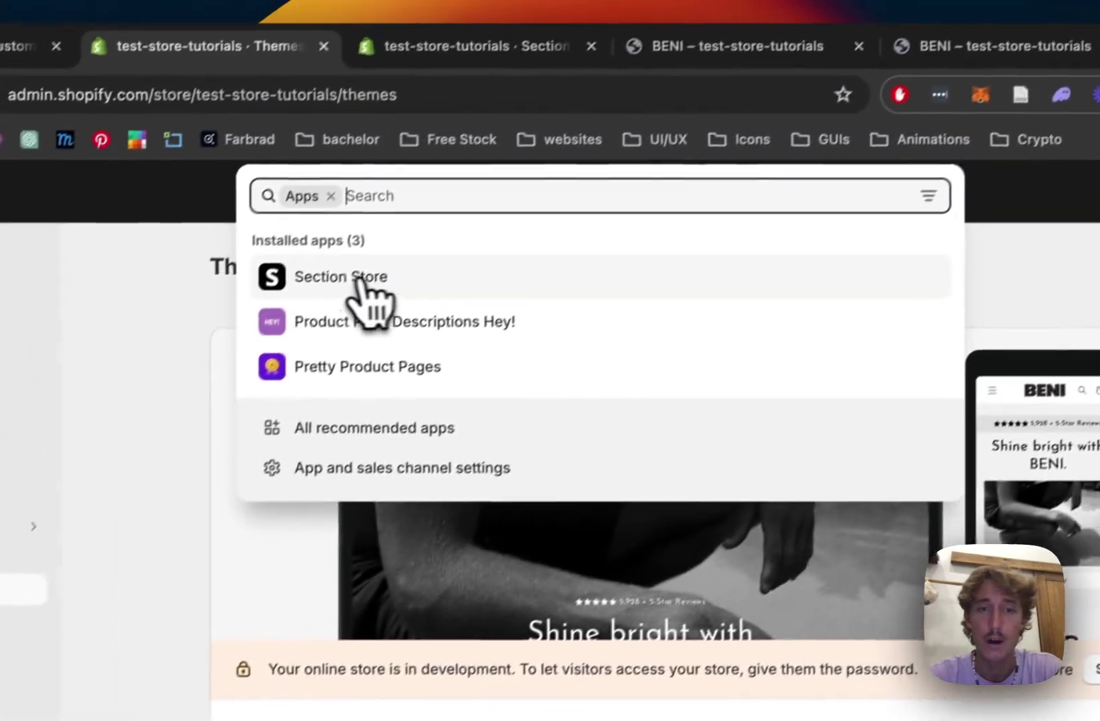
left_click(359, 279)
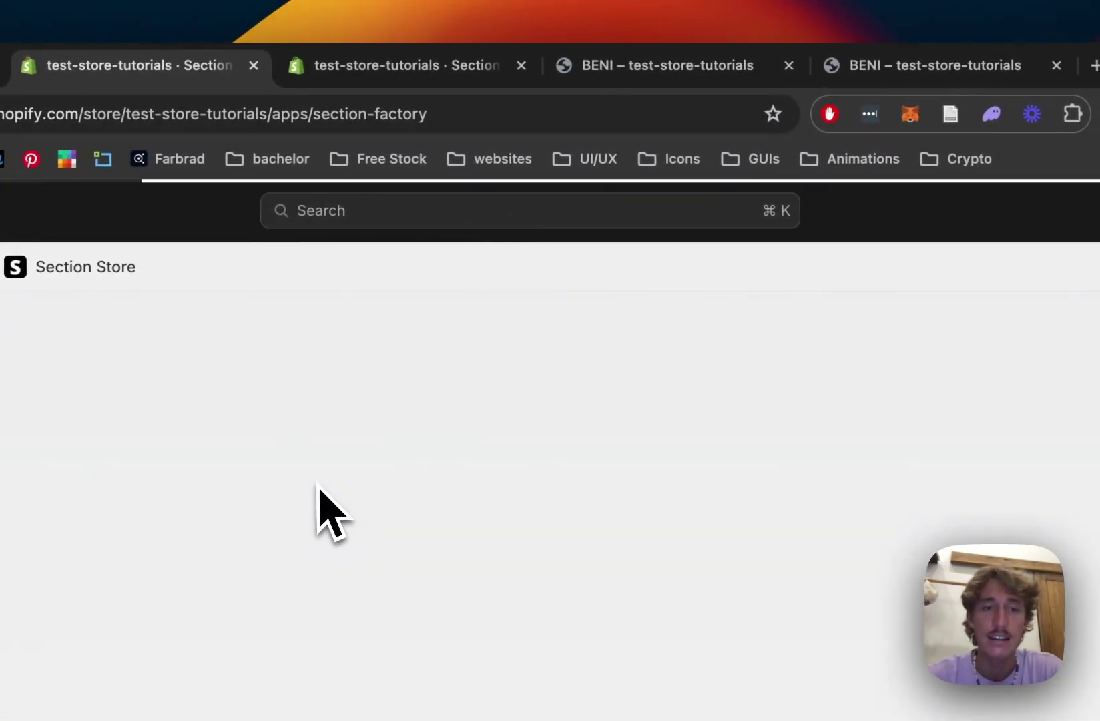
Step: Examine the finished storefront again to identify which sections the bestsellers area and the large BENI footer block need
left_click(634, 66)
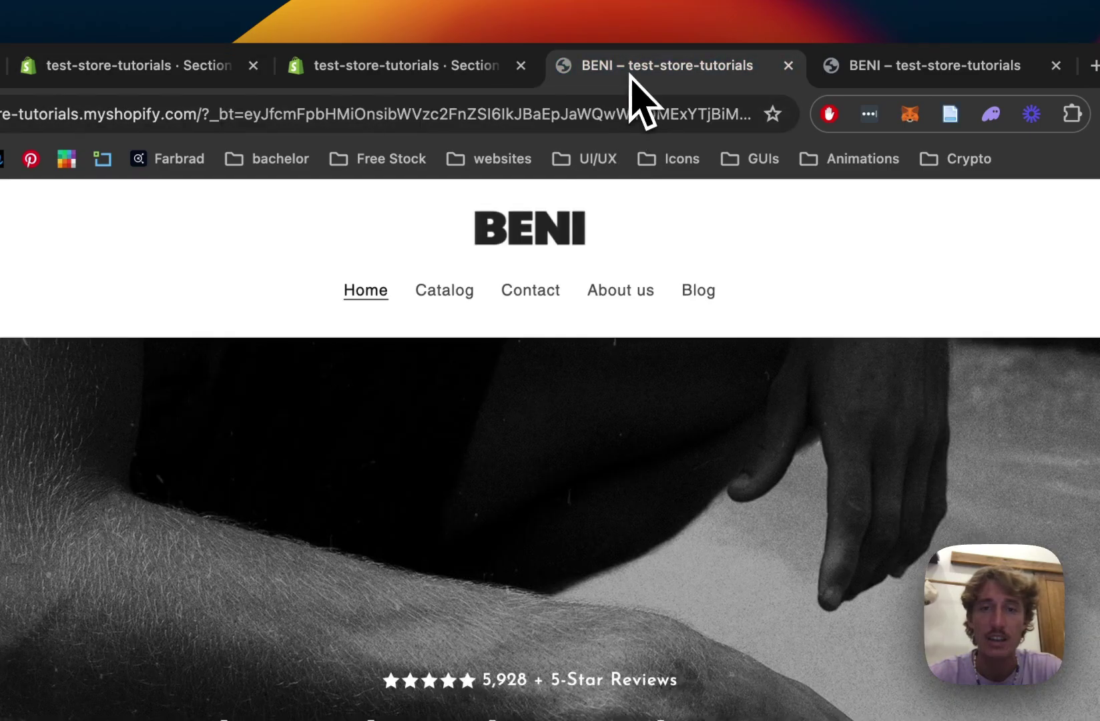
scroll(636, 441, "down", 3)
scroll(407, 343, "down", 10)
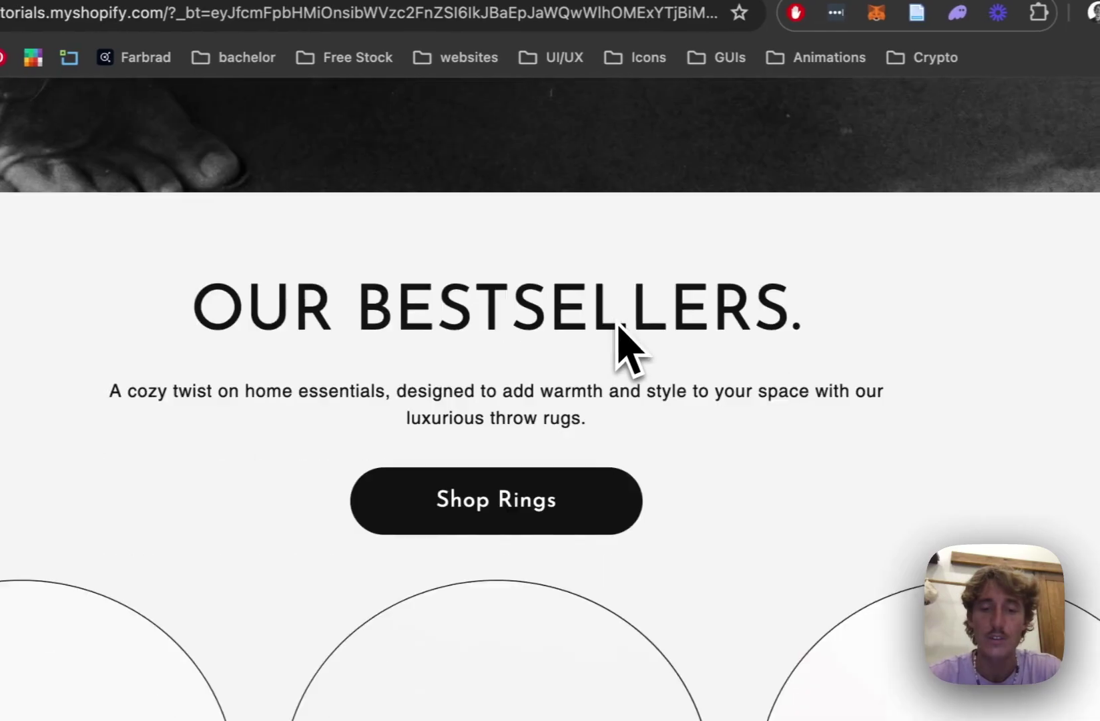
scroll(609, 298, "down", 10)
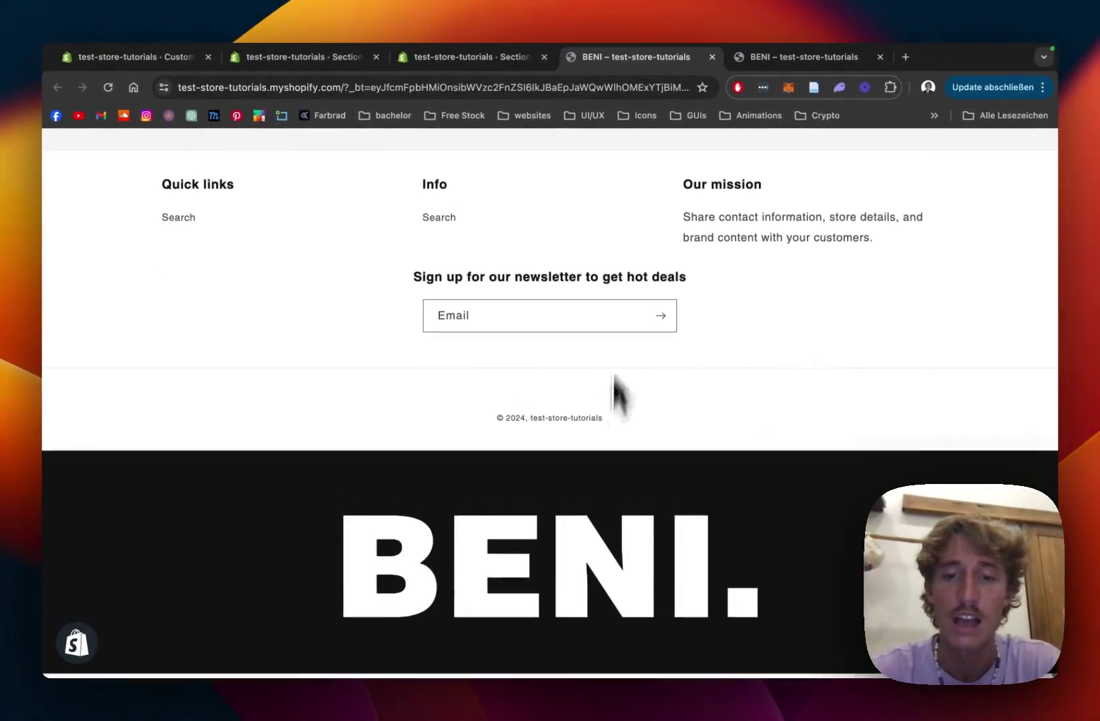
scroll(600, 523, "up", 1)
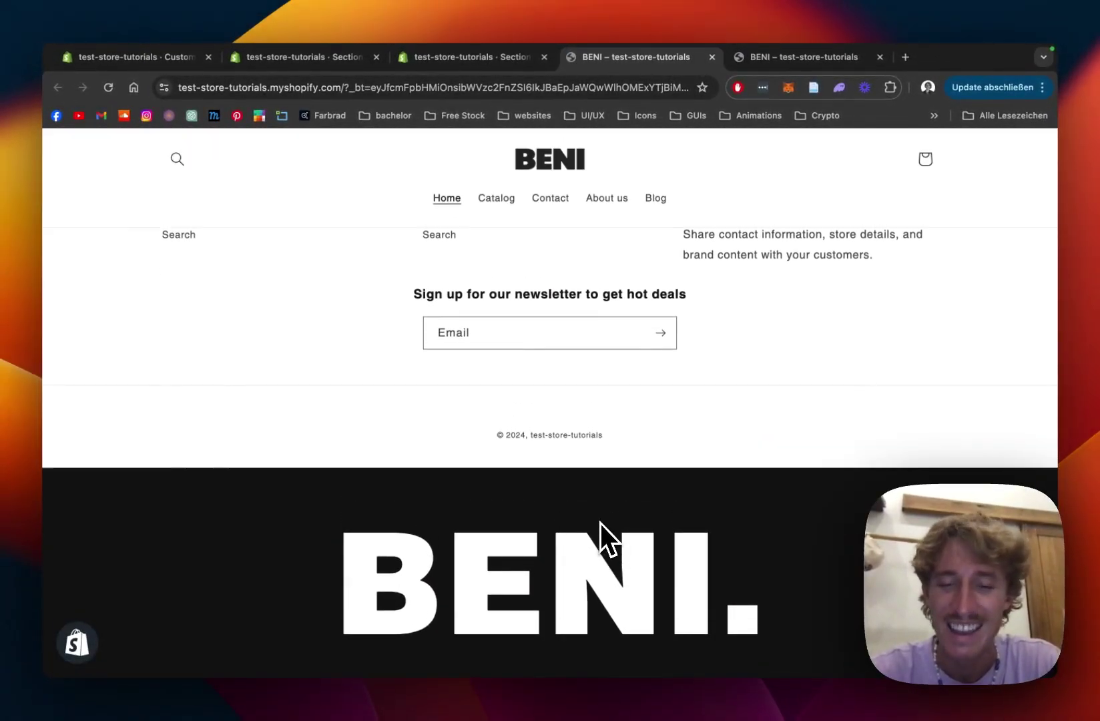
scroll(600, 524, "up", 1)
scroll(742, 506, "up", 10)
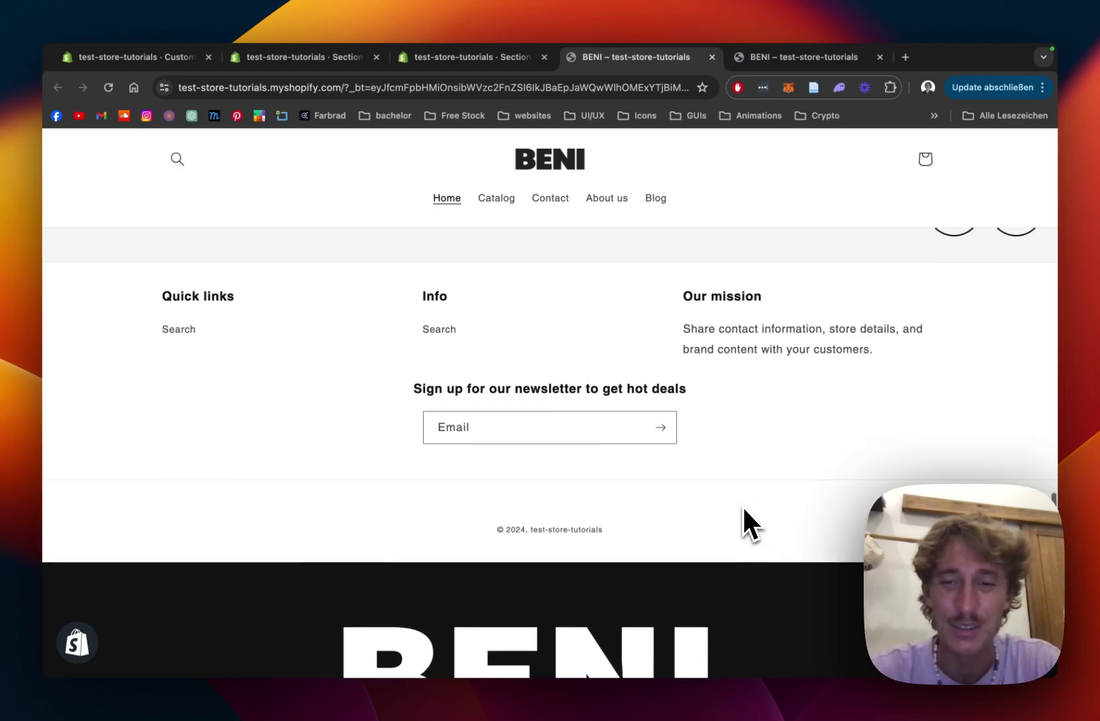
scroll(744, 509, "up", 5)
Step: Return to the loaded Section Store page and search its sections for "hero"
left_click(472, 57)
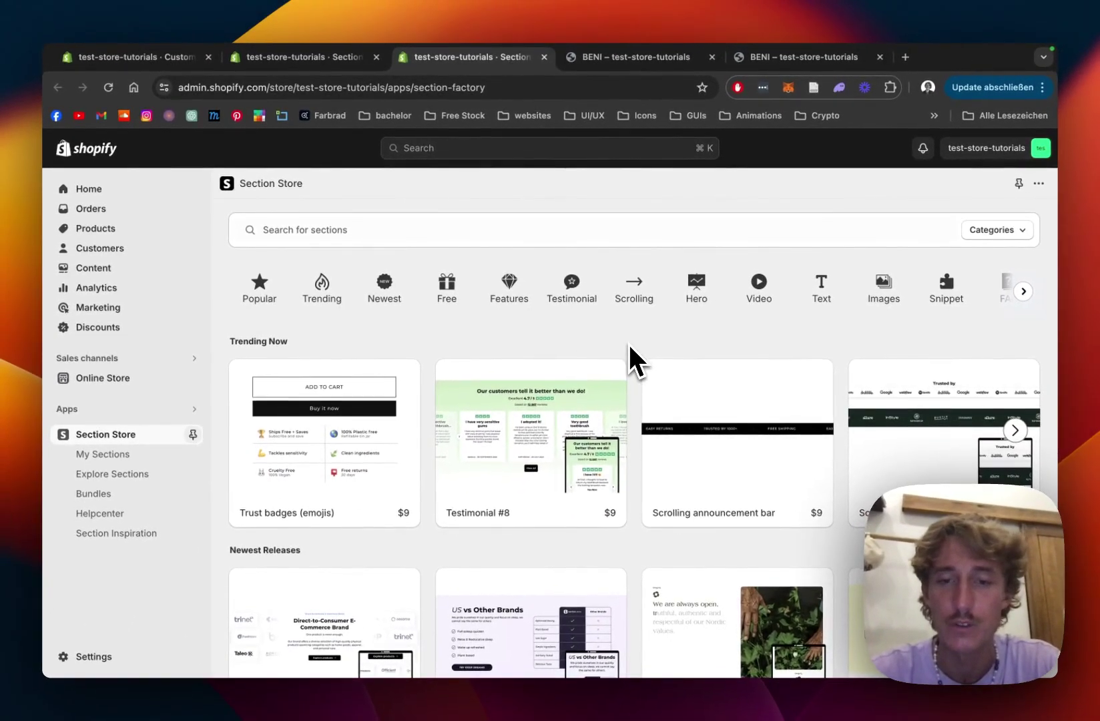
scroll(651, 350, "down", 1)
scroll(629, 344, "down", 1)
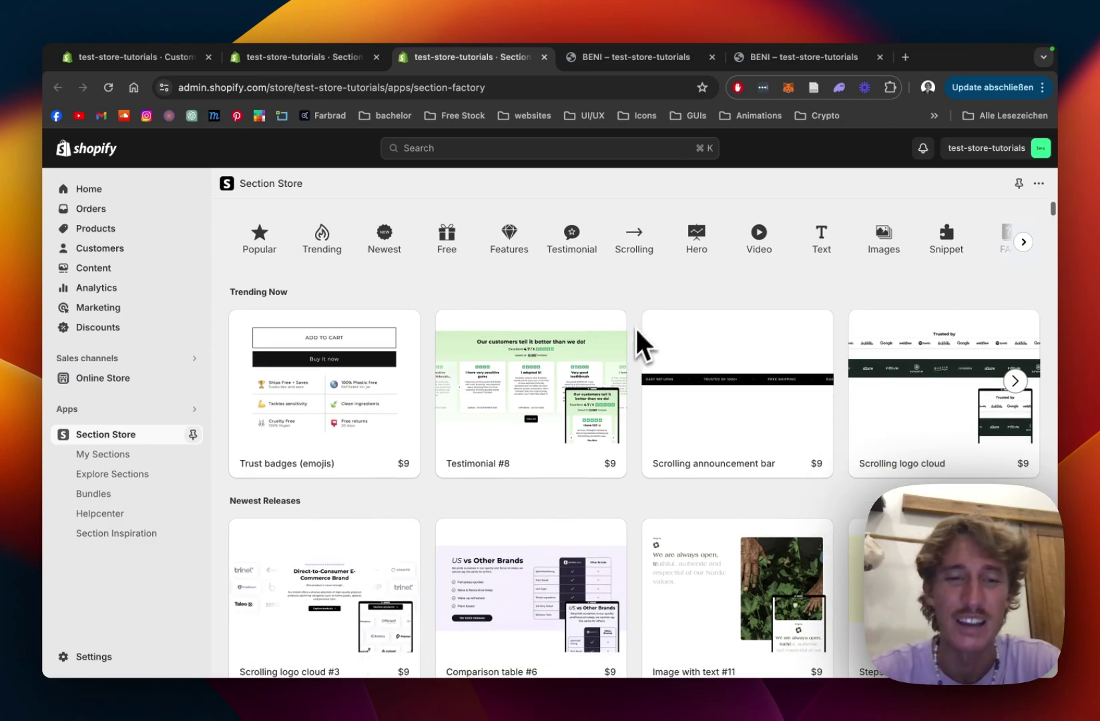
scroll(637, 323, "up", 2)
left_click(503, 230)
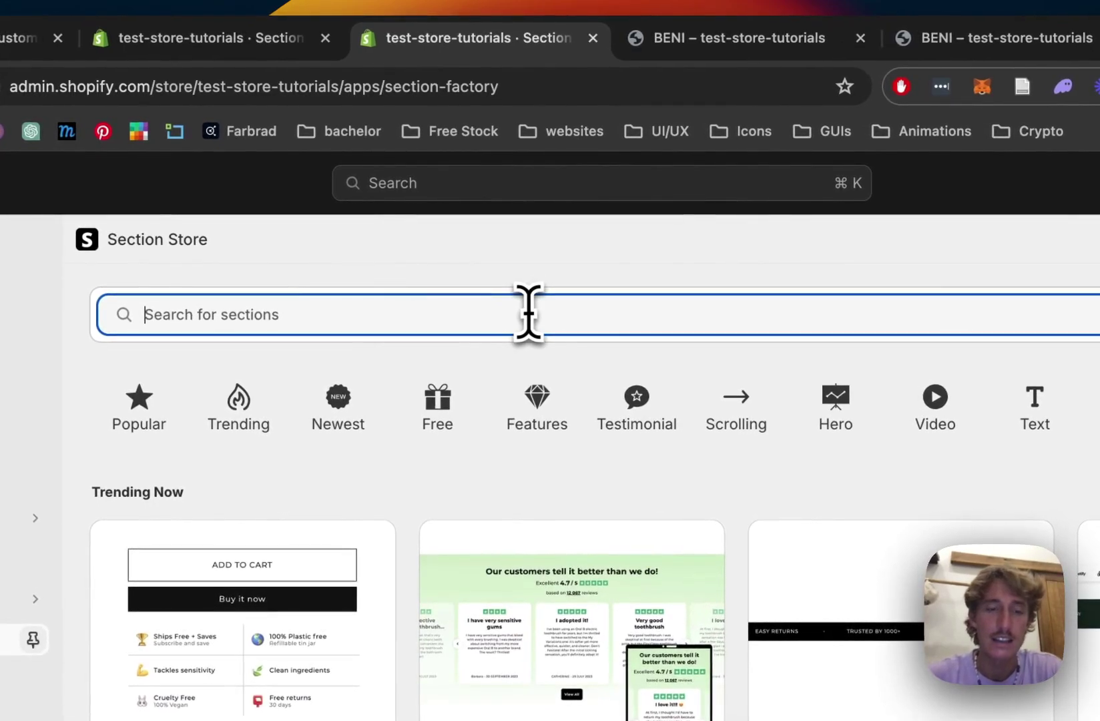
type("hero")
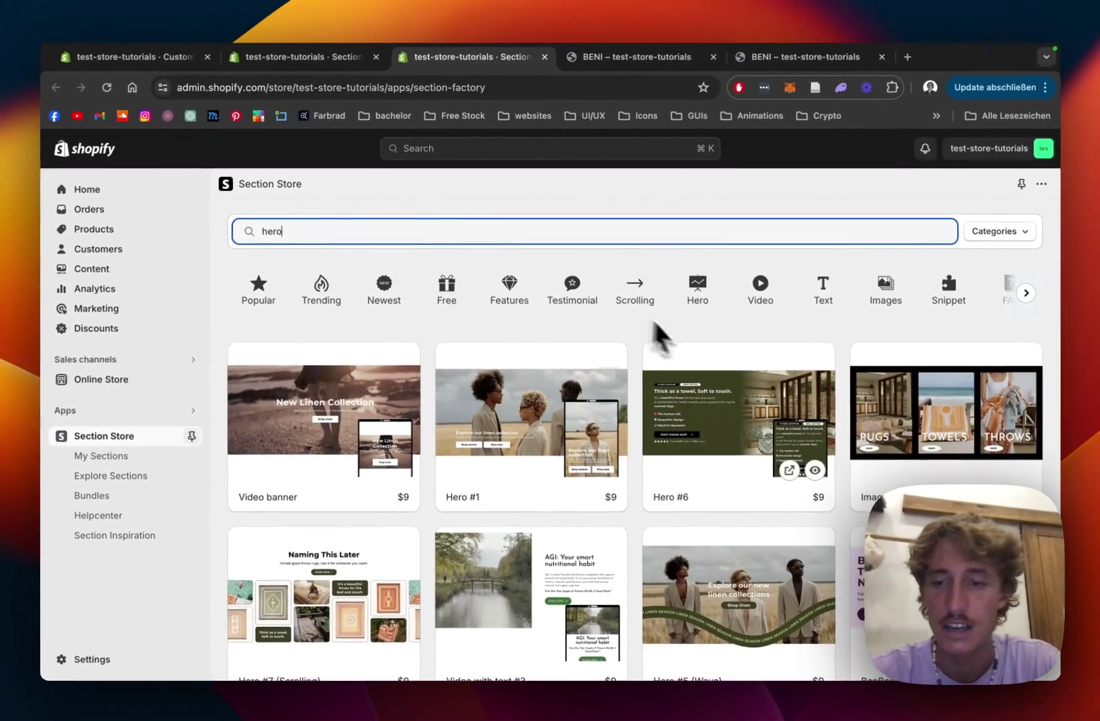
Step: Browse the hero sections, including Hero #10, and close the Hero #7 (Scrolling) preview
scroll(667, 334, "down", 10)
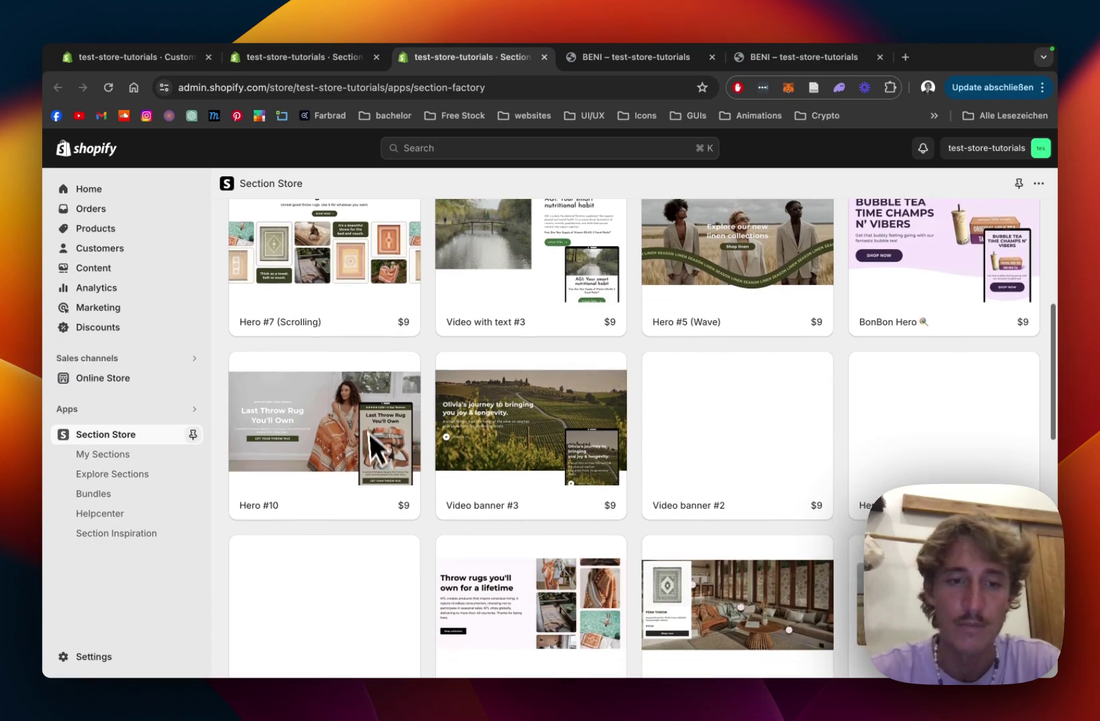
mouse_move(341, 427)
scroll(341, 427, "up", 10)
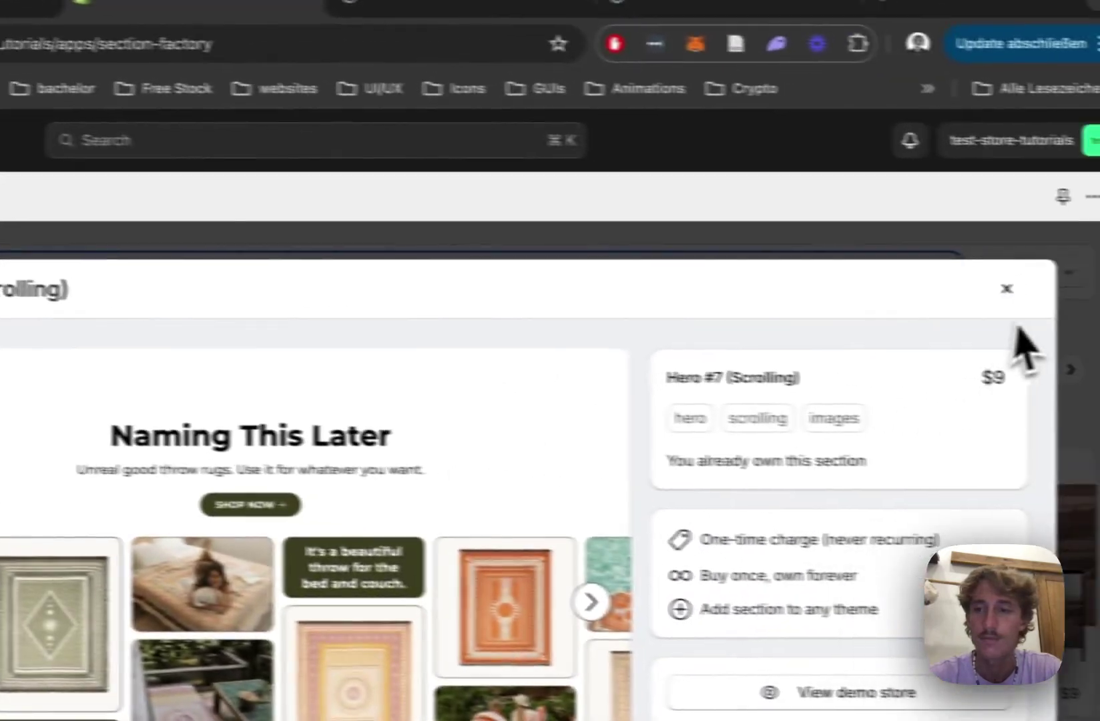
left_click(1006, 288)
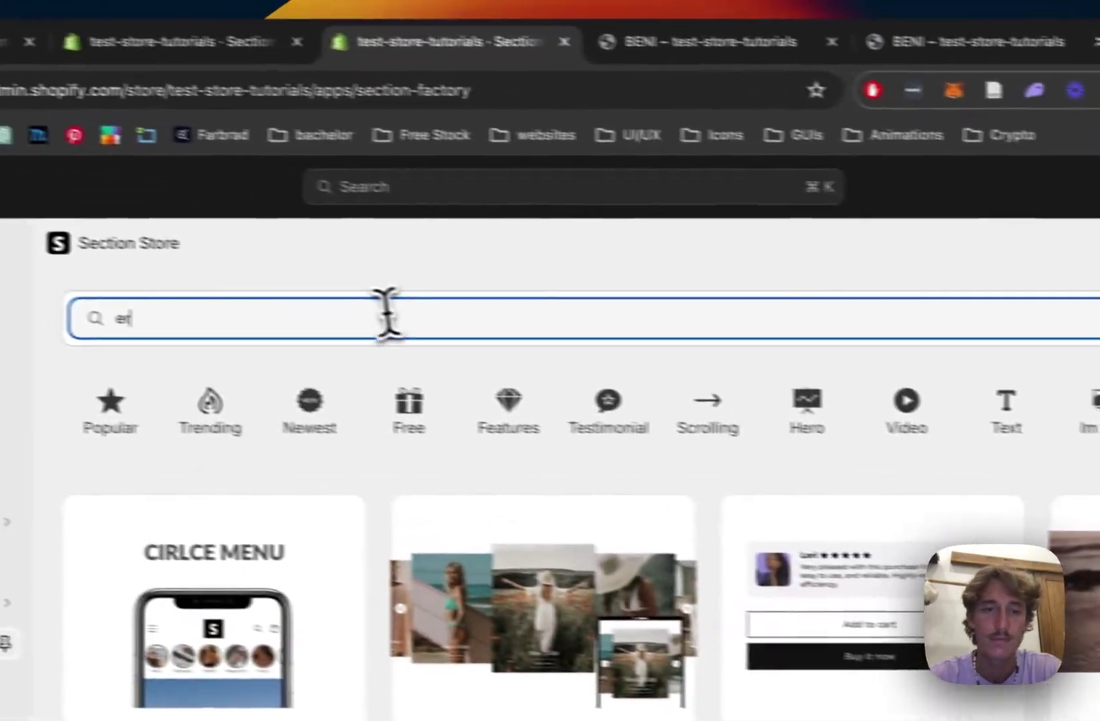
Step: Search the Section Store for "slider #3"
key("super+a")
type("slider ")
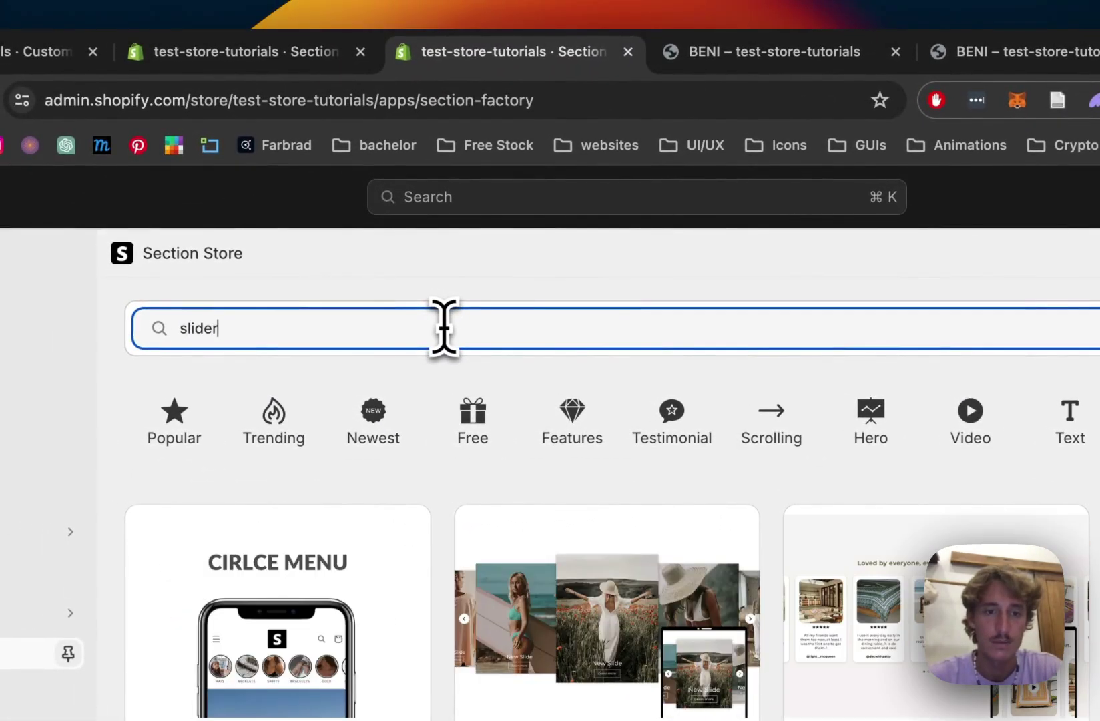
type("3")
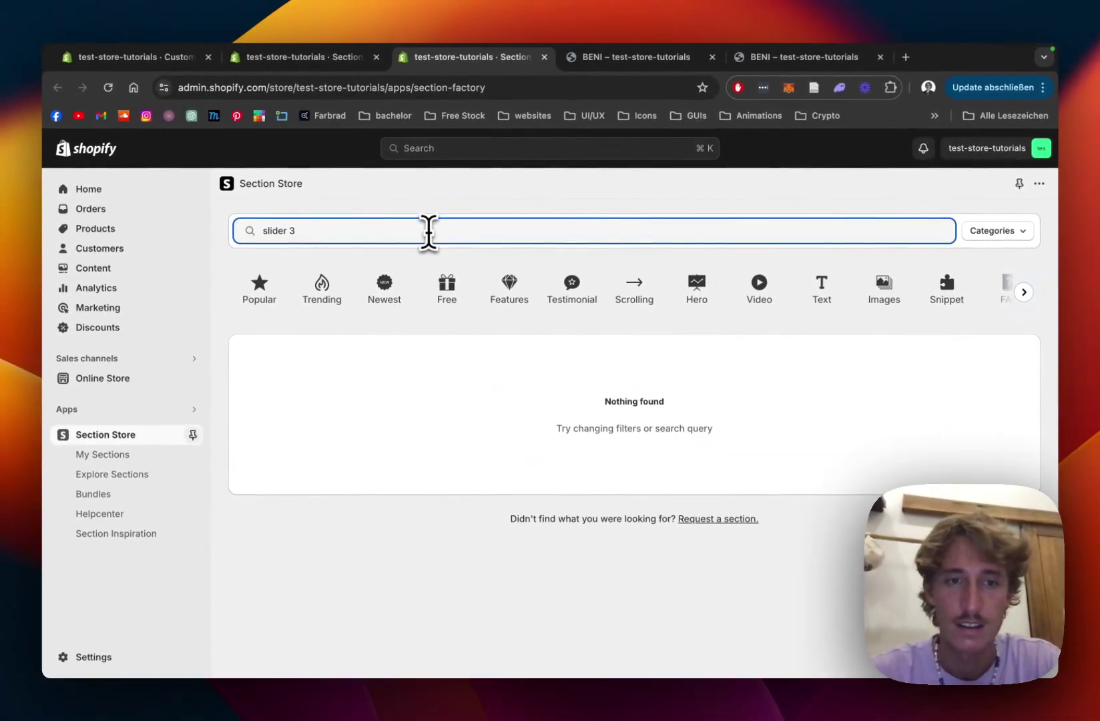
key("BackSpace")
key("BackSpace")
type("#3")
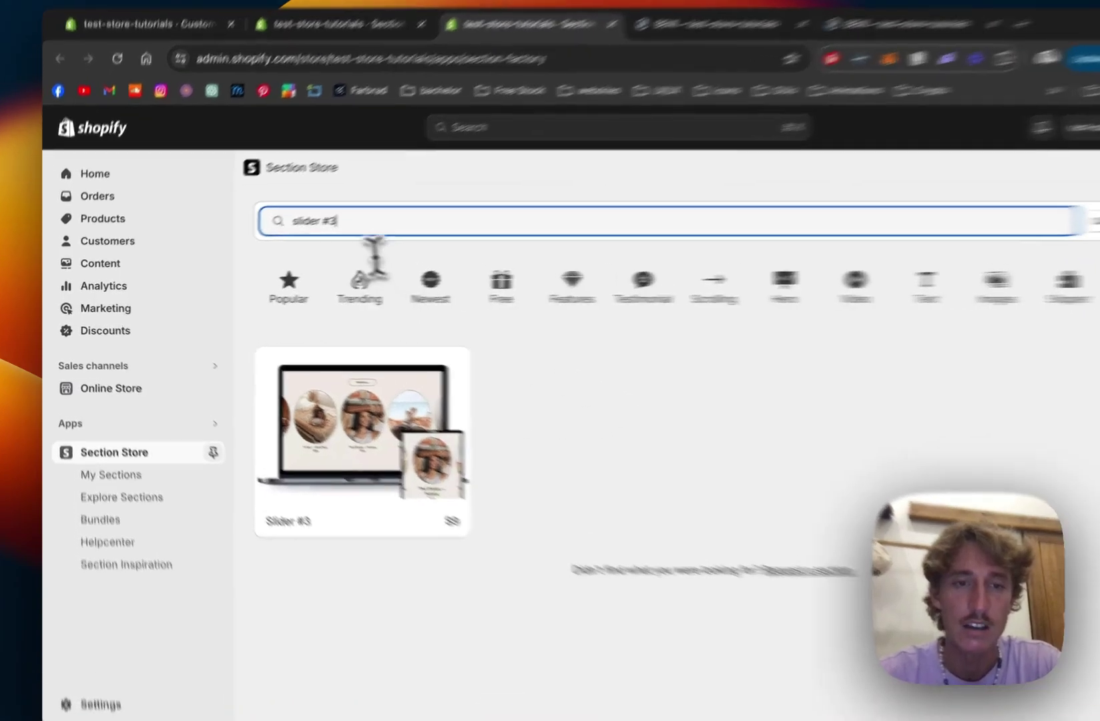
Step: Replace the section search with "text block"
triple_click(234, 232)
type("t")
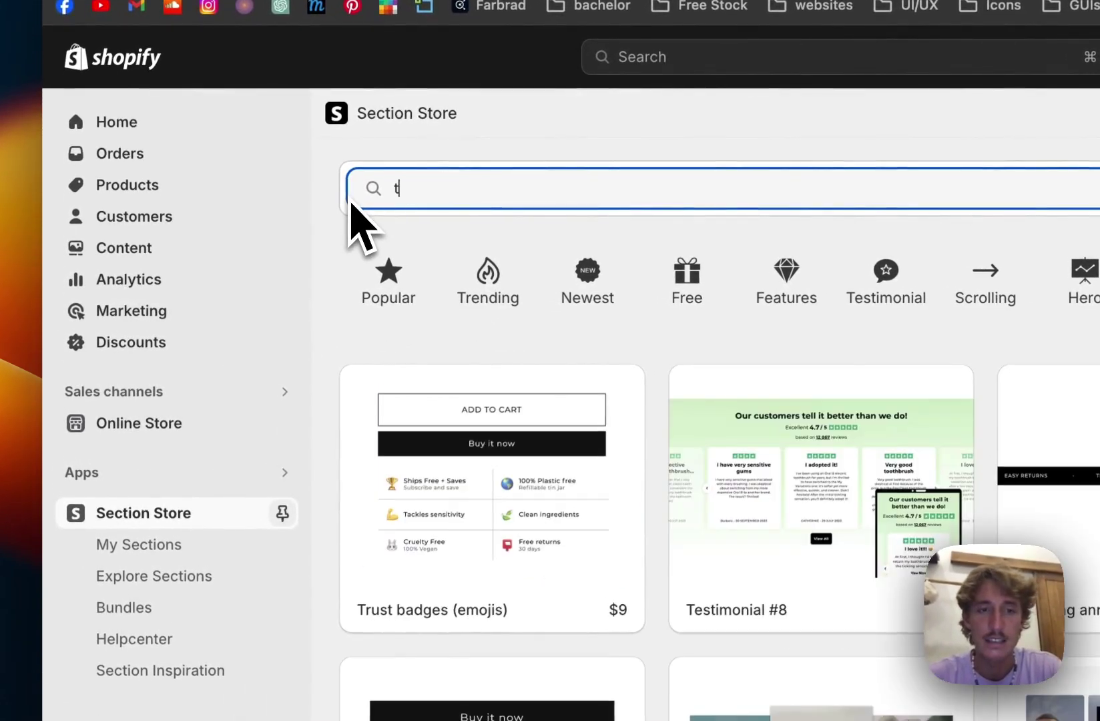
type("ext block")
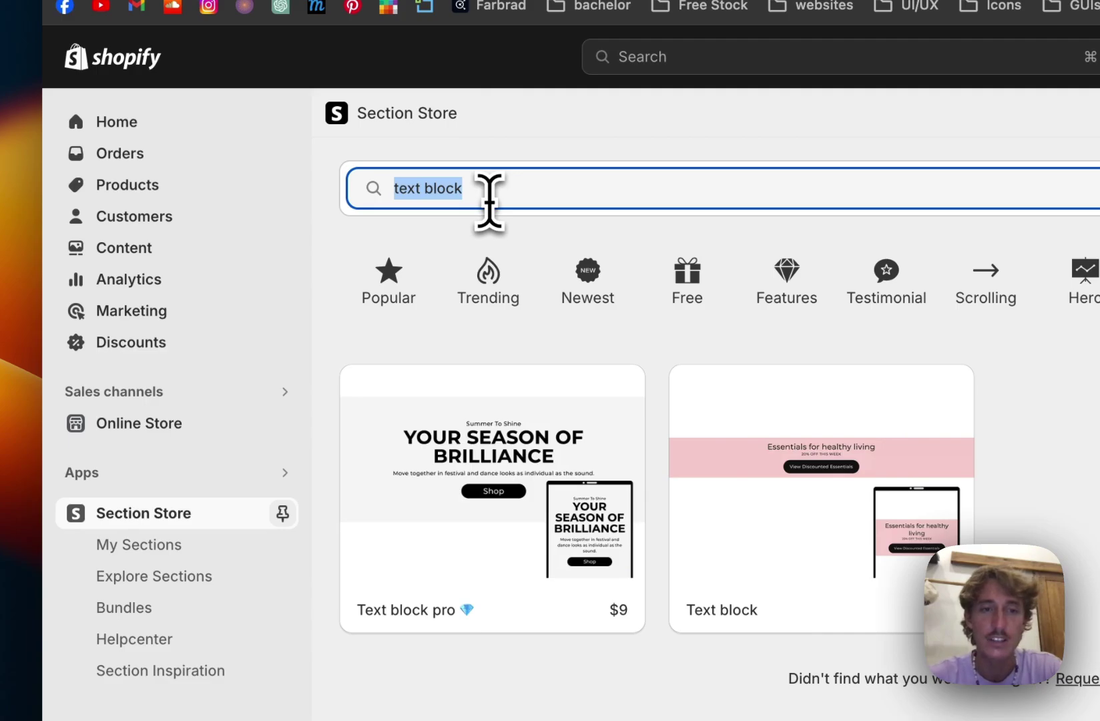
Step: Clear the section search, open the list of owned sections, and bring up the theme choices for adding Slider #3
key("BackSpace")
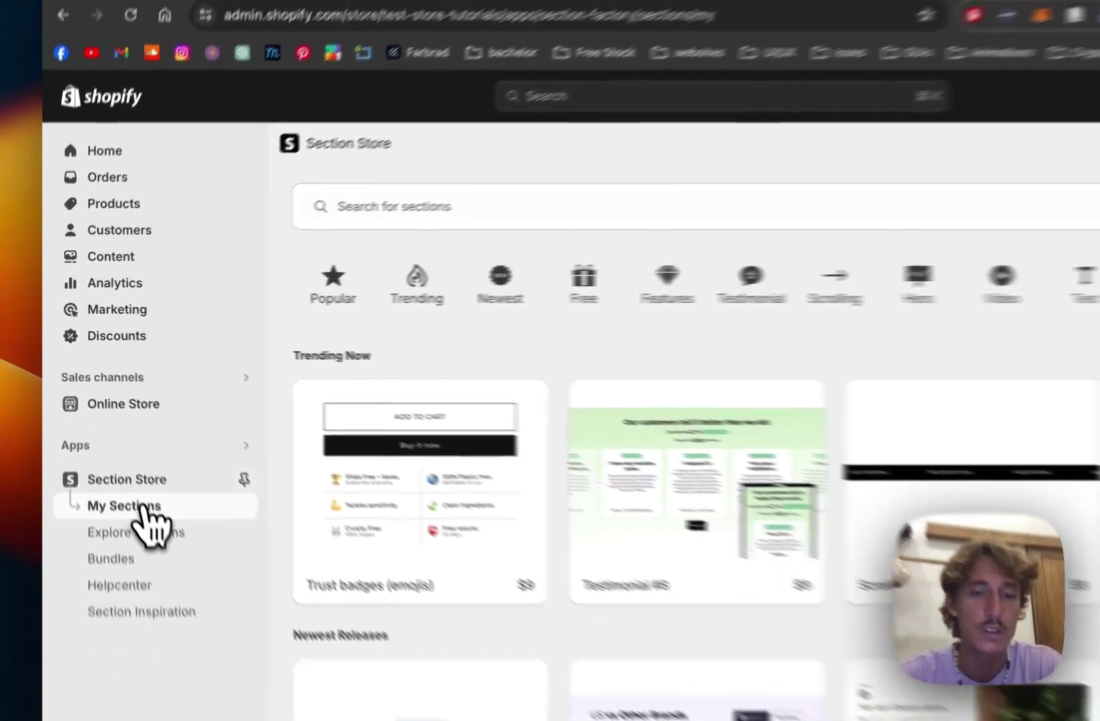
left_click(160, 544)
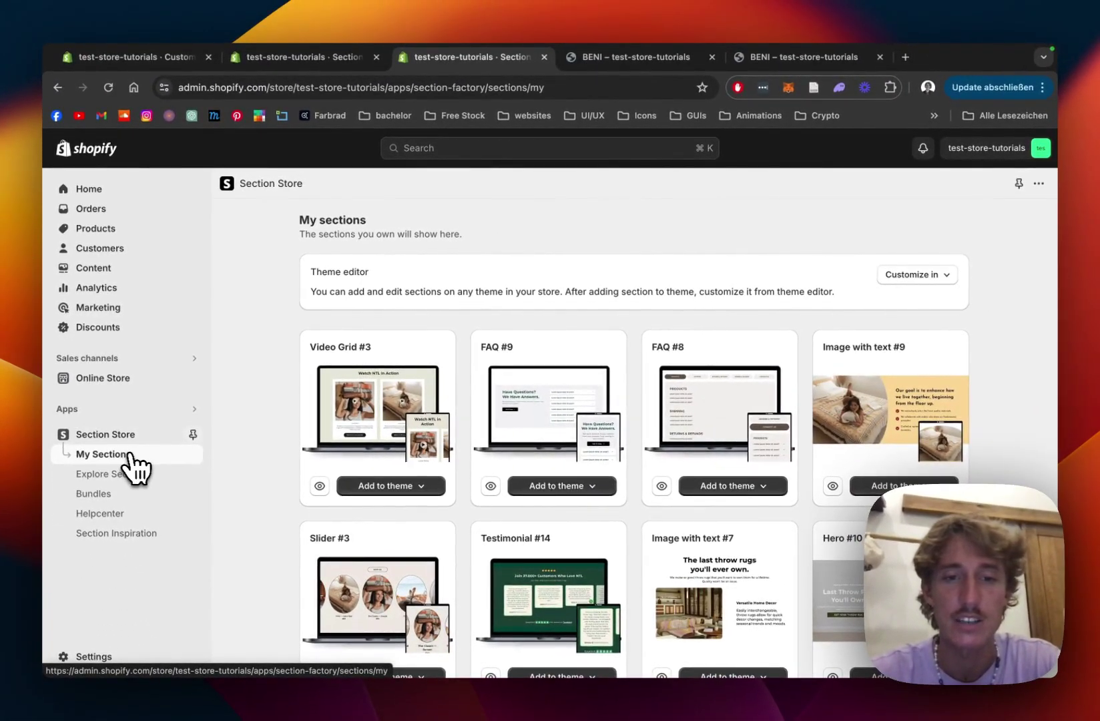
scroll(693, 294, "down", 3)
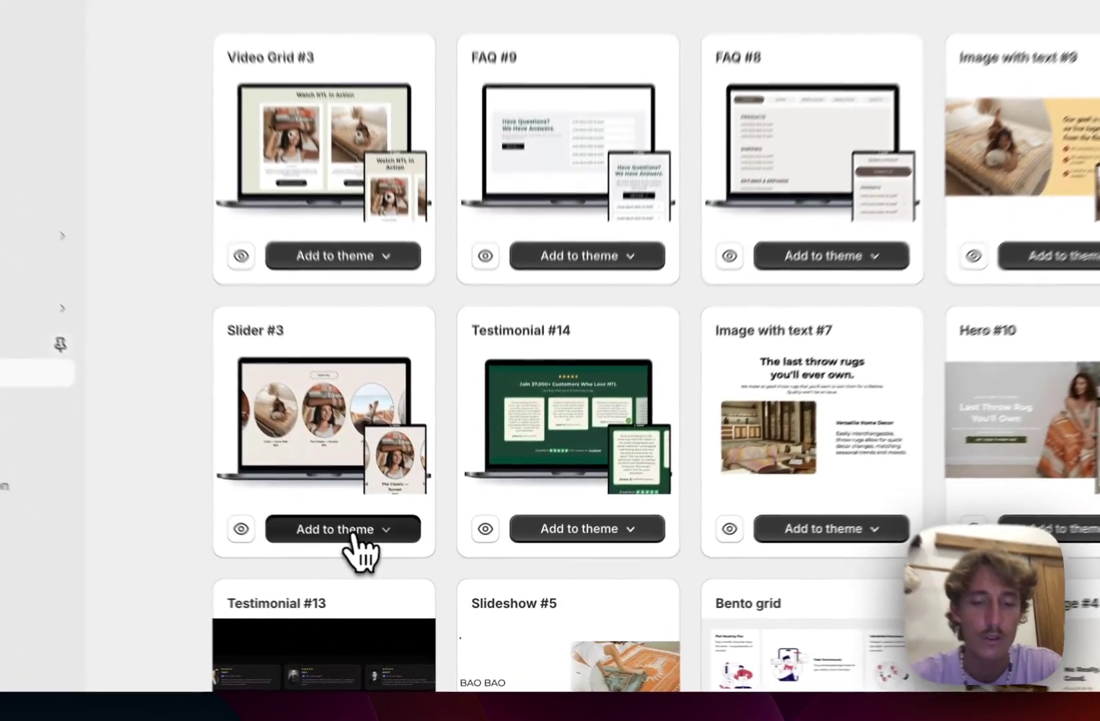
left_click(399, 571)
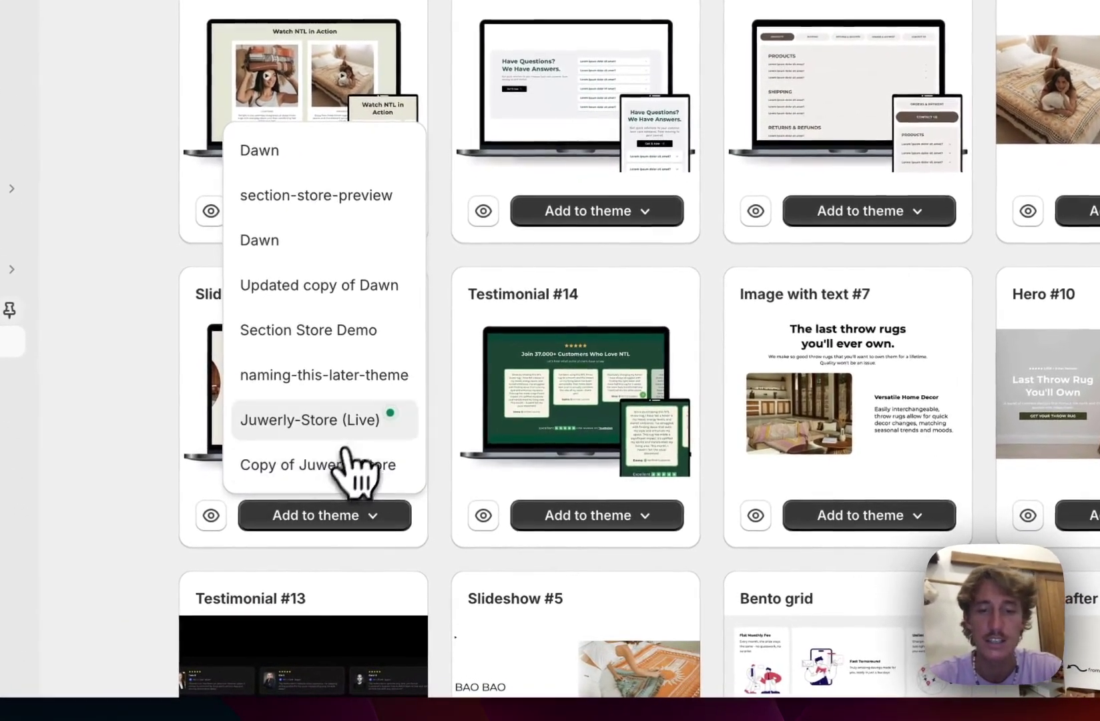
left_click(340, 422)
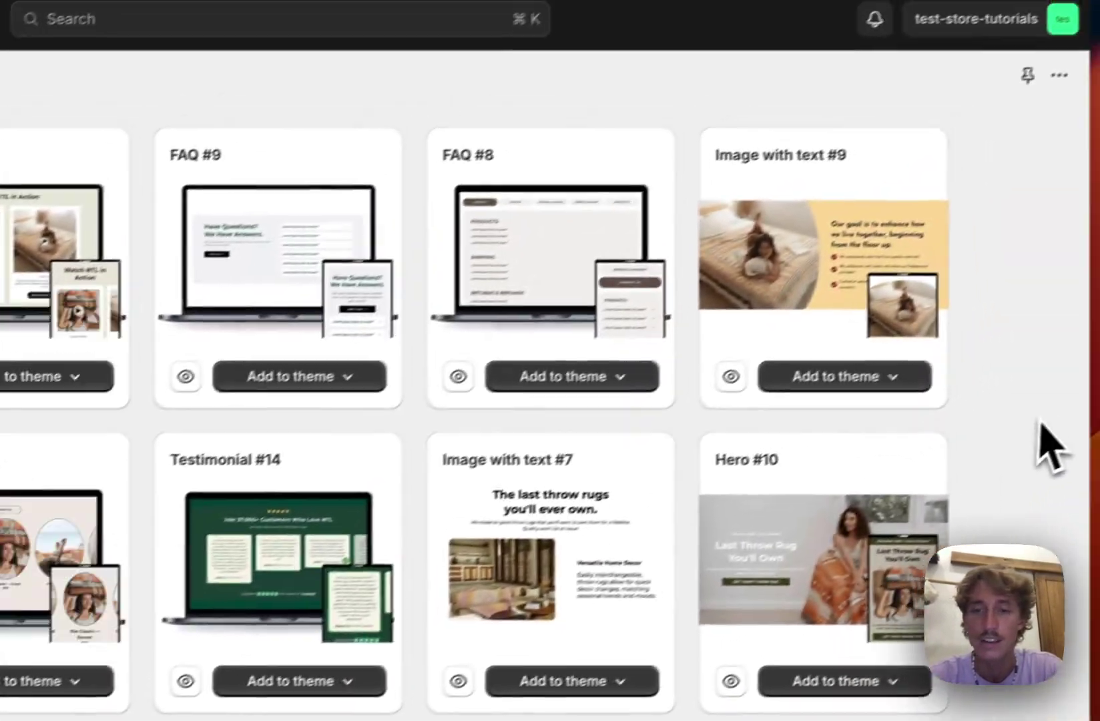
scroll(1019, 465, "up", 3)
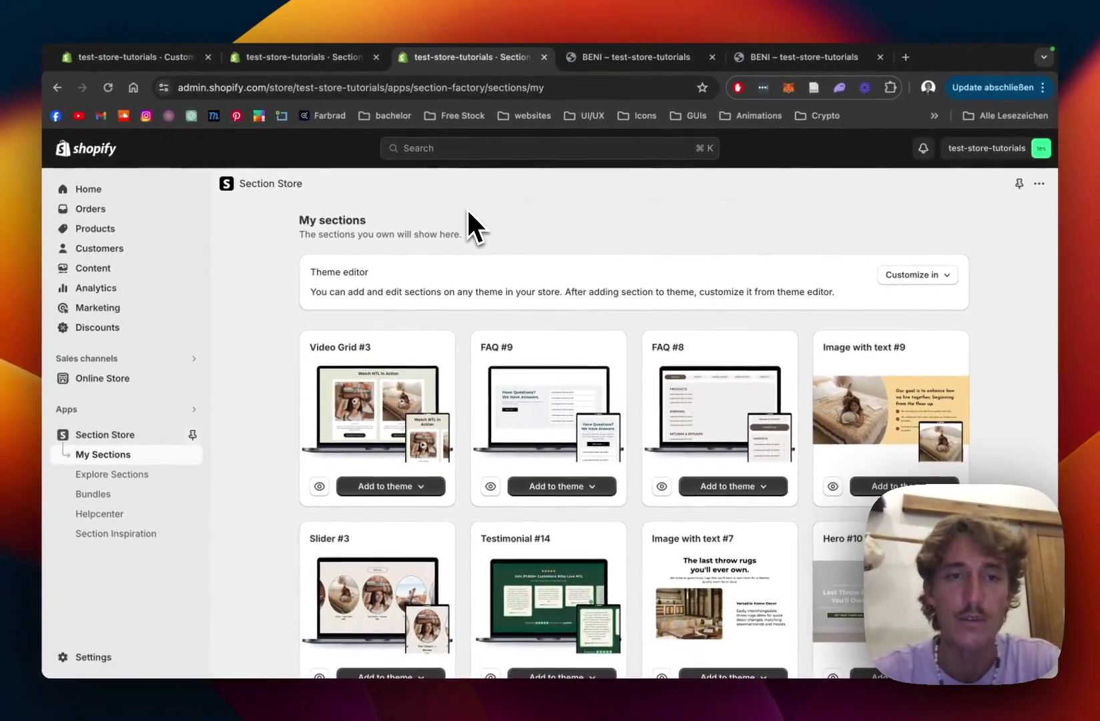
Step: Go to the online store's themes in the other Shopify tab and open Copy of Juwerly-Store for customizing
left_click(290, 59)
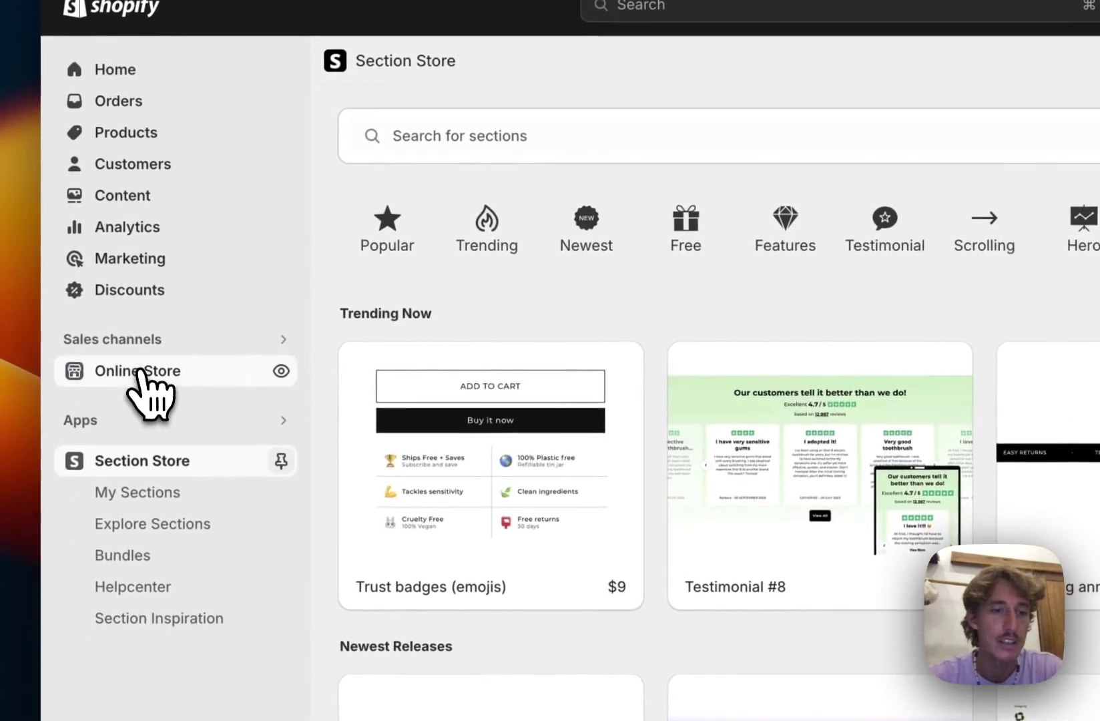
left_click(150, 576)
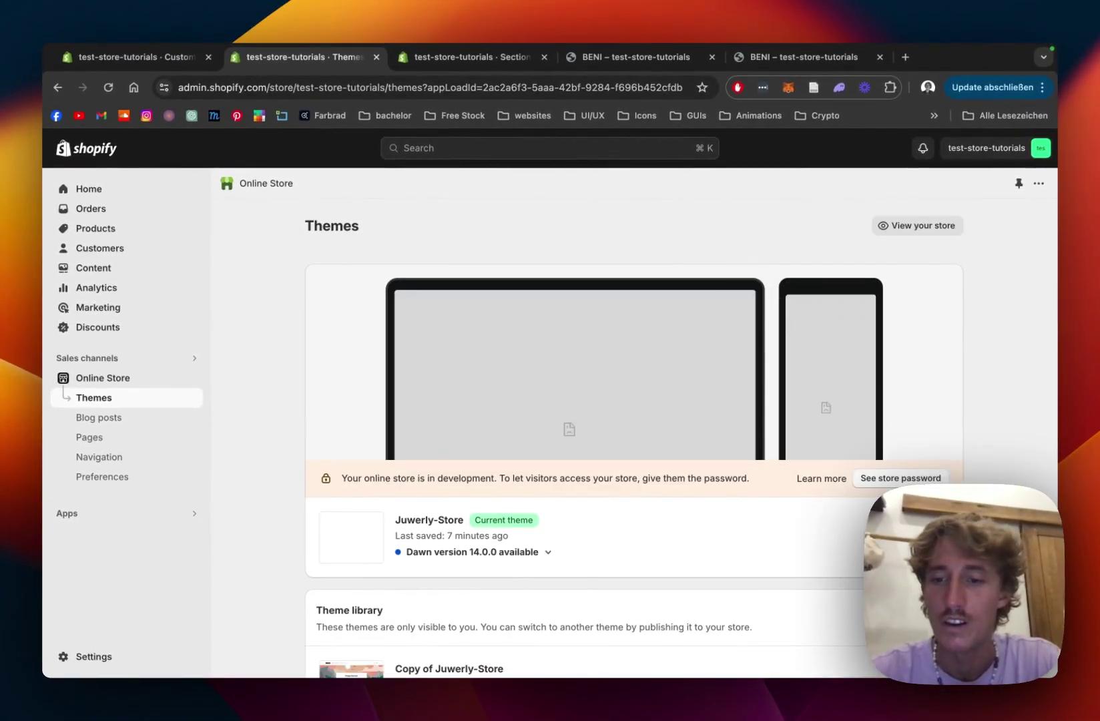
scroll(734, 454, "down", 3)
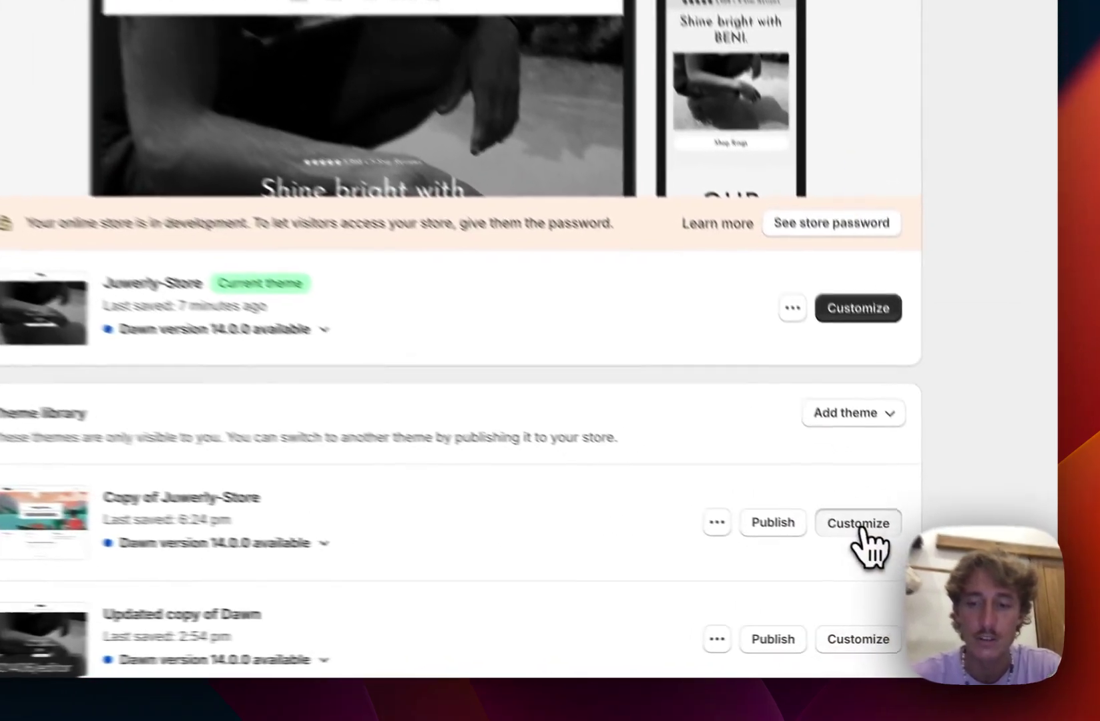
left_click(919, 569)
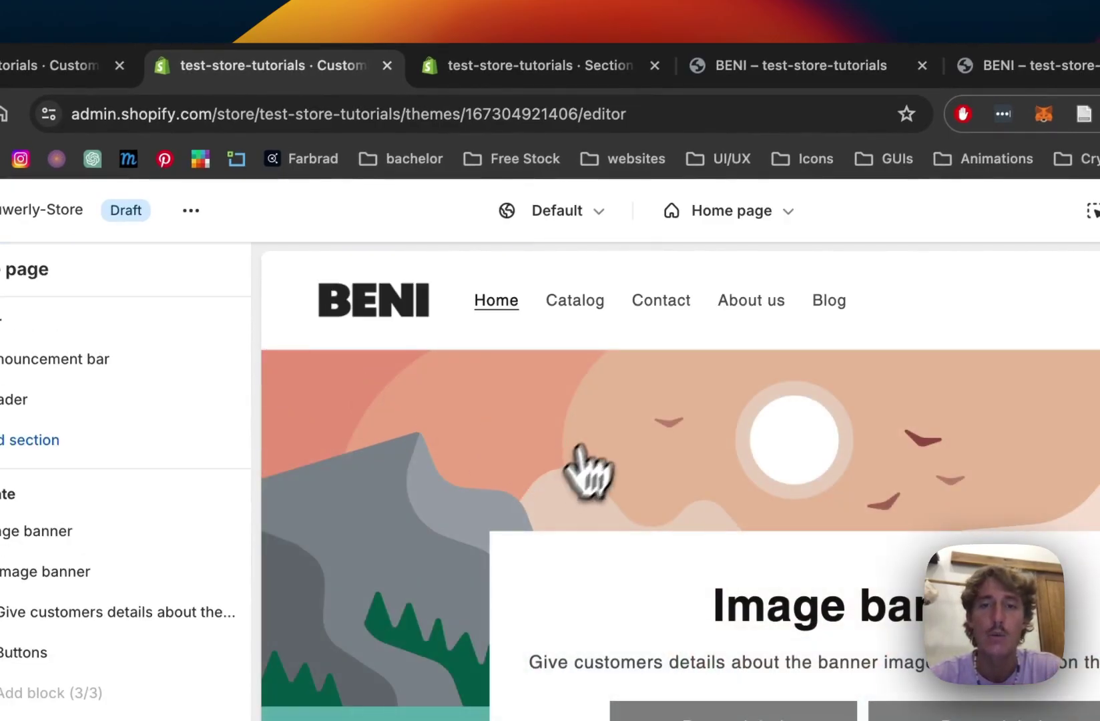
Step: Review the finished BENI reference home page in its own tab, from the header down to the footer
left_click(754, 66)
scroll(718, 467, "down", 10)
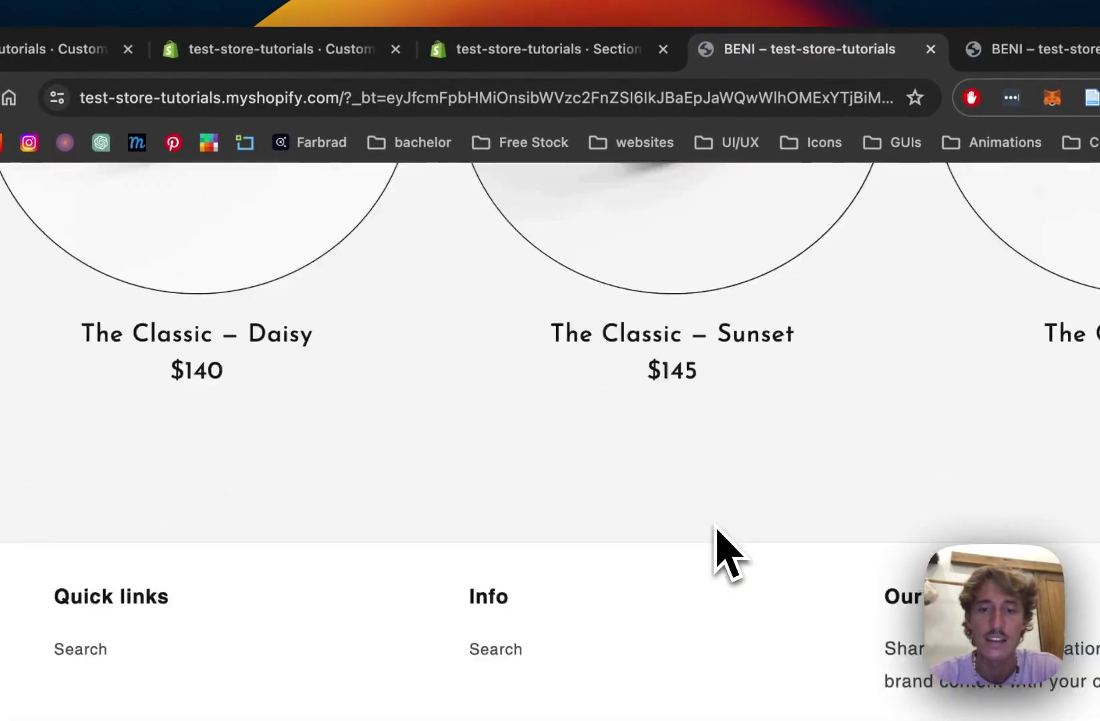
scroll(715, 546, "down", 5)
scroll(714, 545, "up", 20)
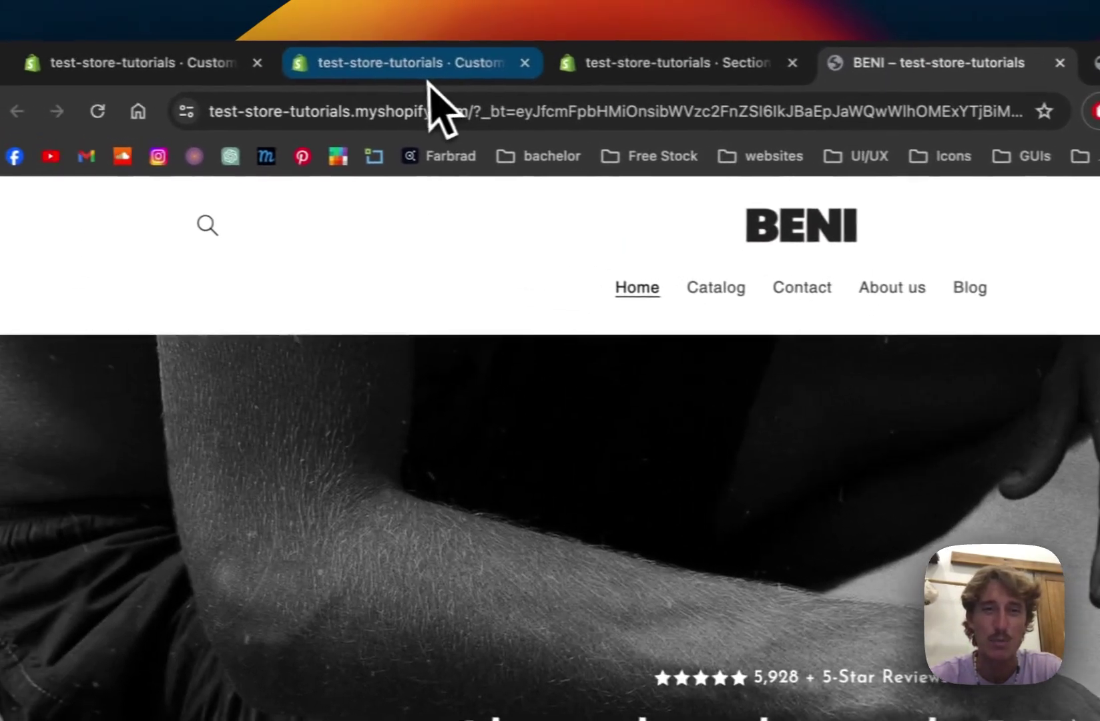
Step: Return to the theme editor, set the header's desktop logo position to Top center, and save the theme
left_click(427, 66)
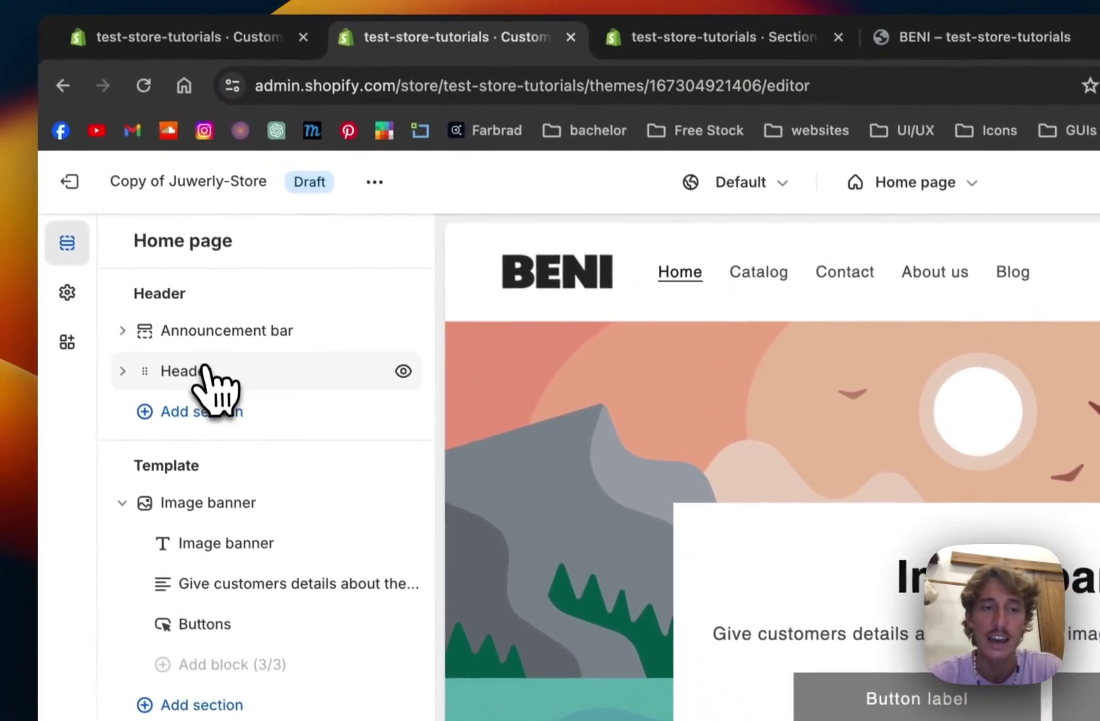
left_click(206, 371)
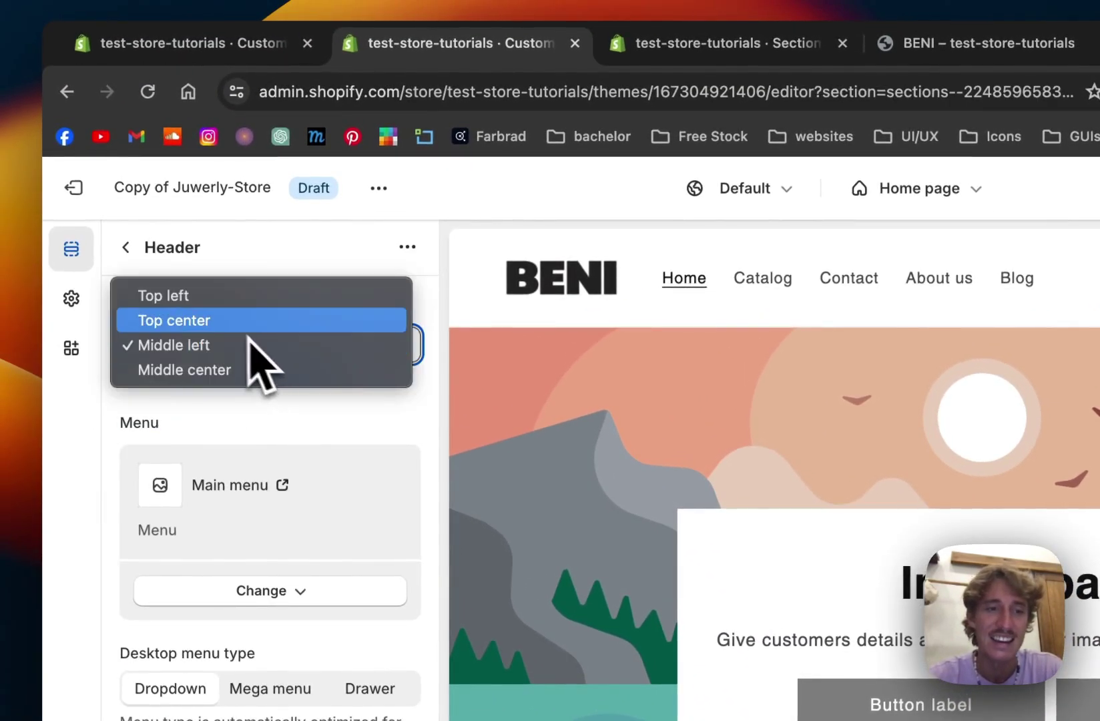
scroll(873, 458, "down", 1)
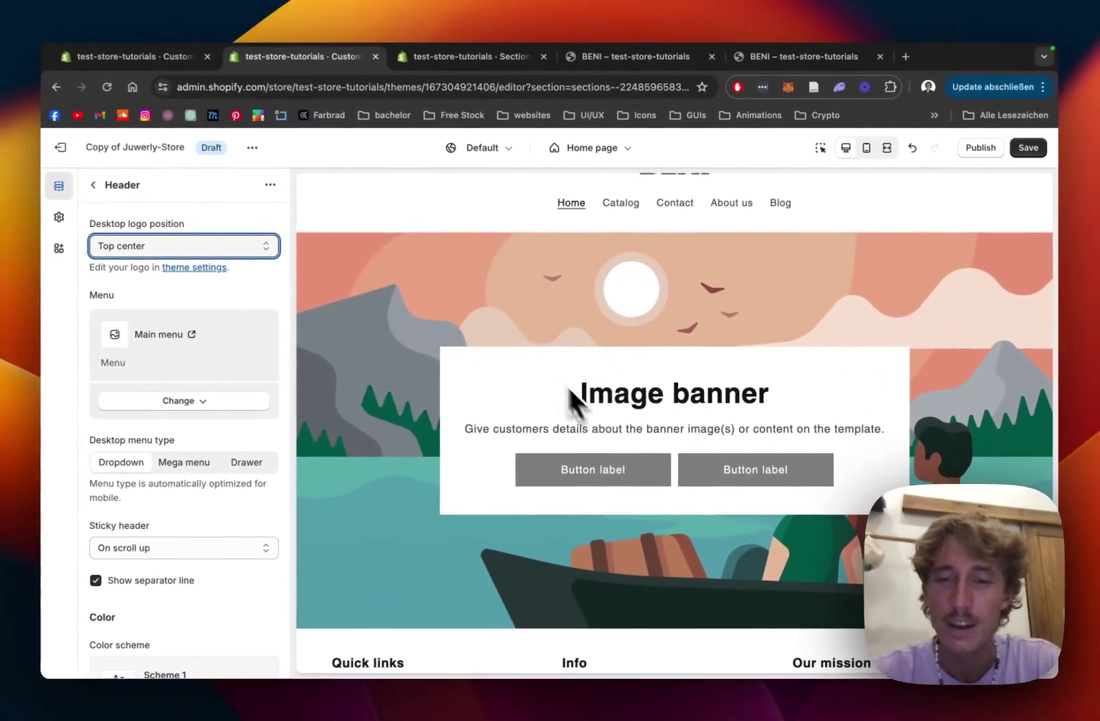
scroll(678, 404, "up", 1)
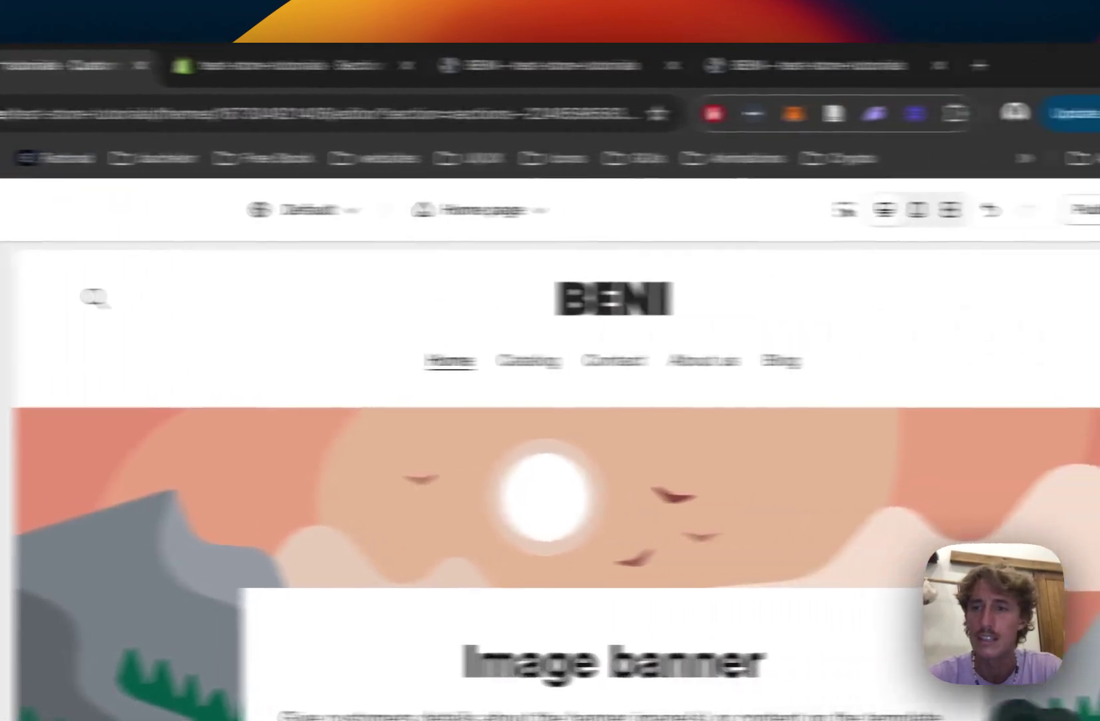
left_click(1046, 150)
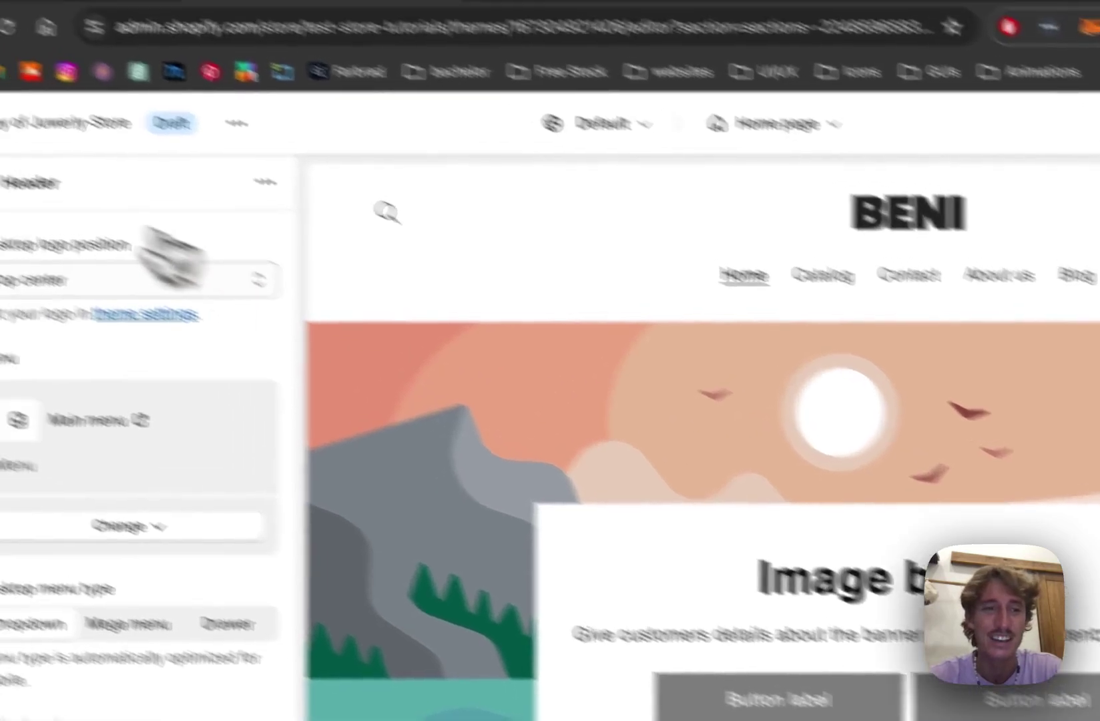
Step: Add the SS - Hero #10 section to the home page template and delete the default Image banner section
left_click(0, 142)
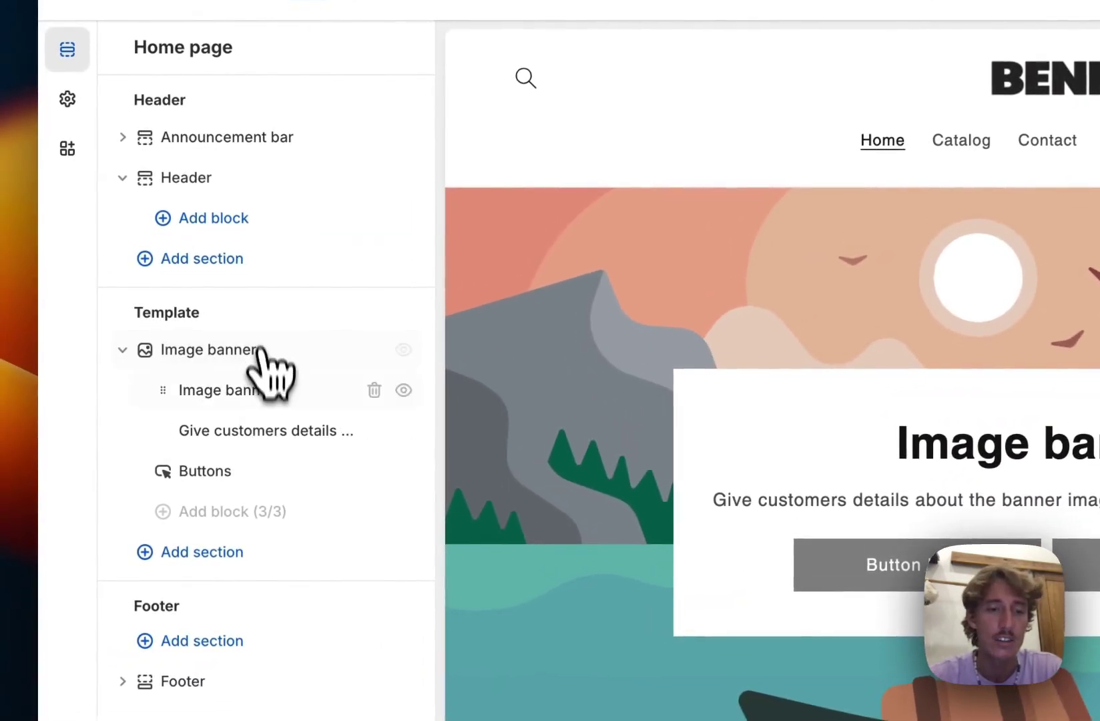
left_click(249, 545)
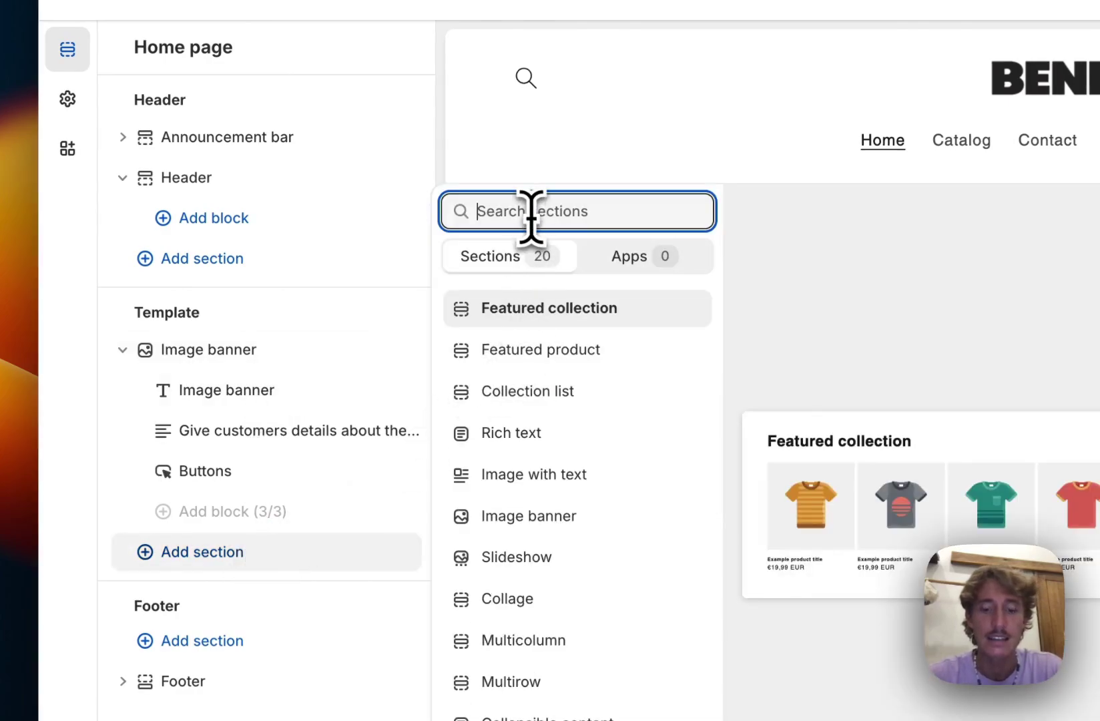
type("hero")
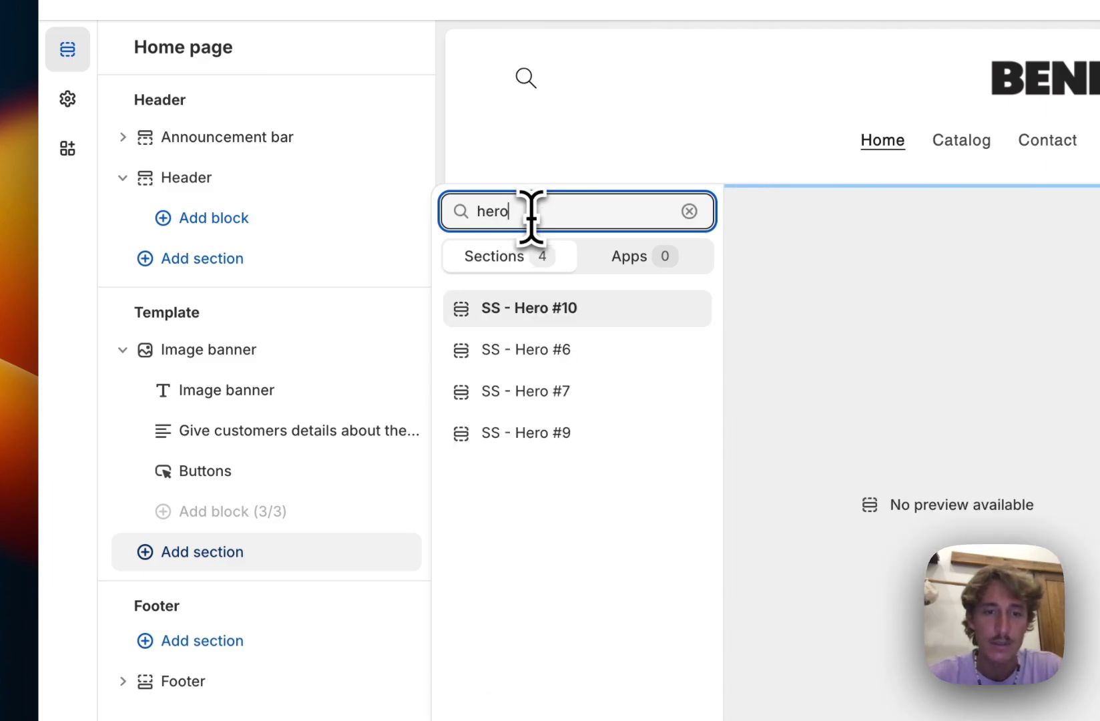
left_click(633, 306)
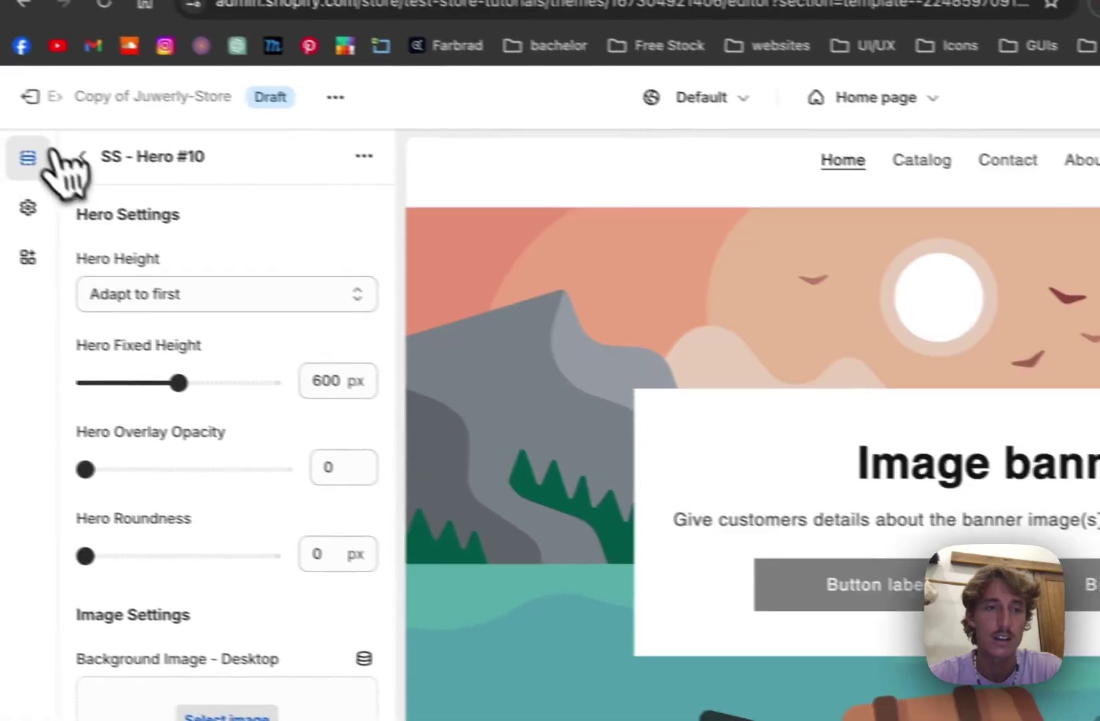
left_click(1, 136)
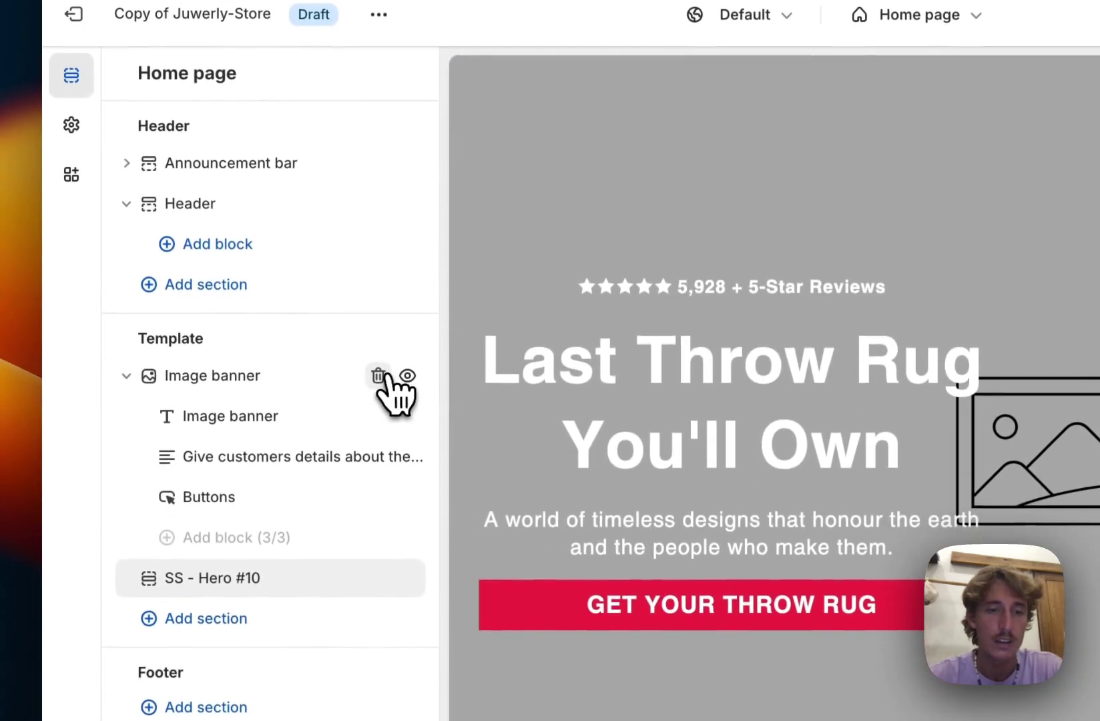
left_click(377, 450)
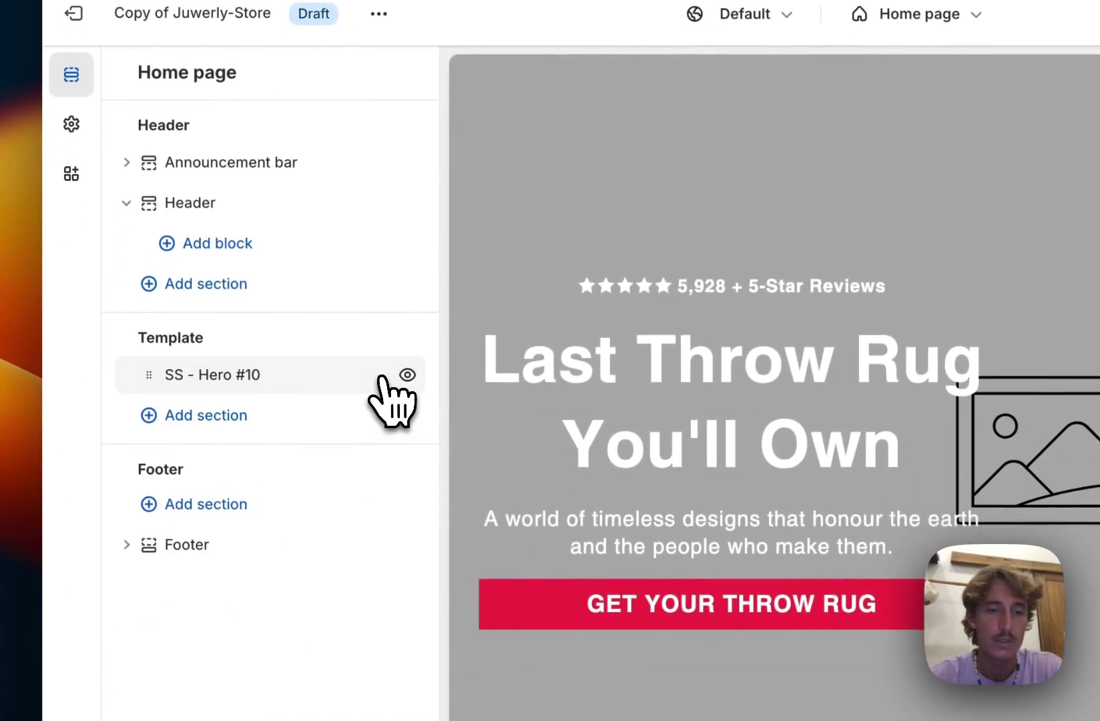
Step: In the SS - Hero #10 settings, keep the height option Adapt to first and set Hero Fixed Height to 490 px
left_click(231, 384)
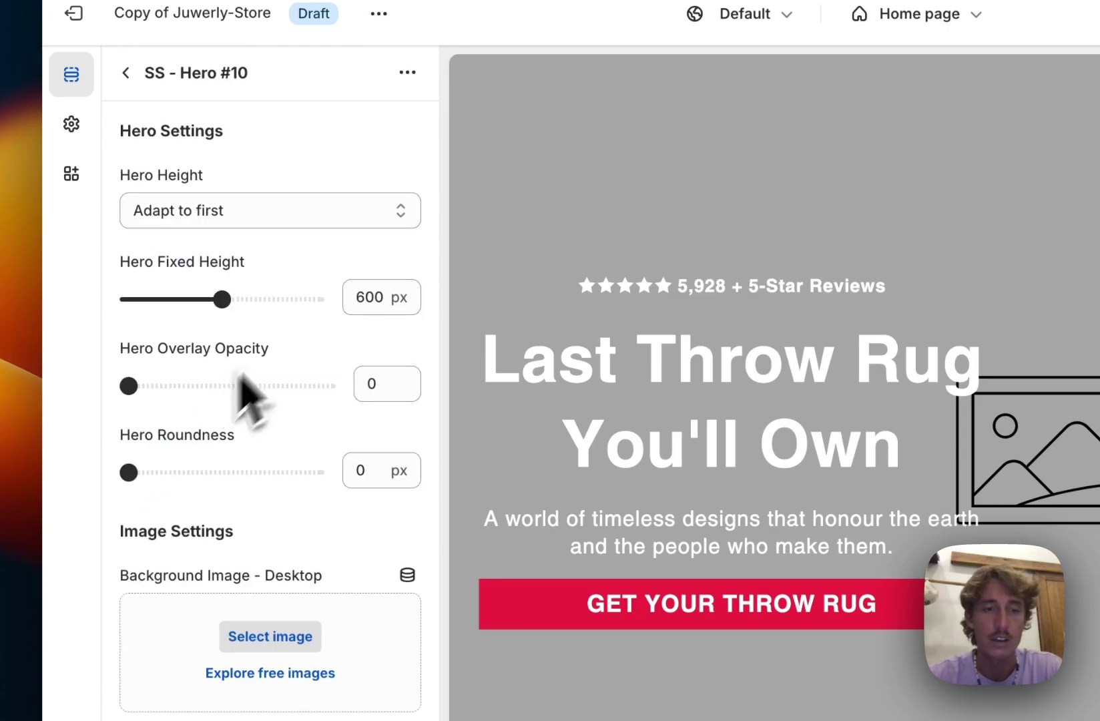
left_click(322, 215)
left_click(339, 212)
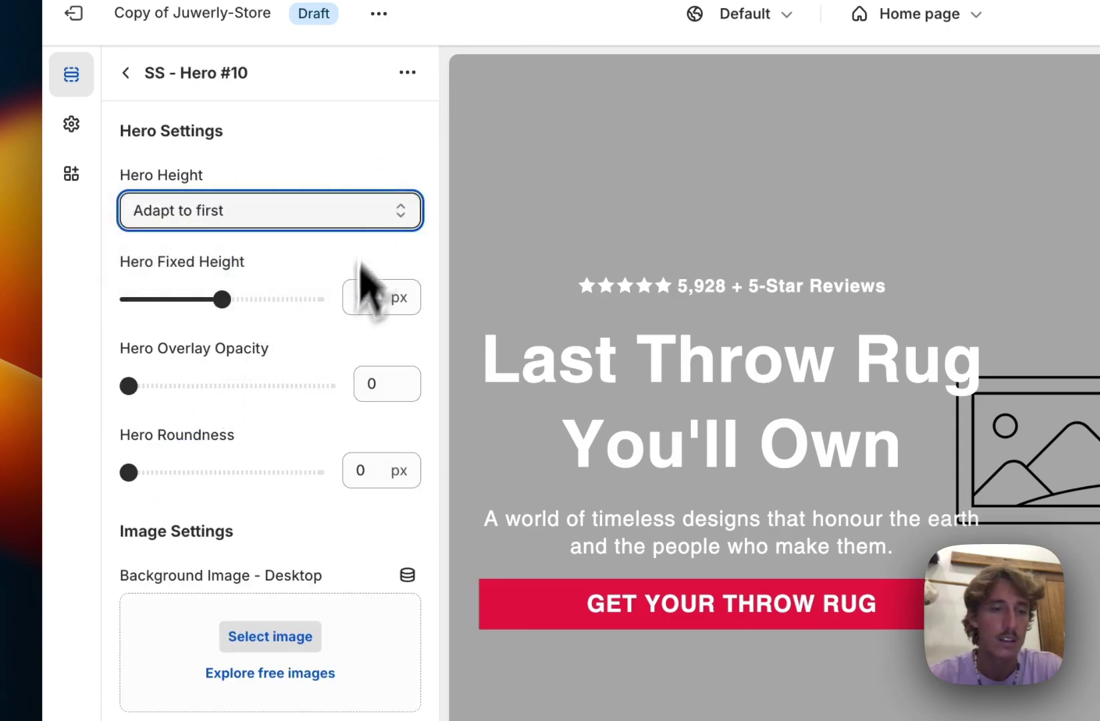
scroll(351, 334, "down", 2)
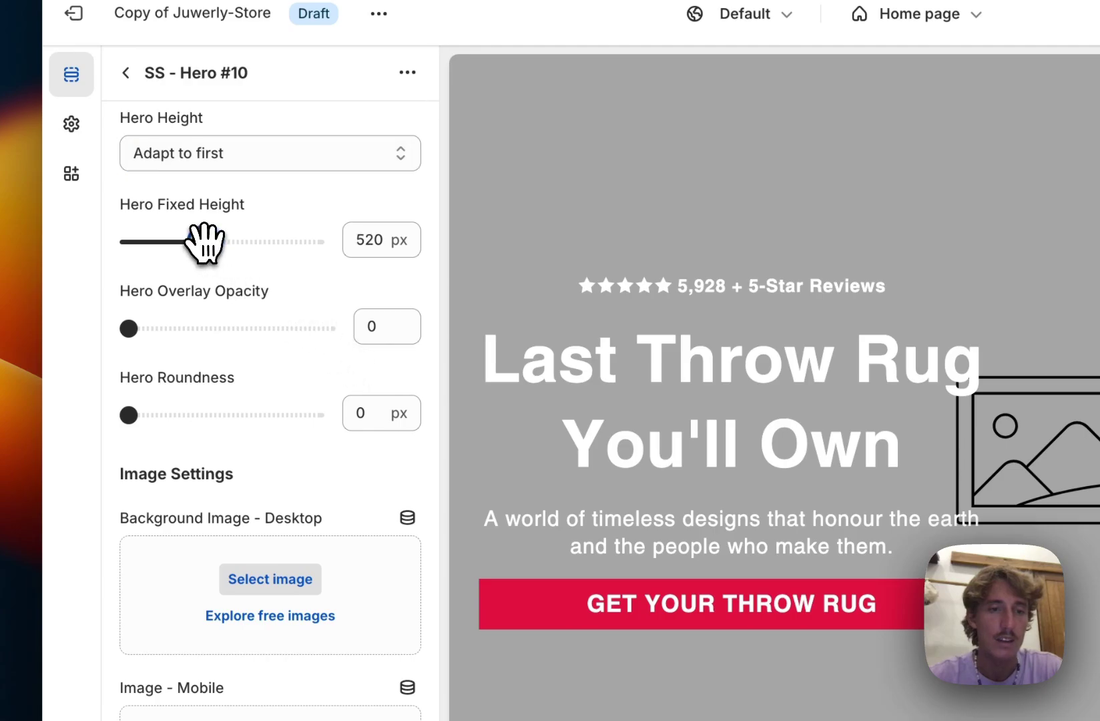
left_click_drag(199, 243, 197, 244)
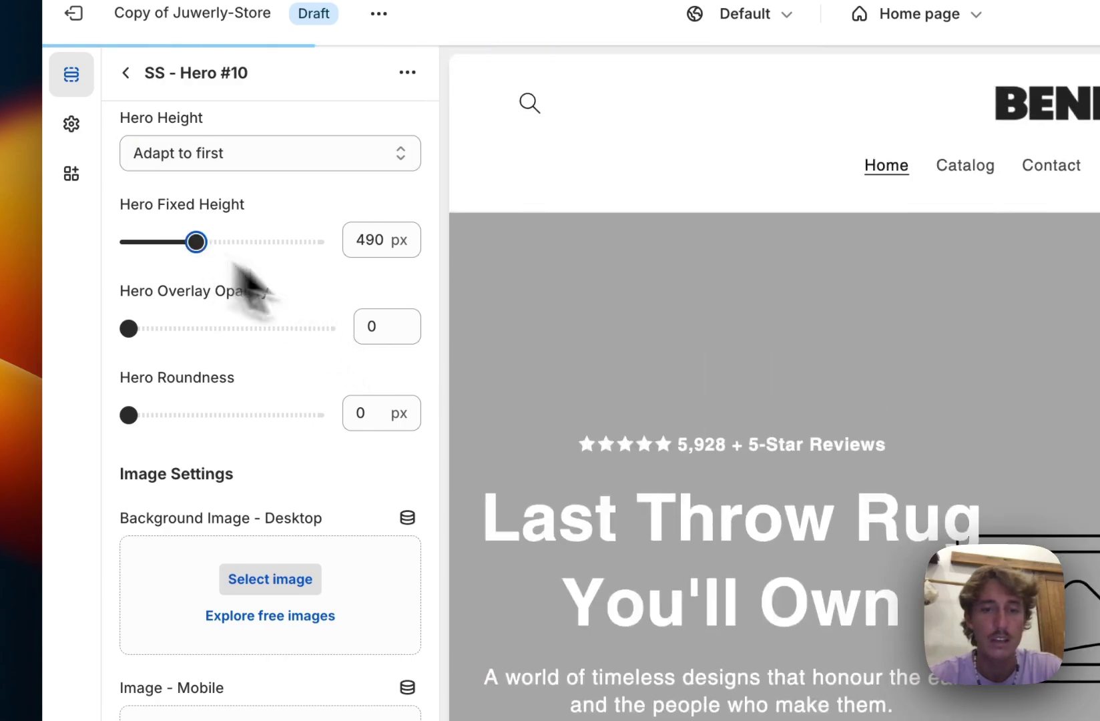
Step: Use the black-and-white merchants_of_the_sun_cover JPG as the hero's desktop background image and set the overlay opacity to 0.2
left_click(241, 573)
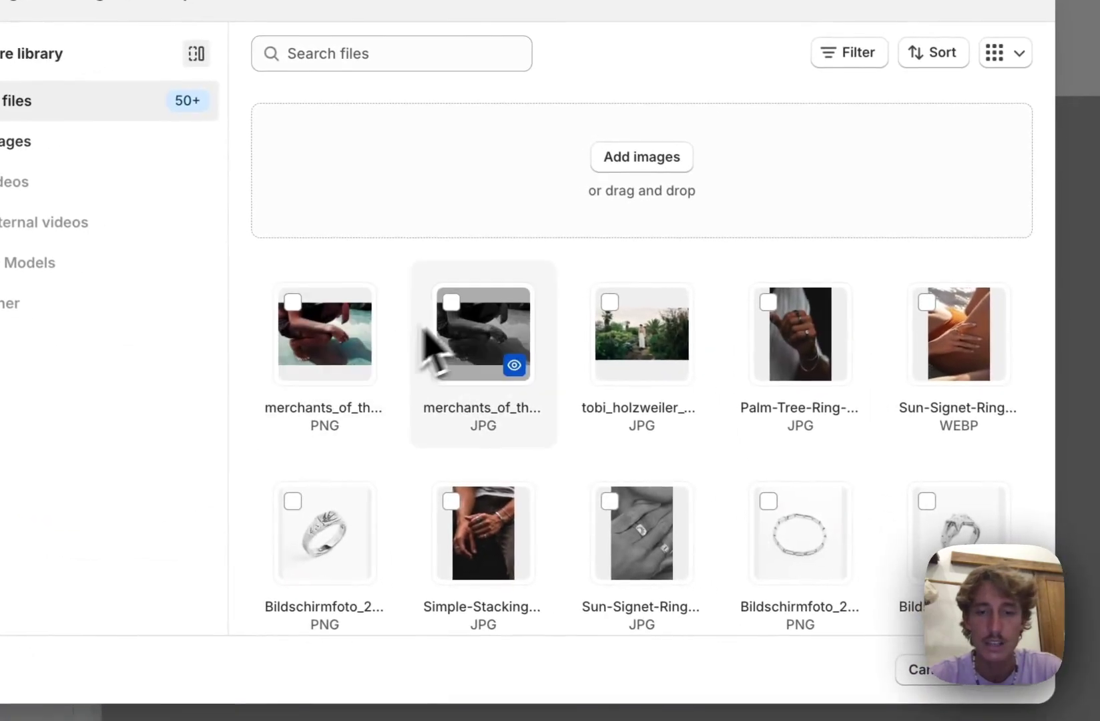
left_click(427, 333)
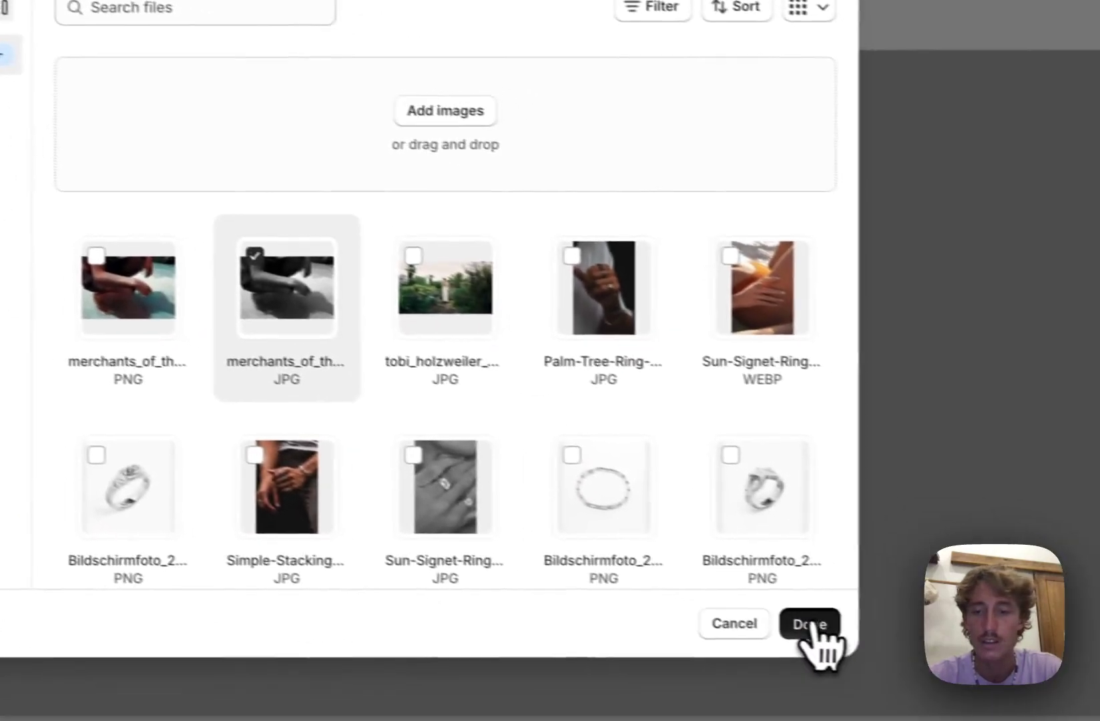
left_click(999, 669)
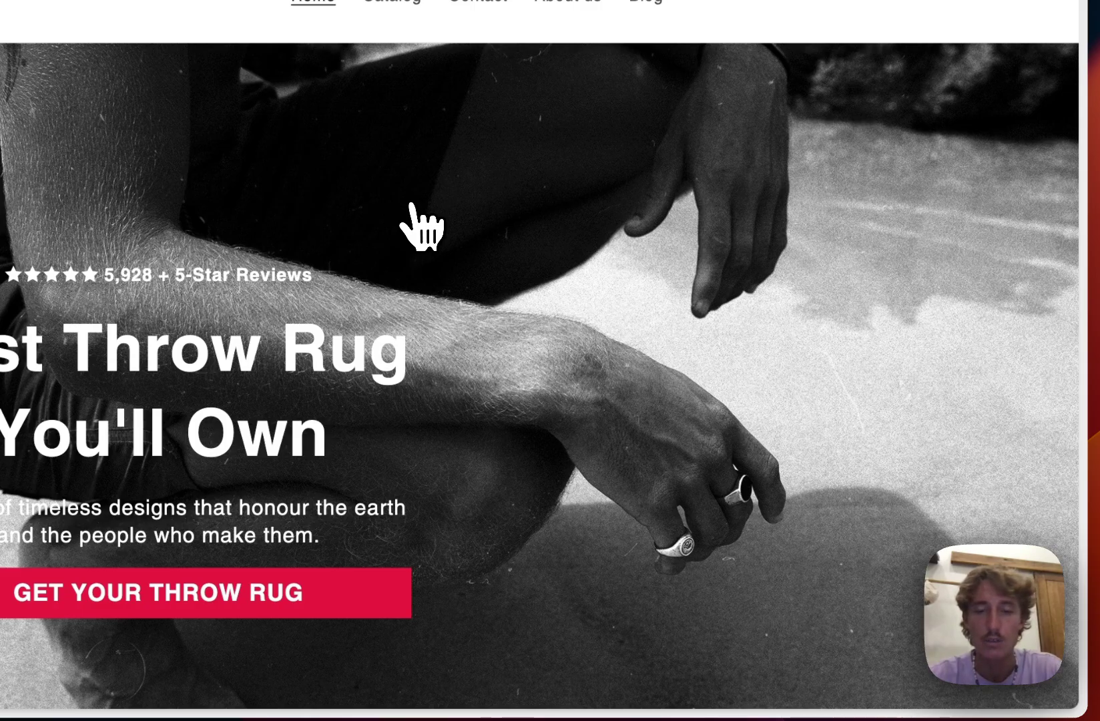
scroll(417, 220, "down", 5)
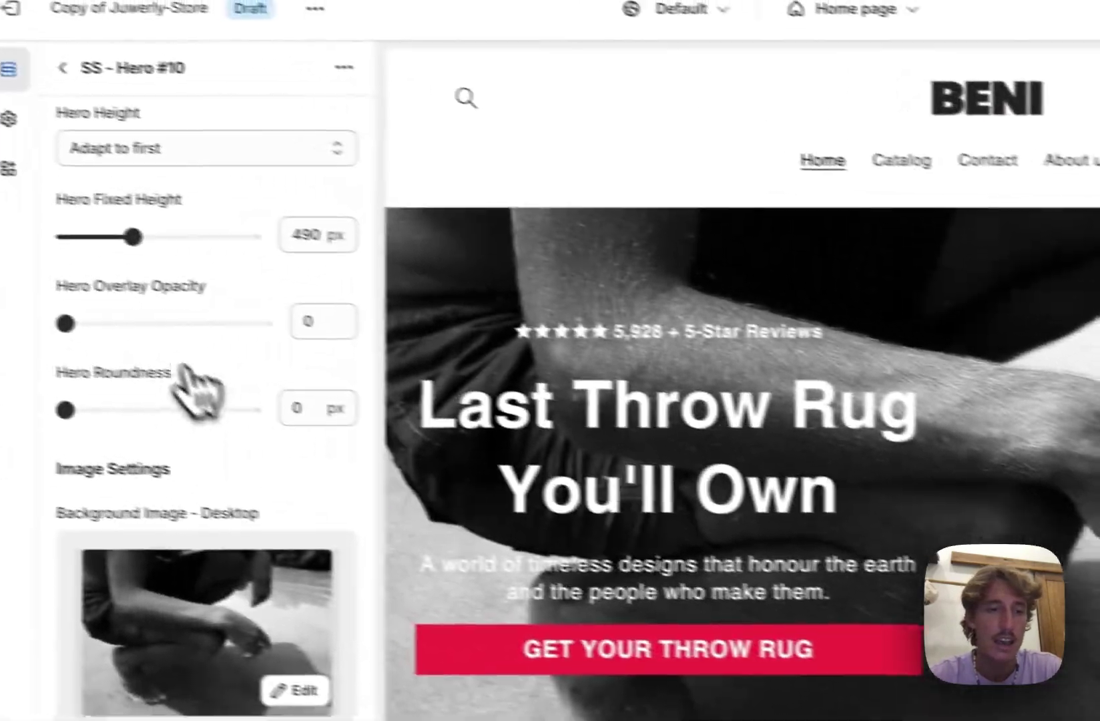
left_click_drag(67, 323, 85, 319)
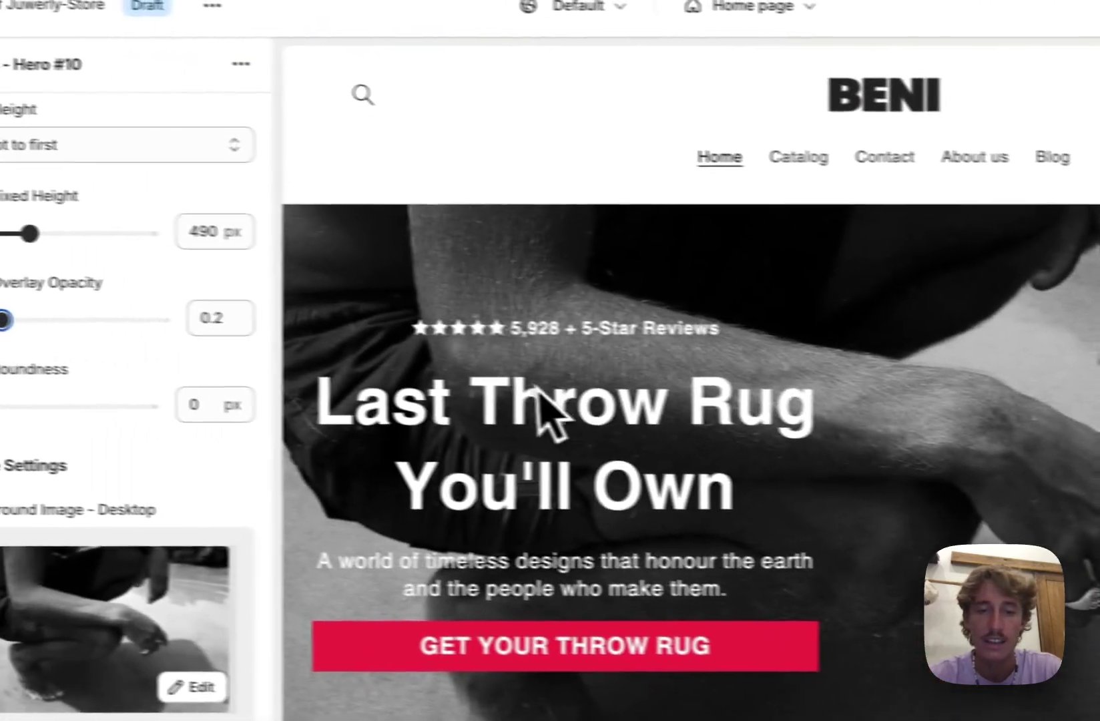
Step: Check the headline on the finished BENI page, then set the hero heading to "Shine bright with BENI." and enable its custom font
scroll(230, 287, "down", 6)
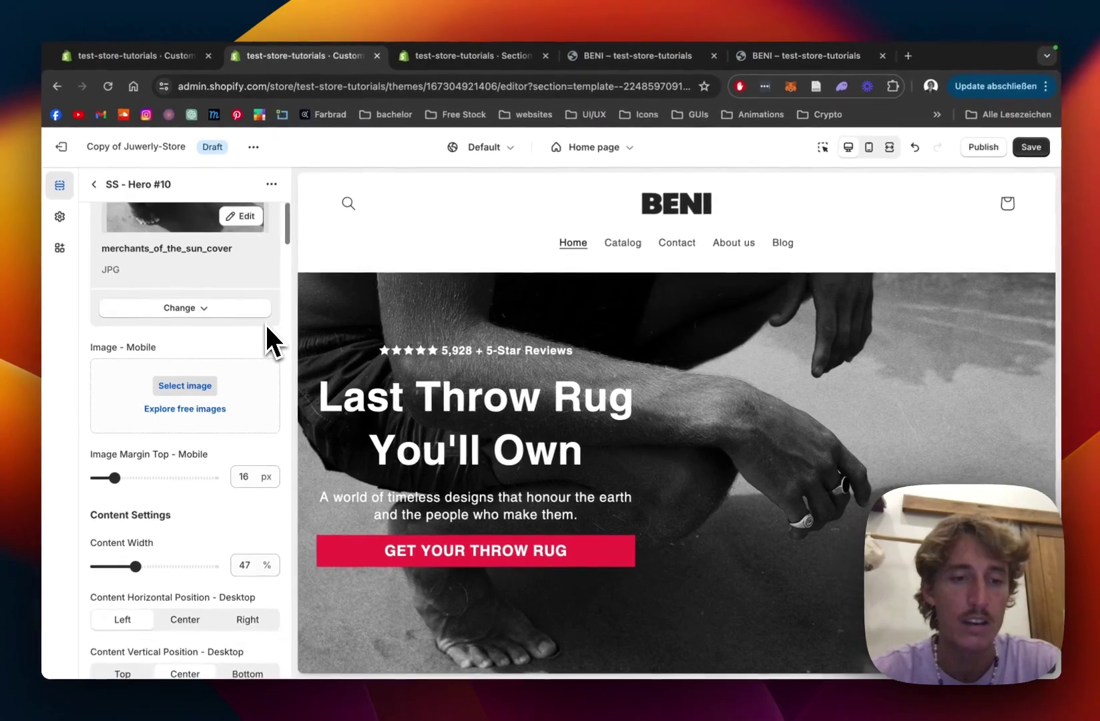
scroll(265, 322, "down", 5)
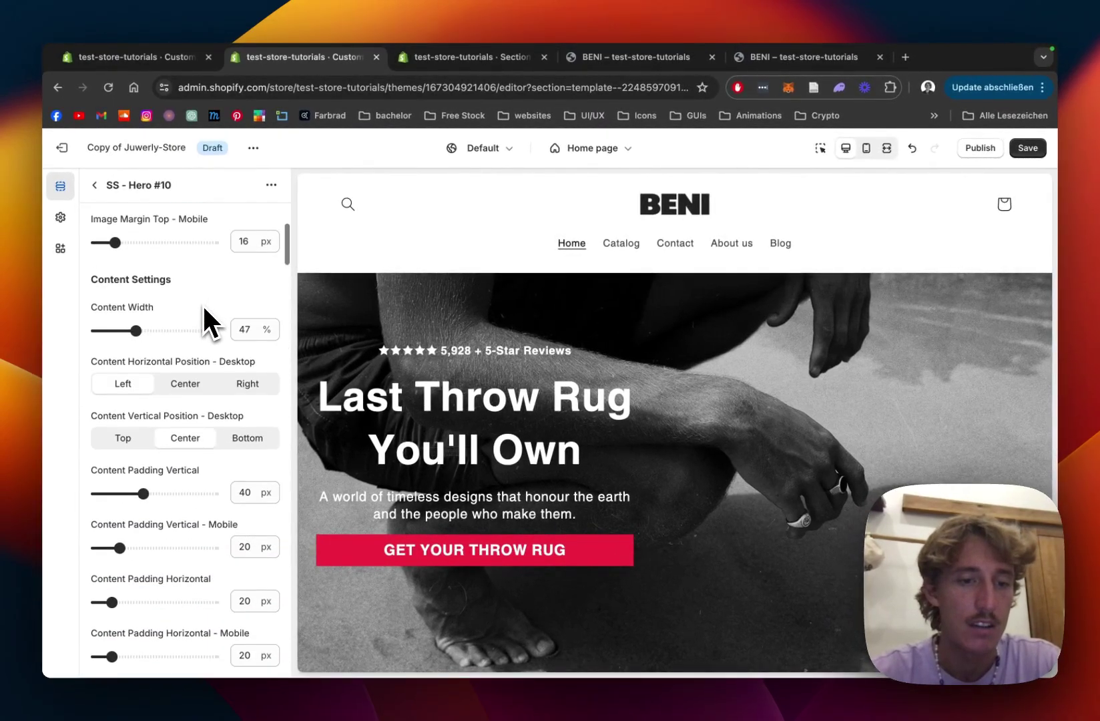
scroll(204, 310, "down", 10)
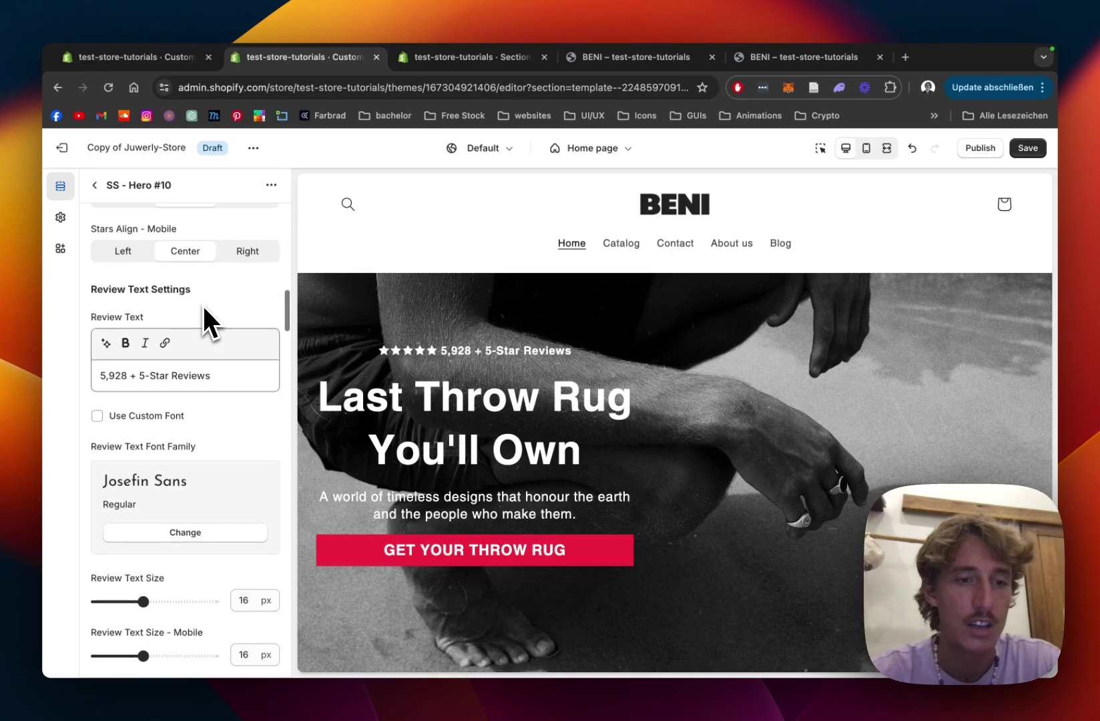
scroll(203, 309, "up", 15)
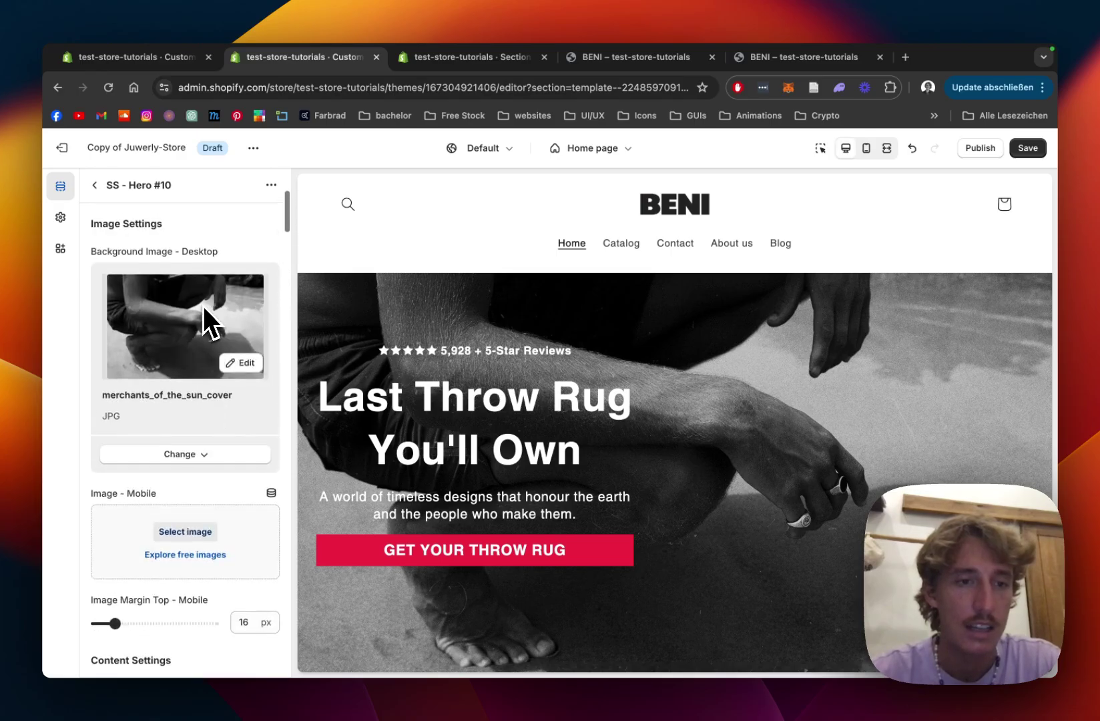
scroll(203, 306, "down", 8)
key("super+f")
type("head")
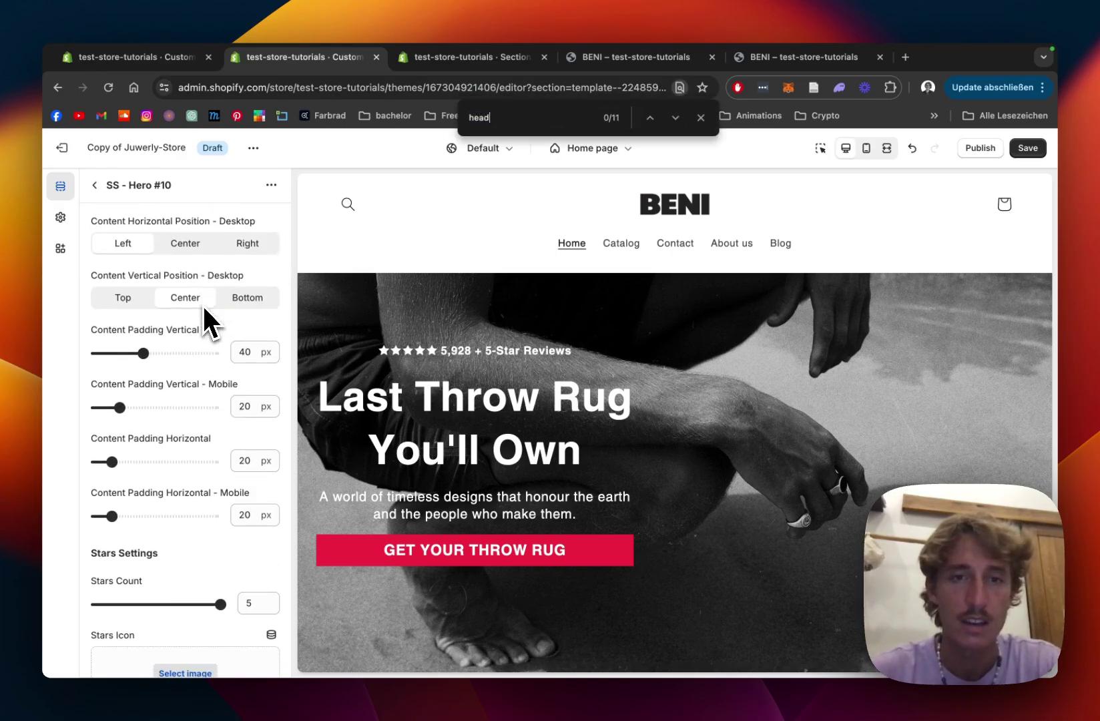
scroll(203, 303, "down", 6)
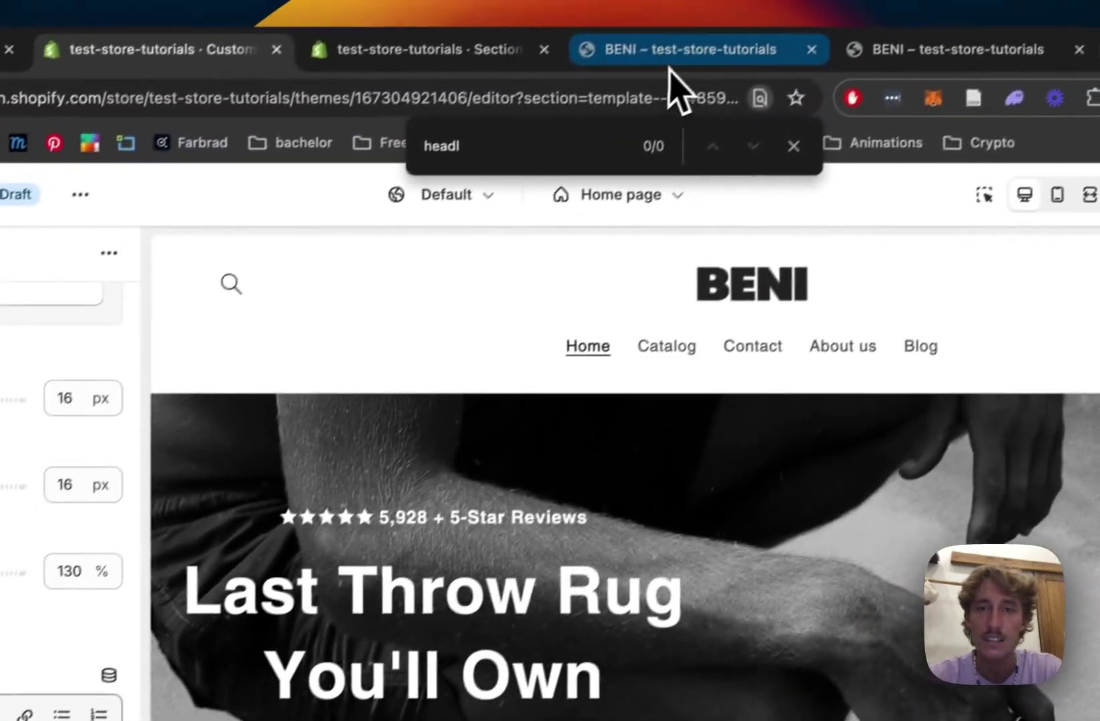
left_click(668, 61)
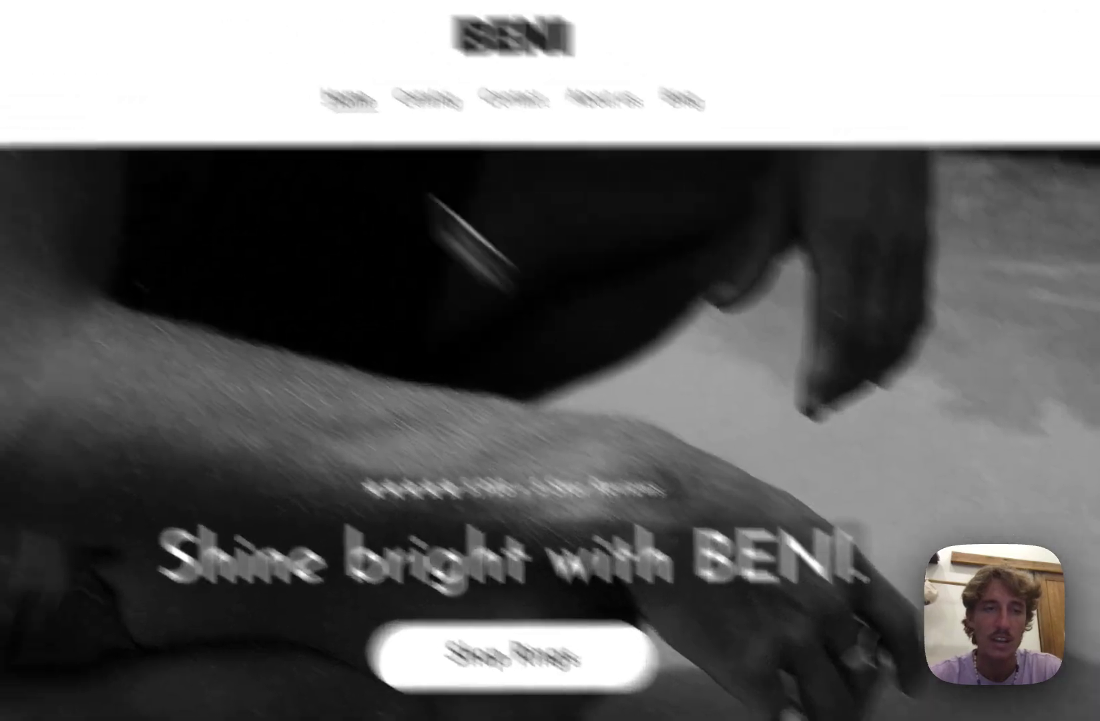
left_click(368, 44)
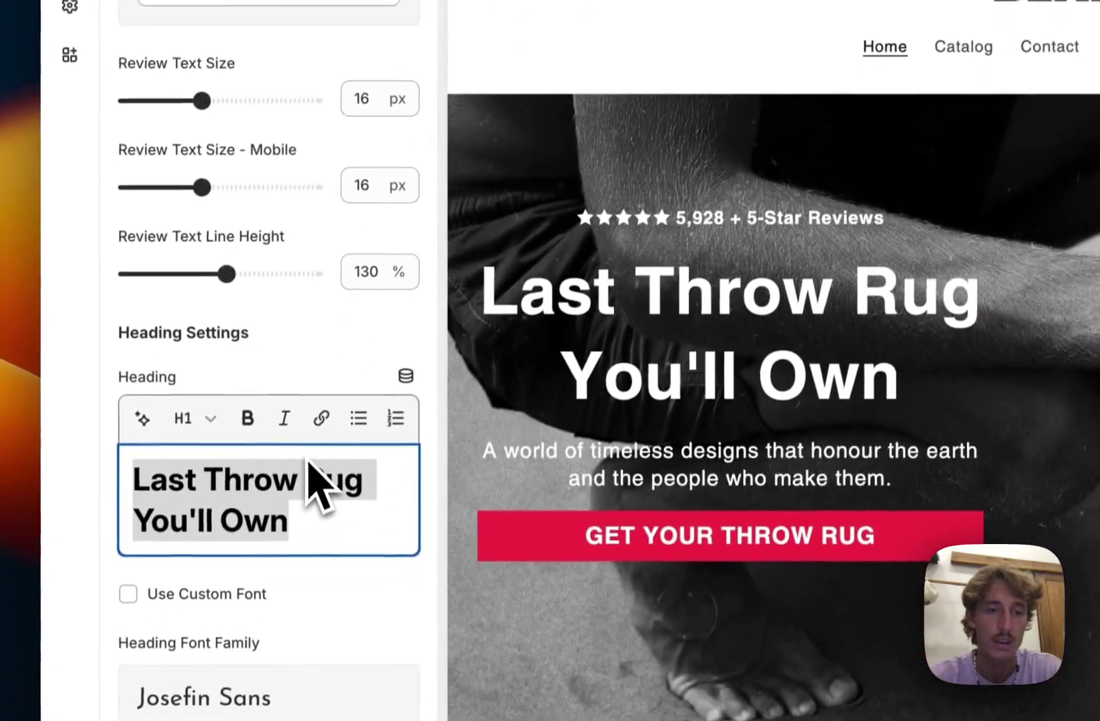
triple_click(293, 616)
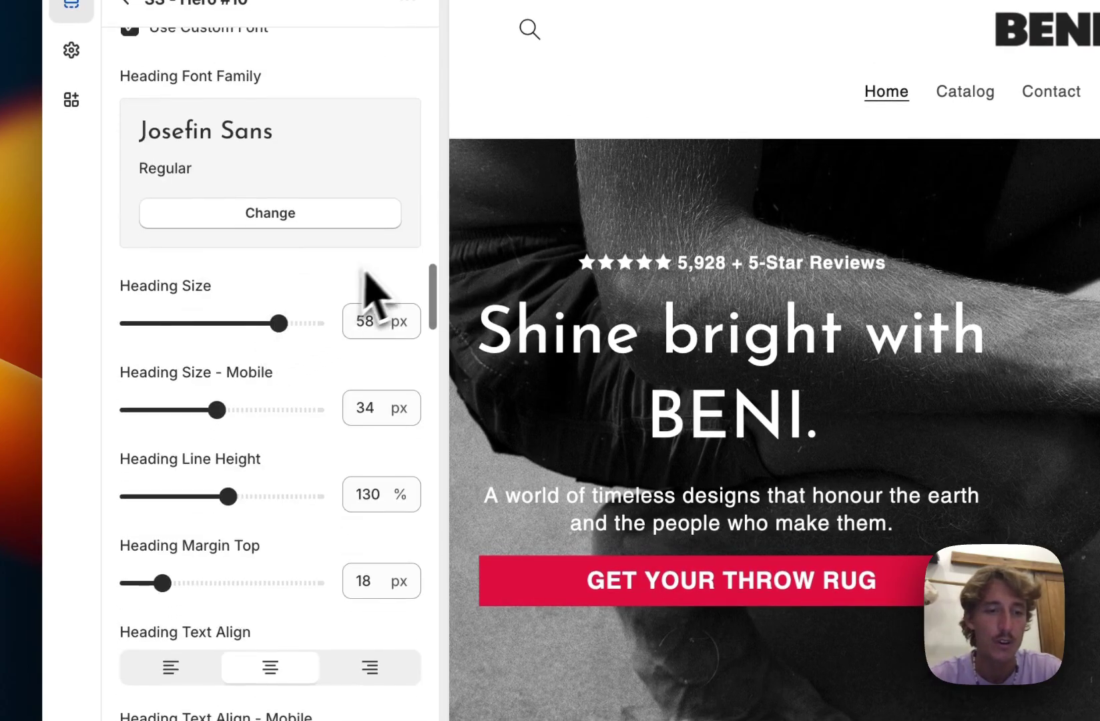
Step: Remove the paragraph about timeless designs from the hero's text setting, leaving the text empty
scroll(383, 309, "down", 8)
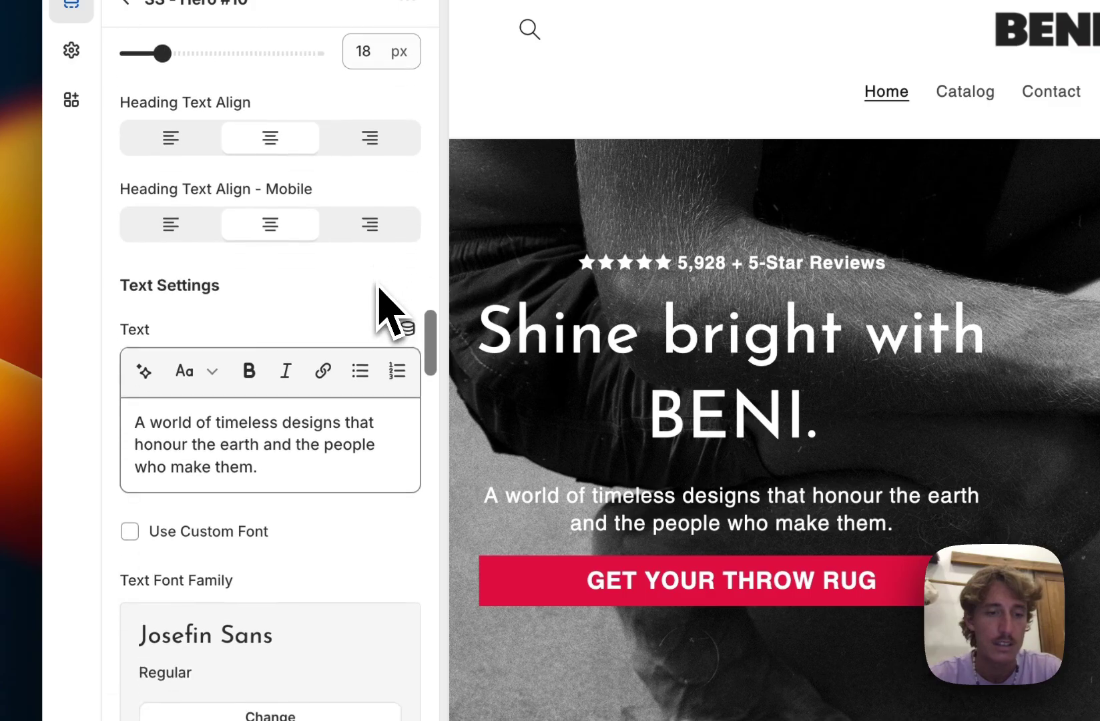
key("super+a")
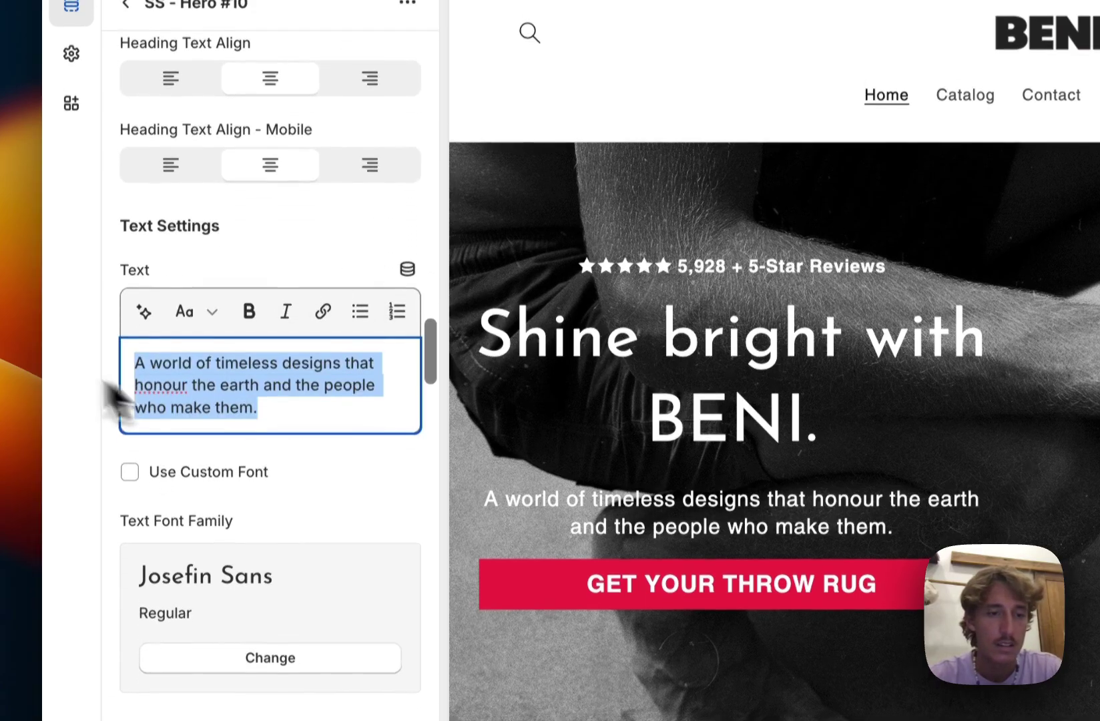
key("BackSpace")
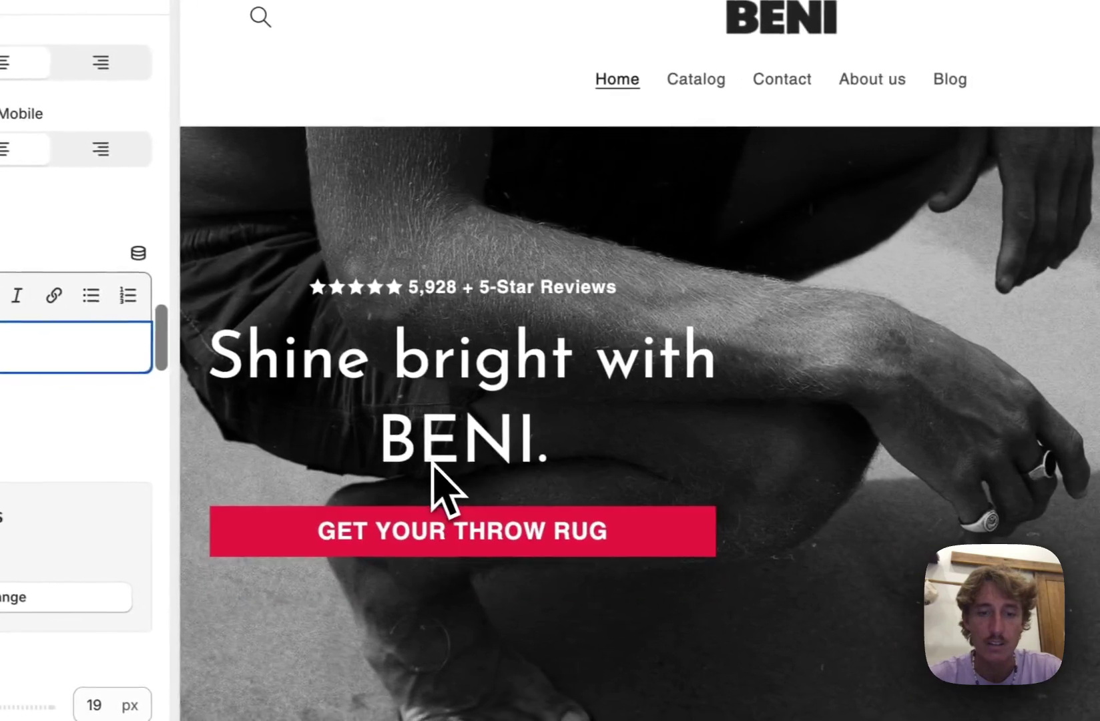
Step: Set the hero button's text to "Shop Rings" and browse the store's collections for its link
scroll(67, 281, "down", 3)
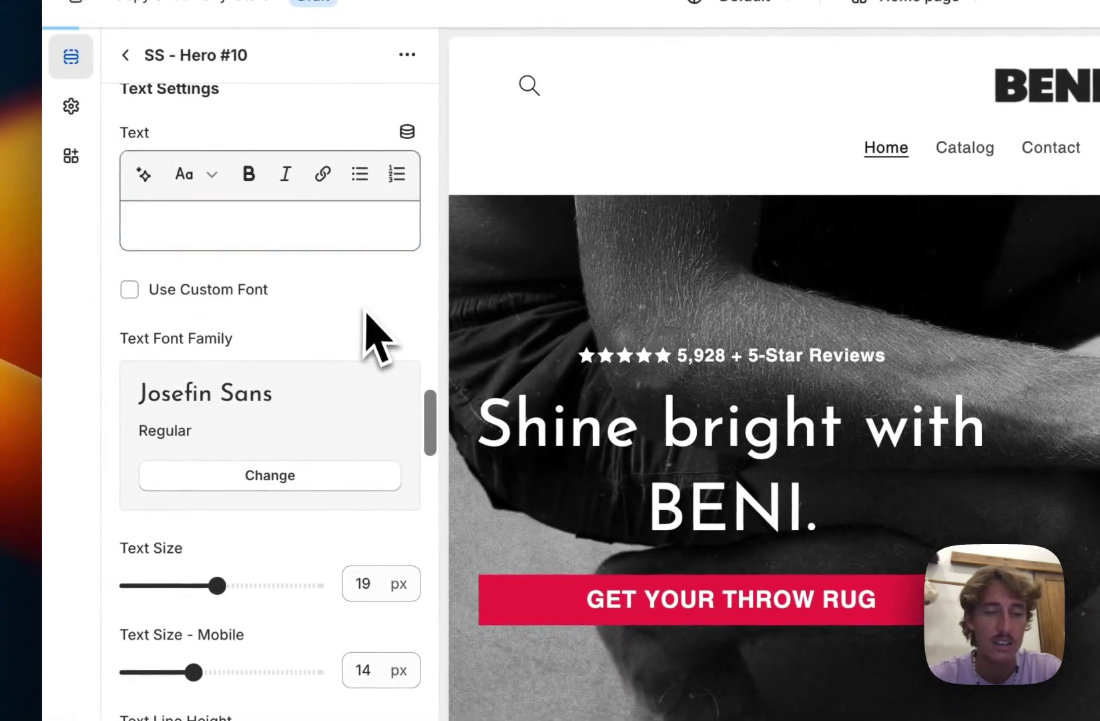
scroll(367, 327, "down", 1)
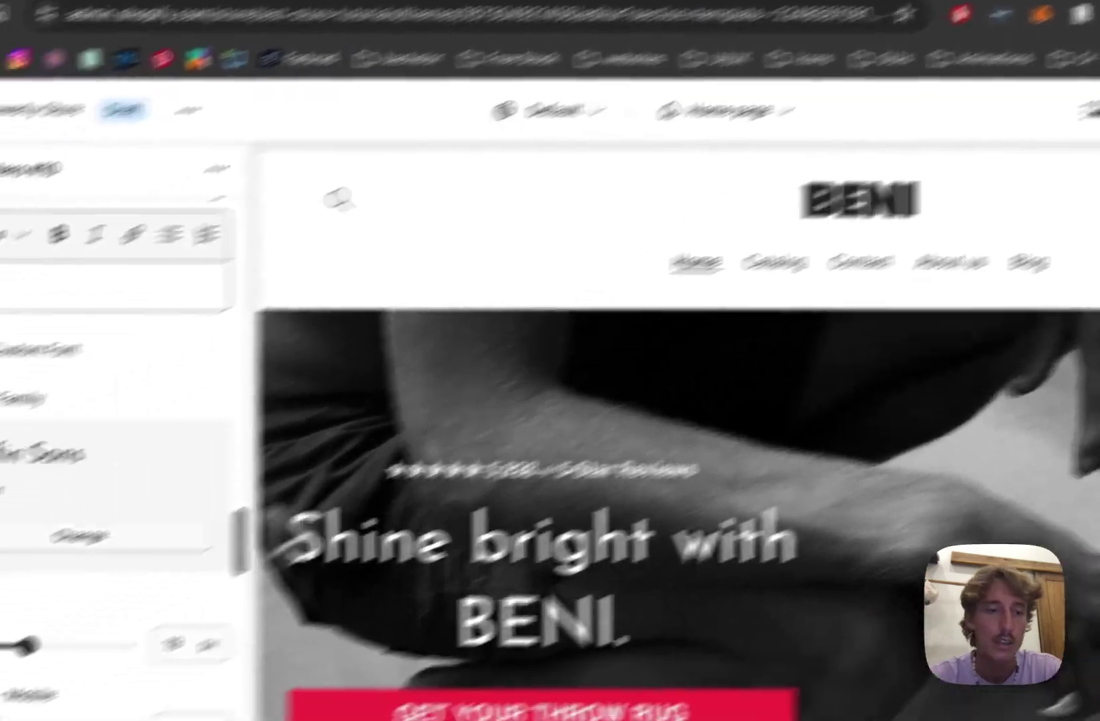
scroll(361, 432, "down", 2)
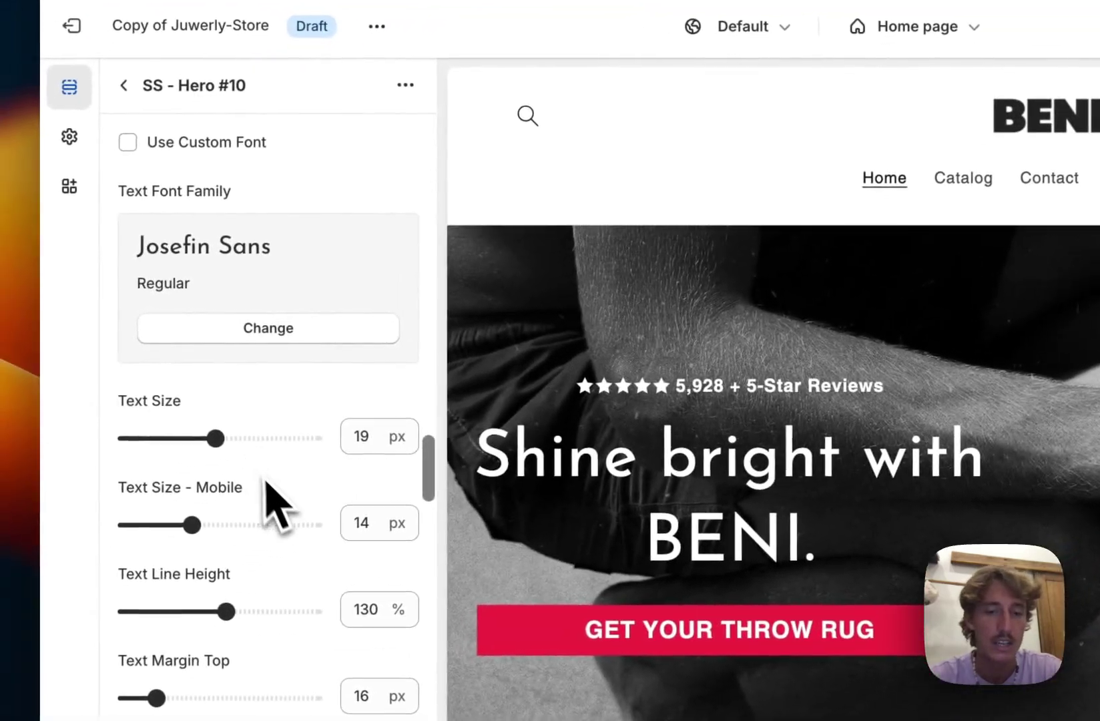
scroll(267, 500, "down", 5)
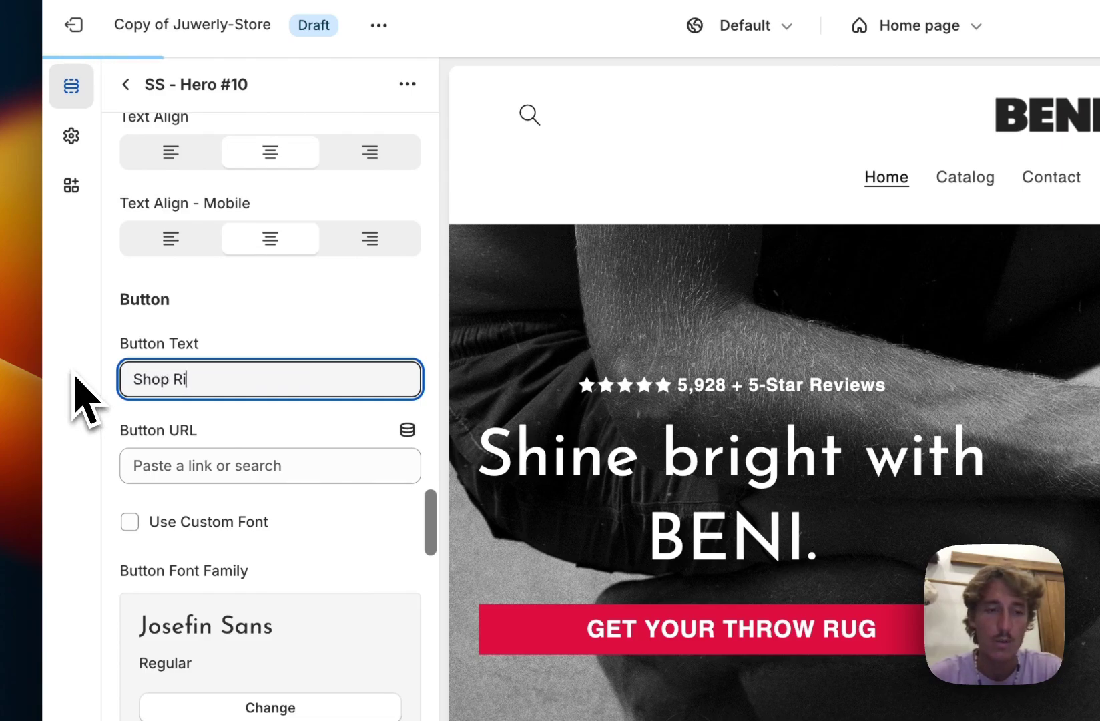
left_click(227, 465)
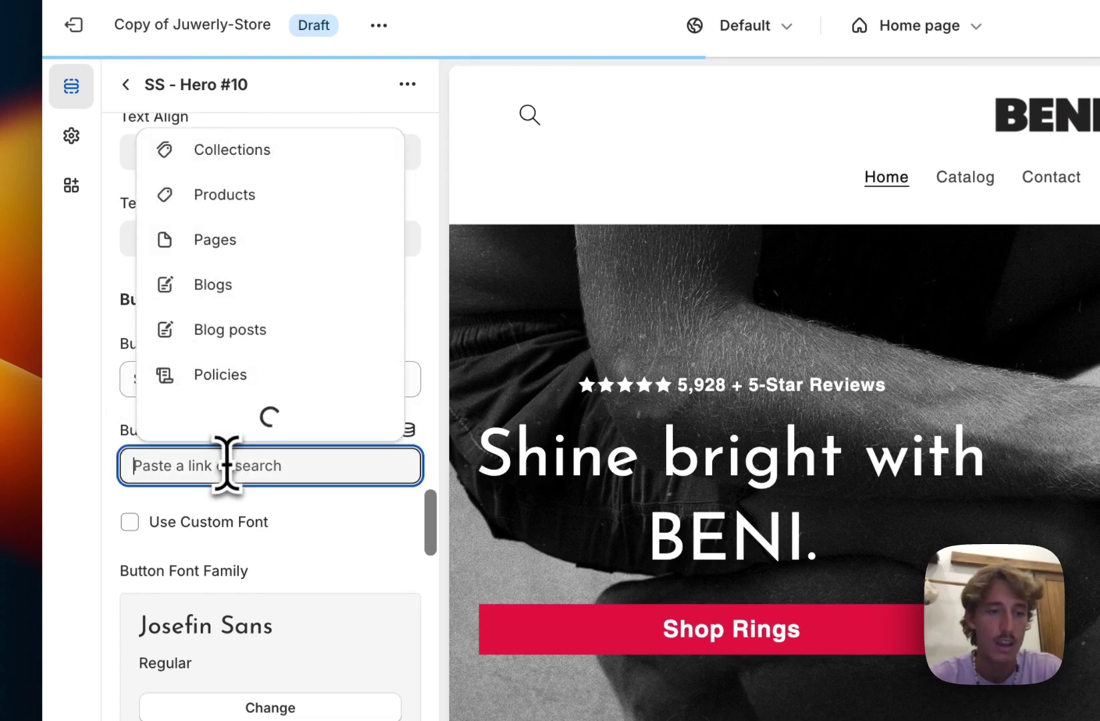
left_click(271, 221)
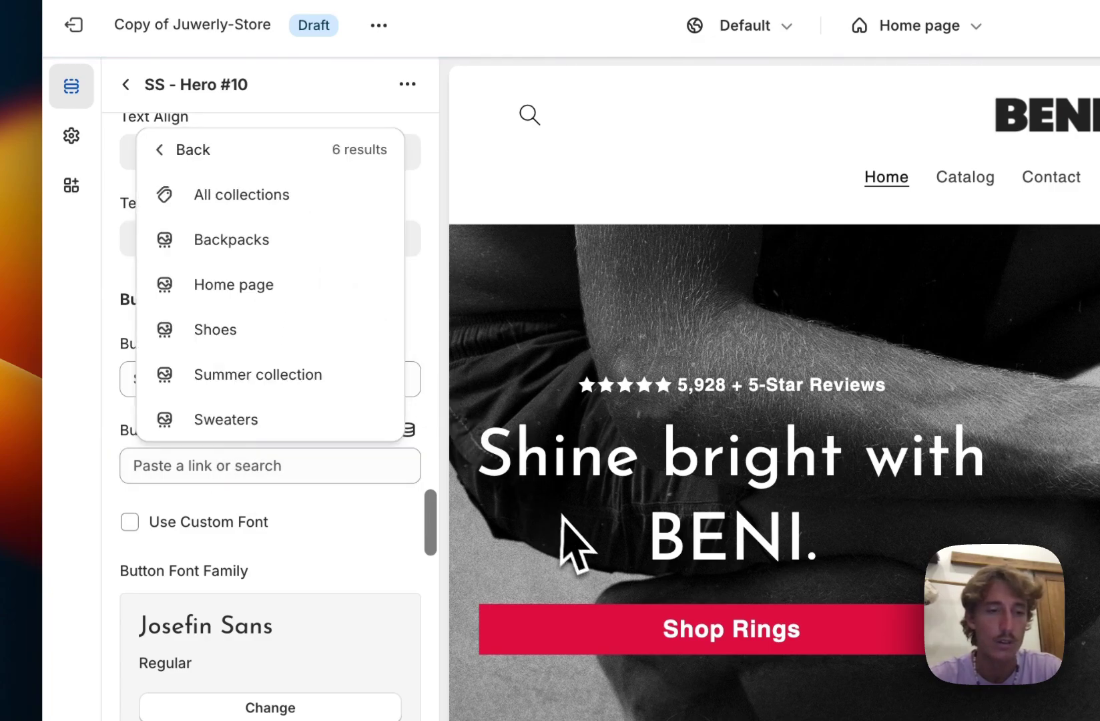
left_click(274, 238)
Step: Set the hero button's desktop max-width to 250 px, its size to 18 px and its roundness to 28 px
scroll(413, 336, "down", 5)
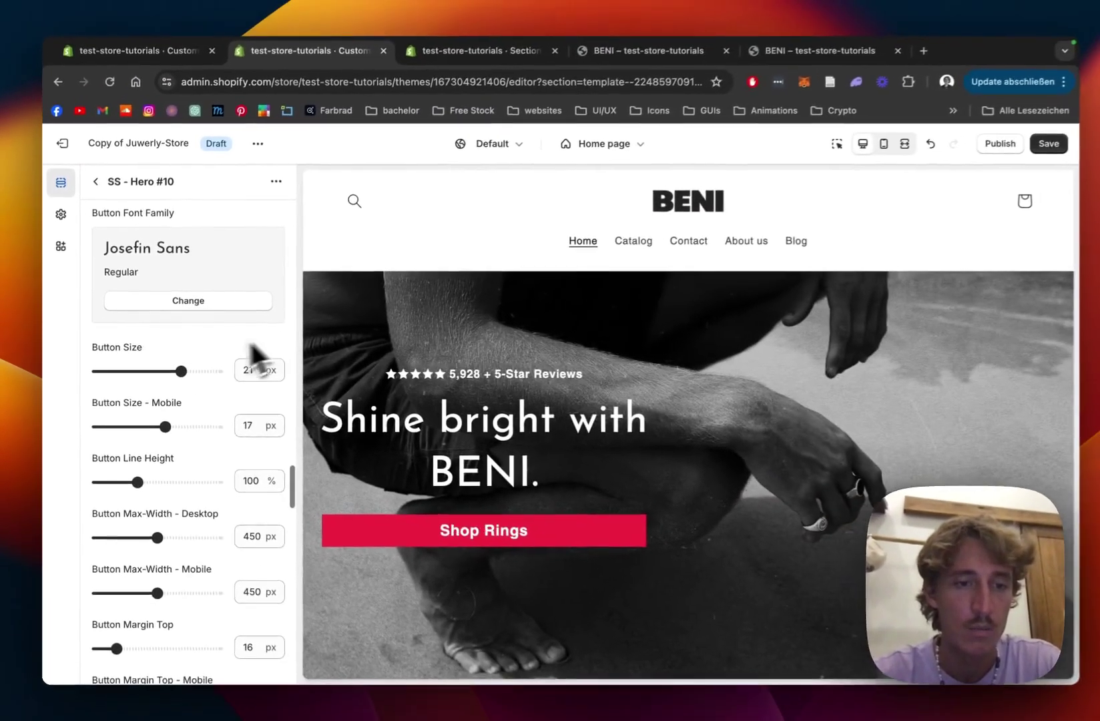
scroll(184, 374, "down", 3)
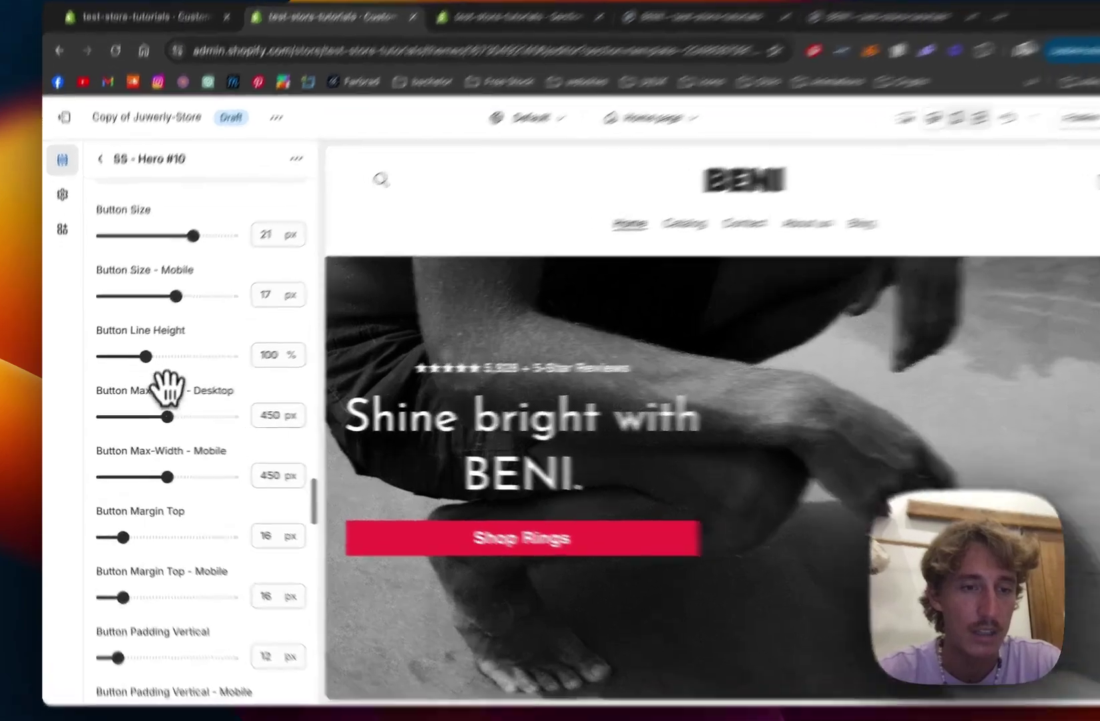
left_click_drag(155, 447, 127, 446)
left_click_drag(184, 414, 158, 417)
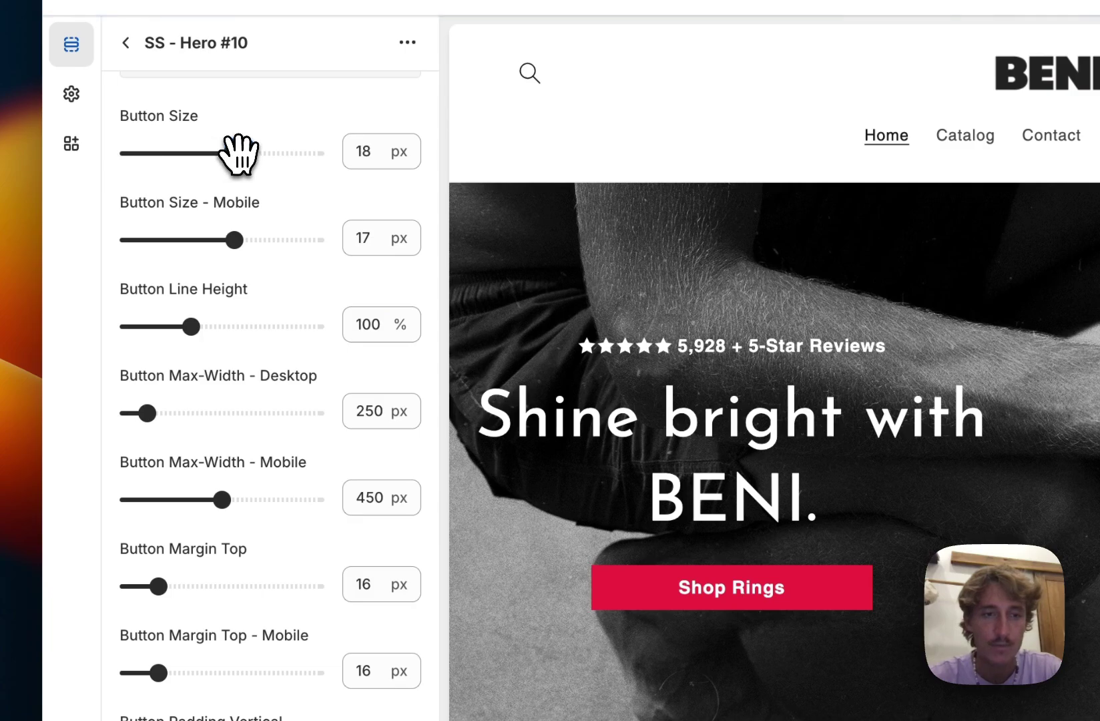
scroll(184, 580, "down", 10)
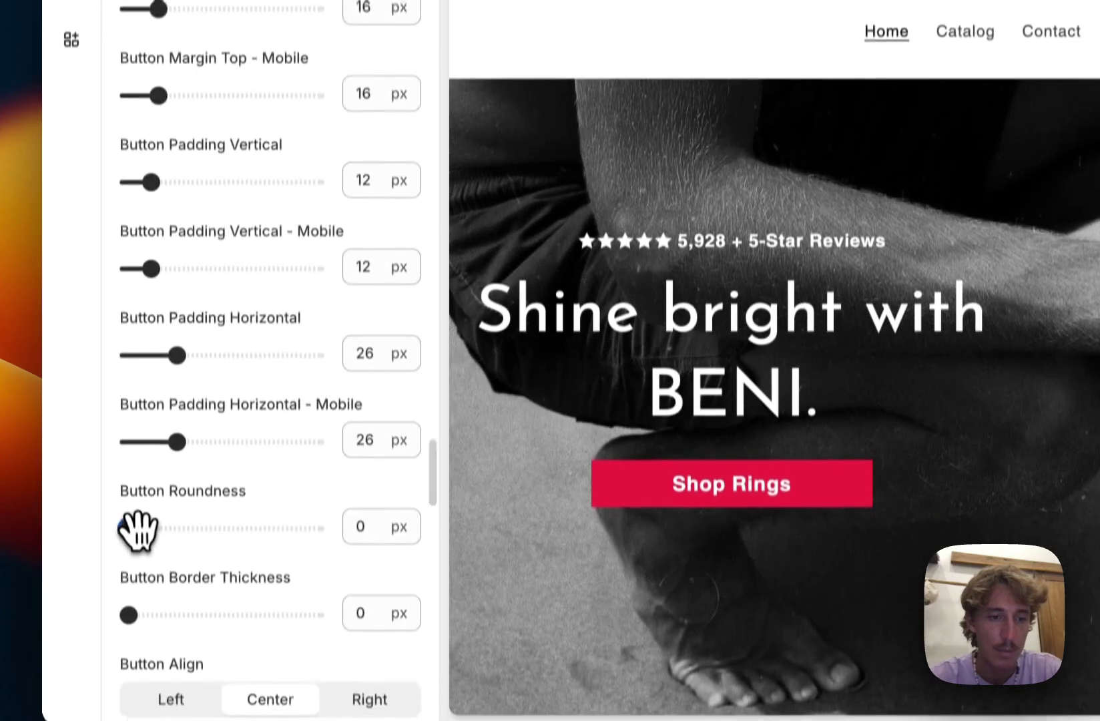
left_click_drag(138, 531, 177, 527)
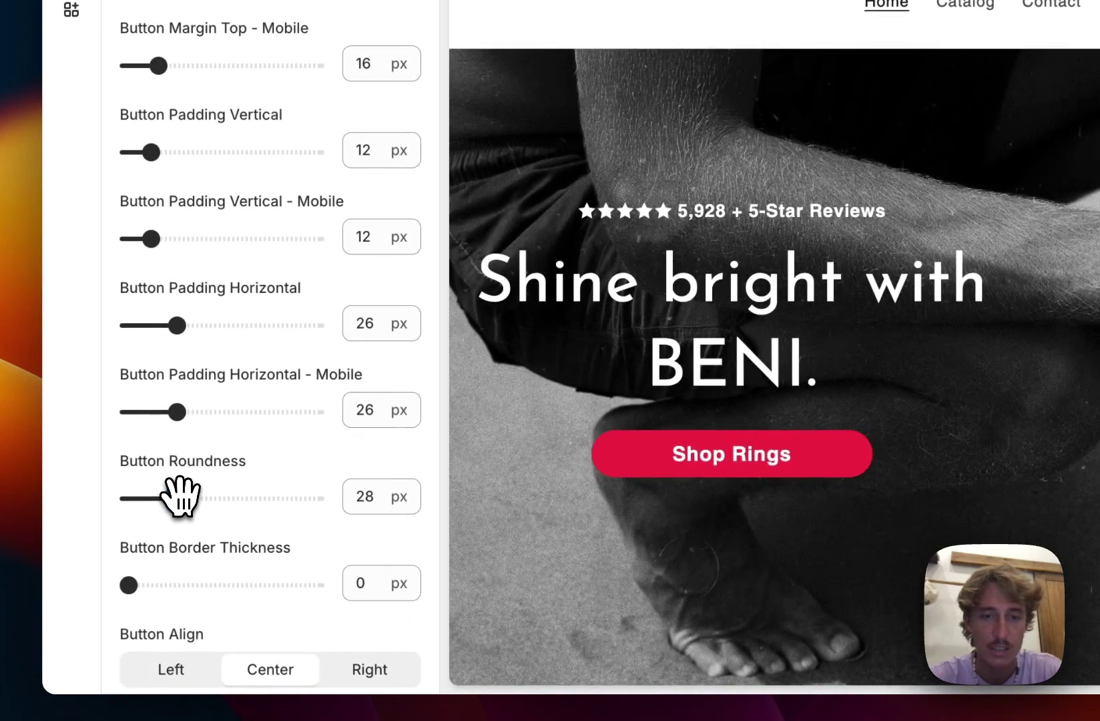
Step: Change the hero button's background color to white, #FFFFFF
scroll(333, 321, "down", 8)
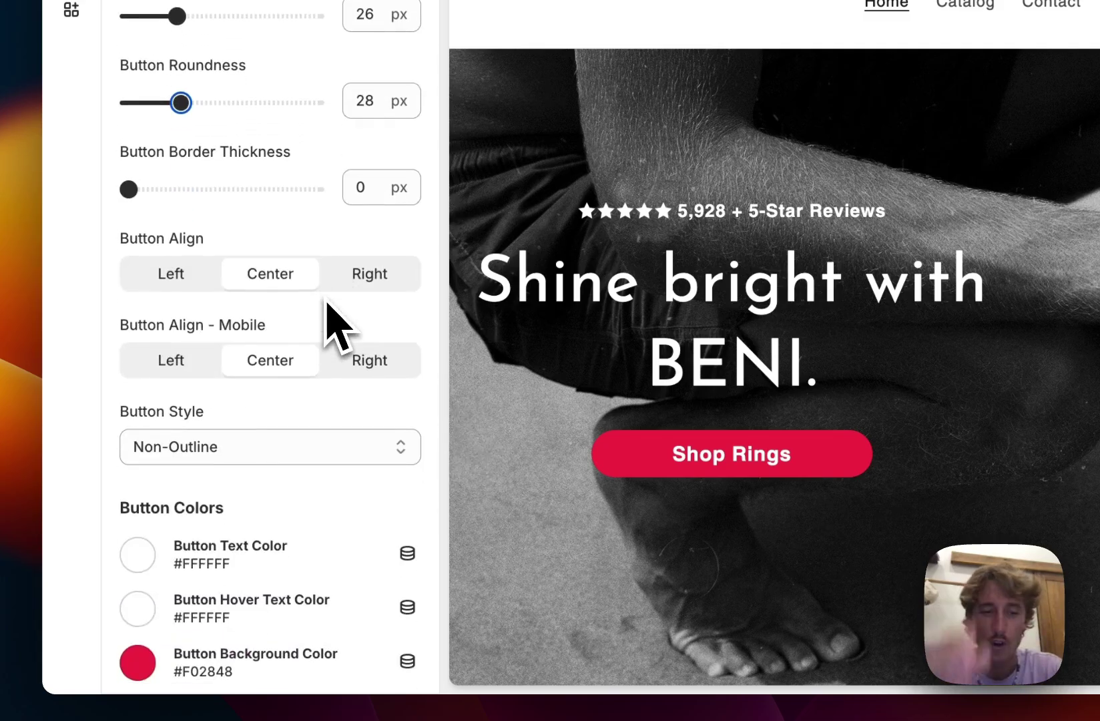
scroll(337, 321, "down", 5)
left_click(138, 512)
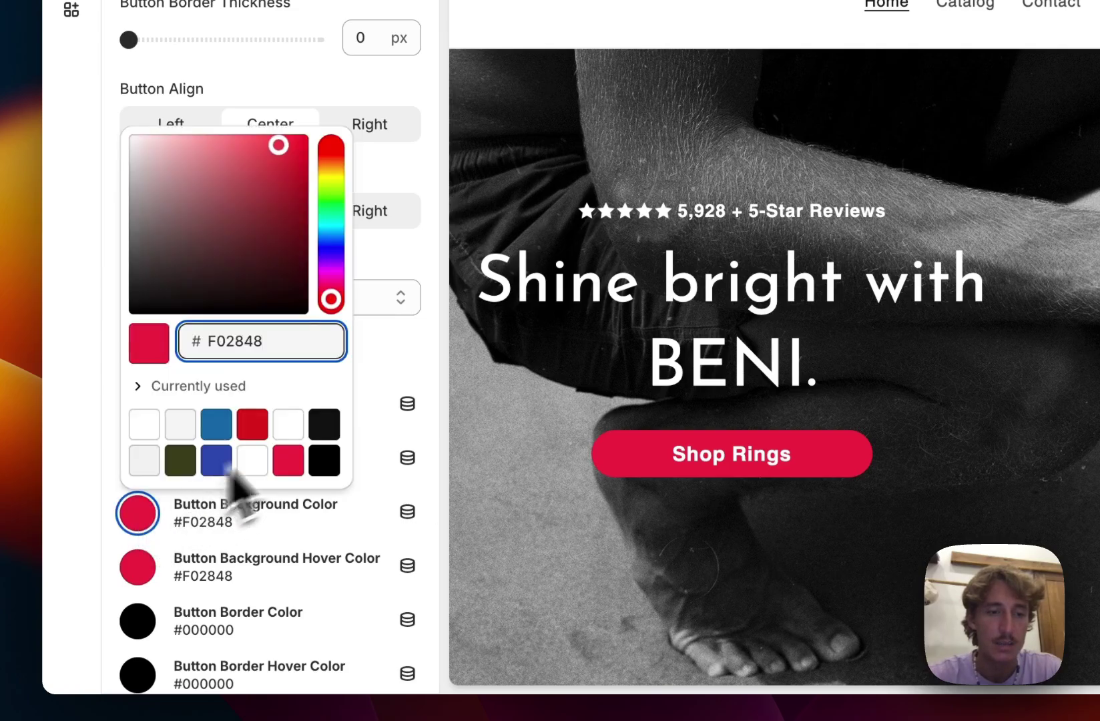
left_click(287, 426)
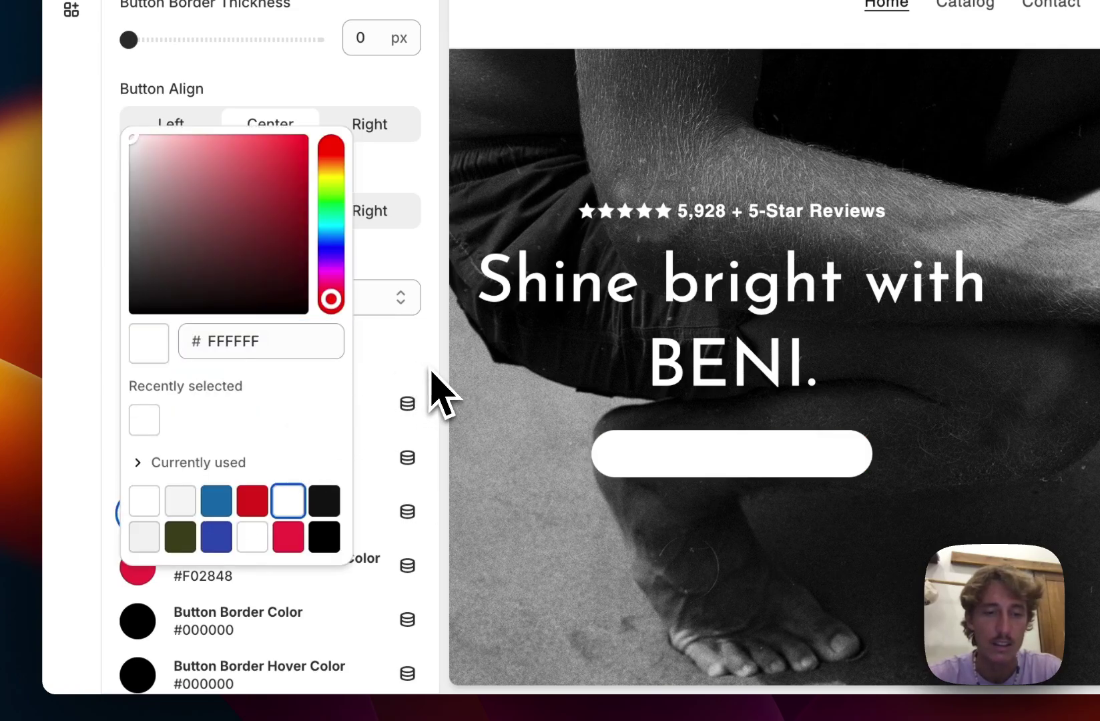
left_click(435, 394)
scroll(440, 394, "down", 3)
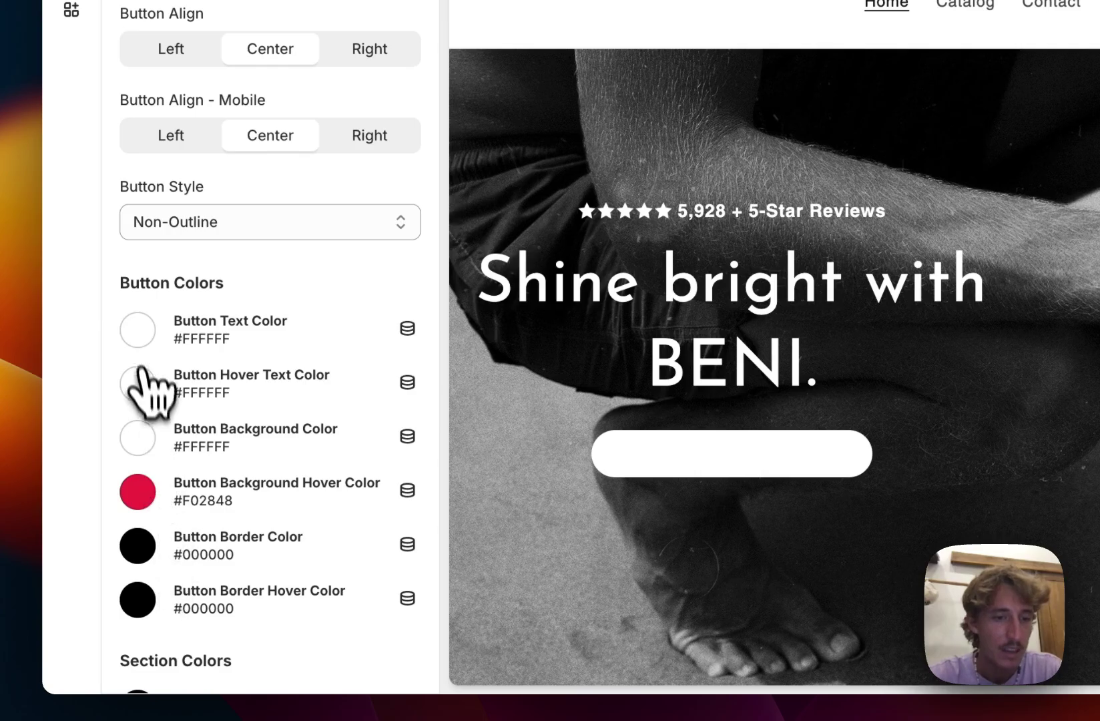
Step: Set both the hero button's text color and its background hover color to #121212
left_click(138, 330)
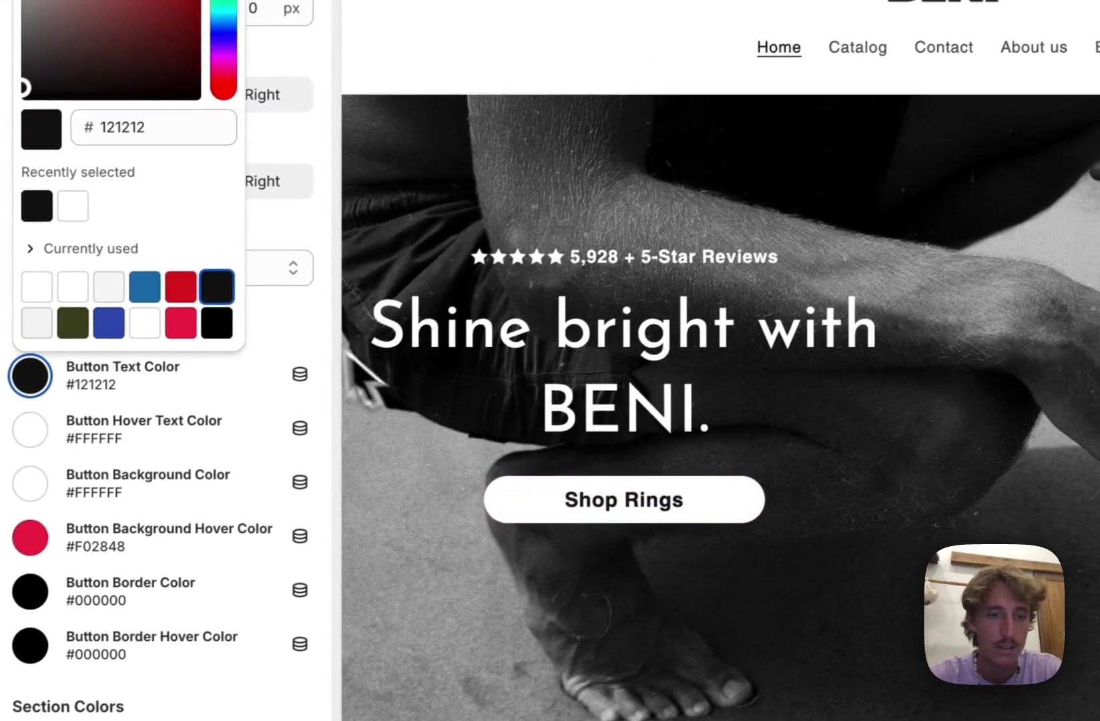
left_click(439, 308)
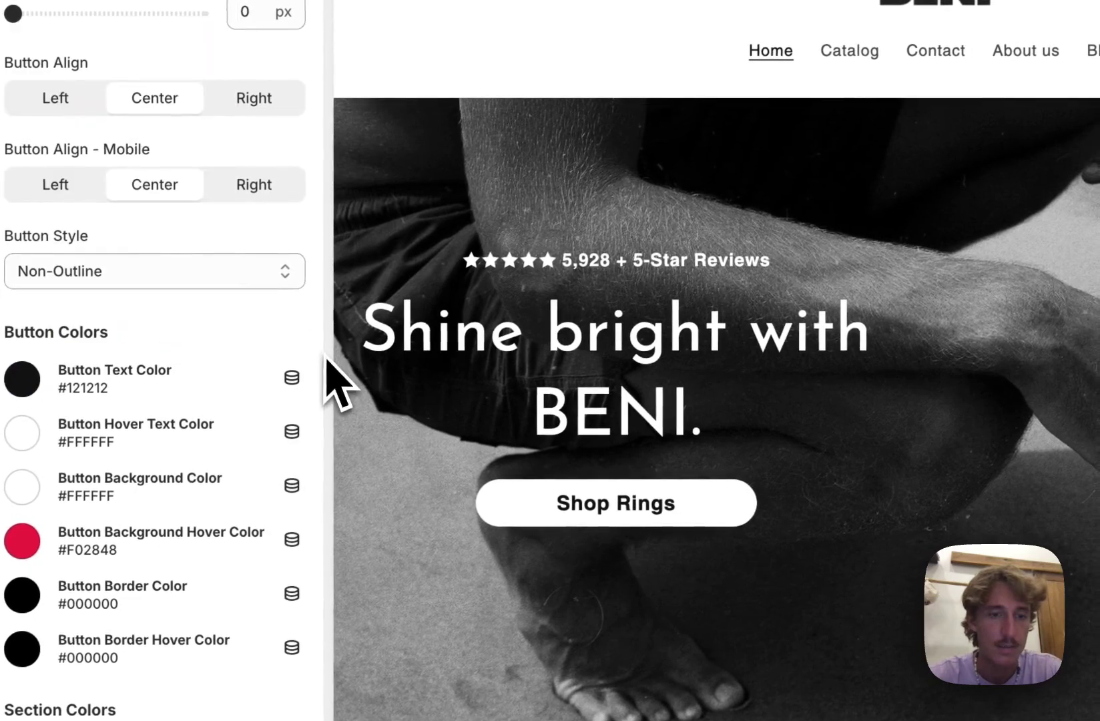
scroll(223, 351, "down", 3)
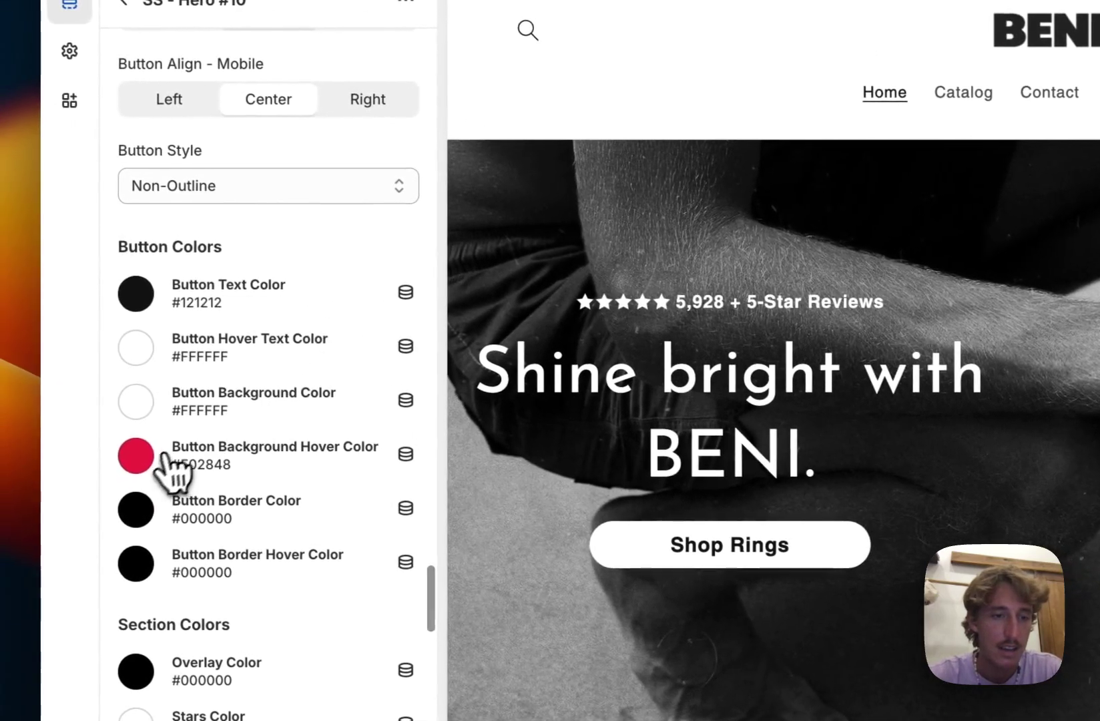
left_click(30, 415)
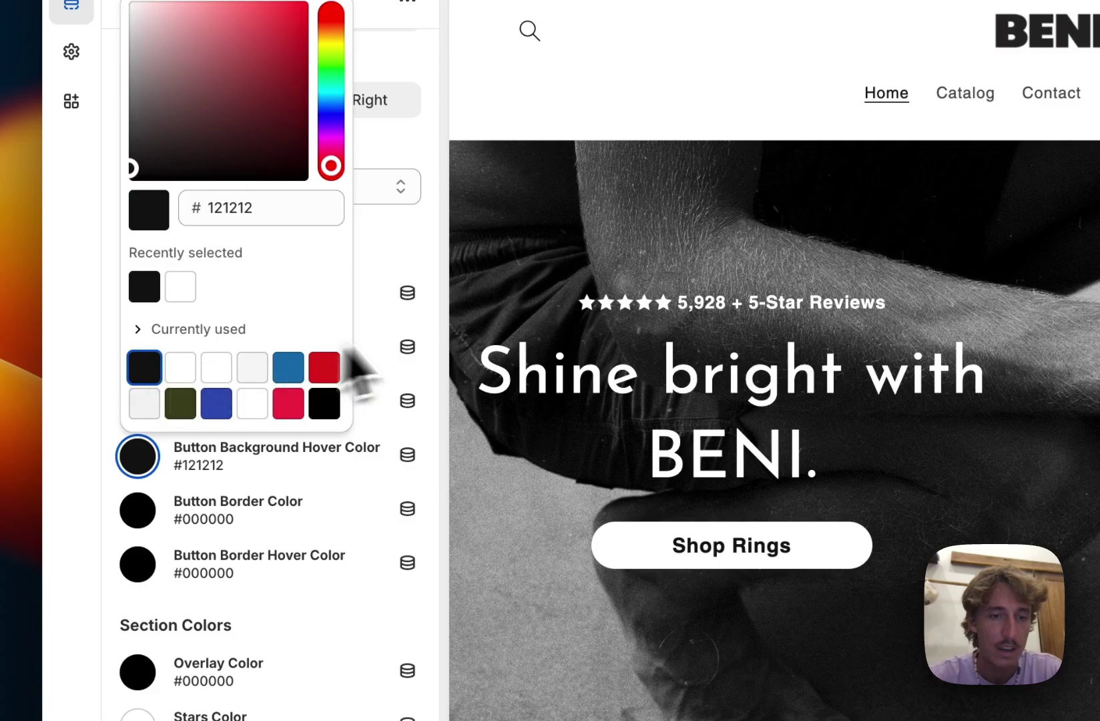
left_click(439, 251)
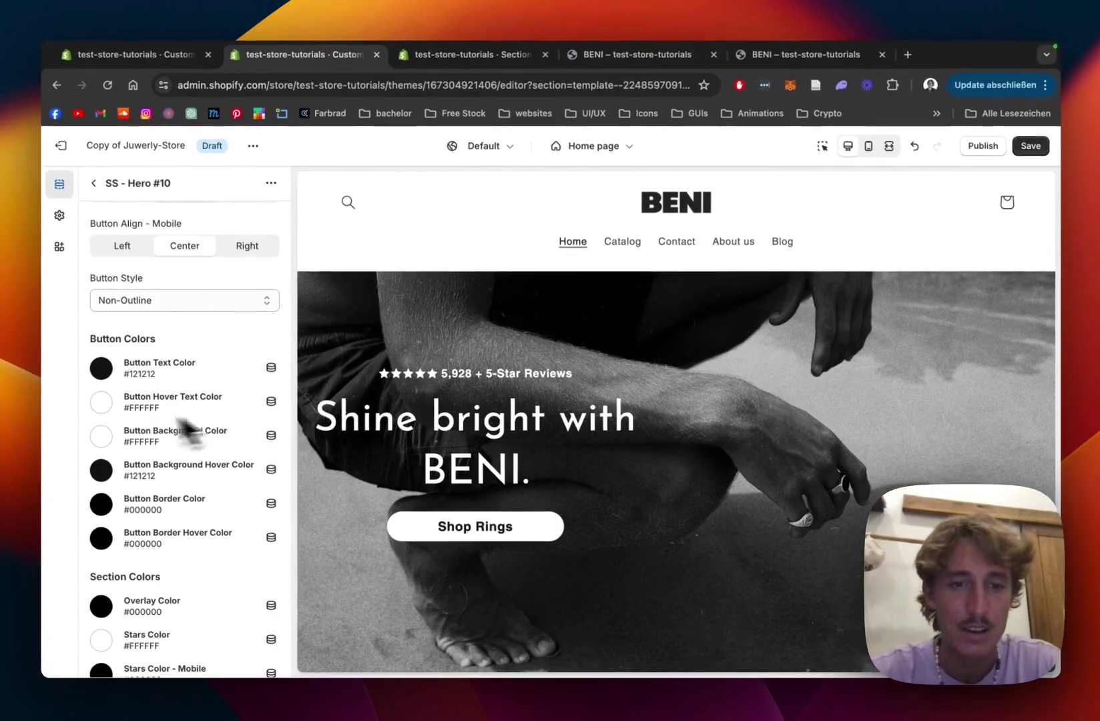
Step: Look through the hero's section colors, button settings and text settings for anything that still needs adjusting
scroll(194, 344, "down", 2)
scroll(230, 377, "down", 2)
scroll(238, 387, "down", 10)
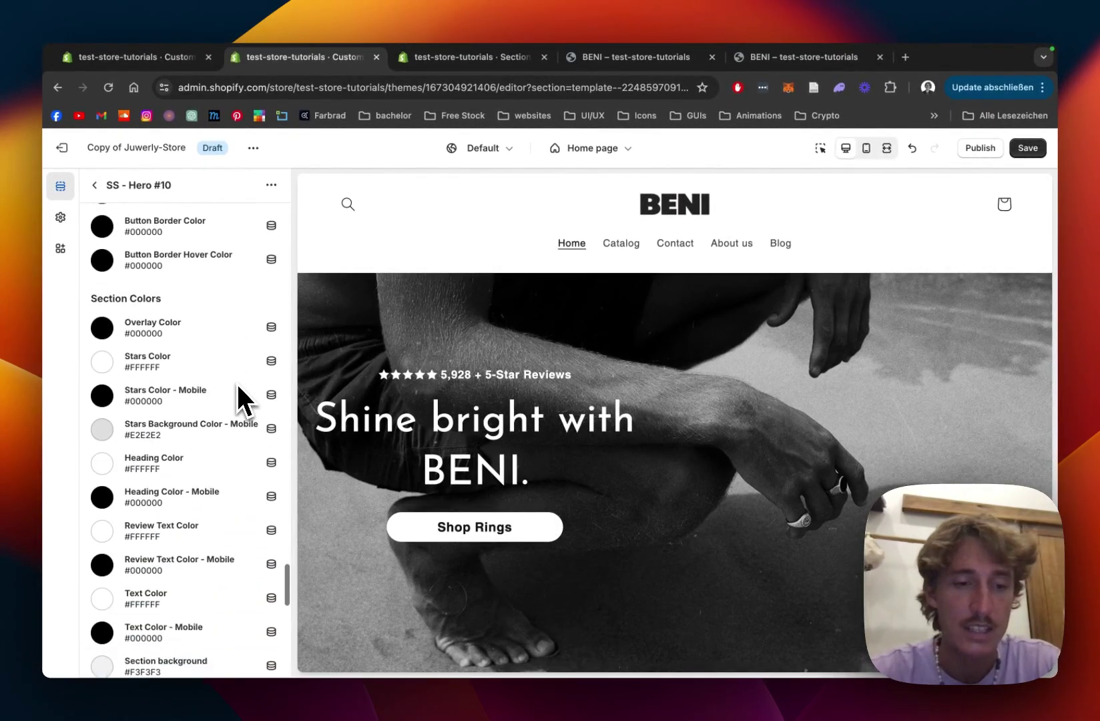
scroll(238, 387, "up", 10)
scroll(239, 387, "up", 5)
scroll(238, 387, "down", 5)
scroll(238, 394, "up", 10)
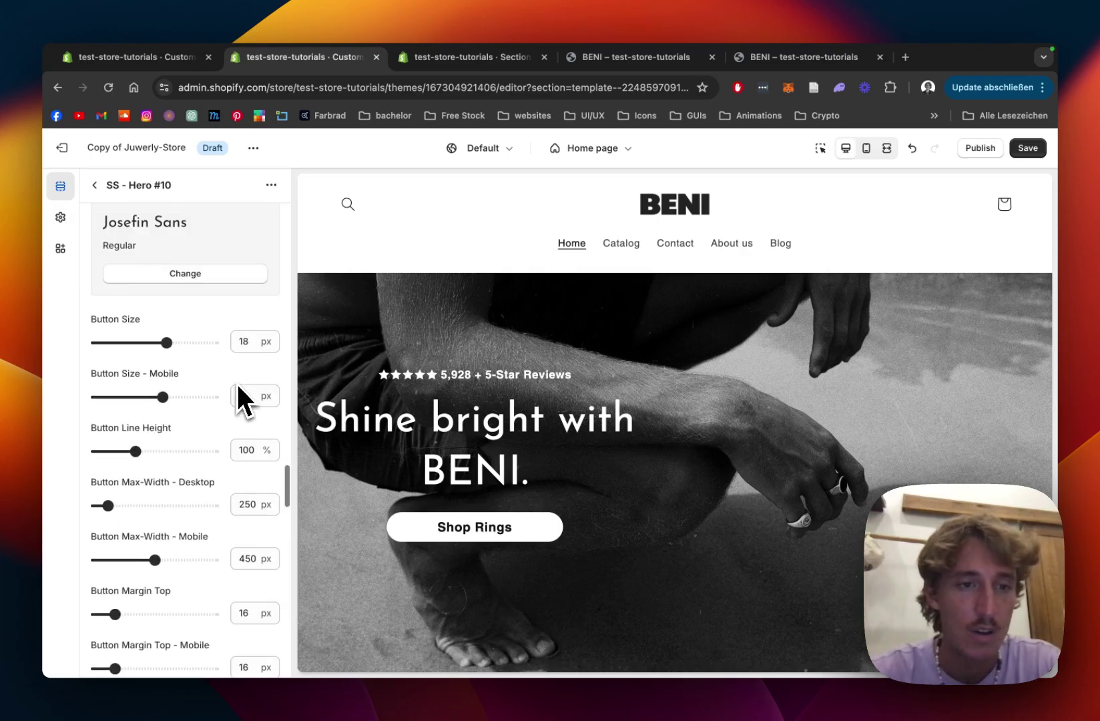
scroll(238, 399, "up", 10)
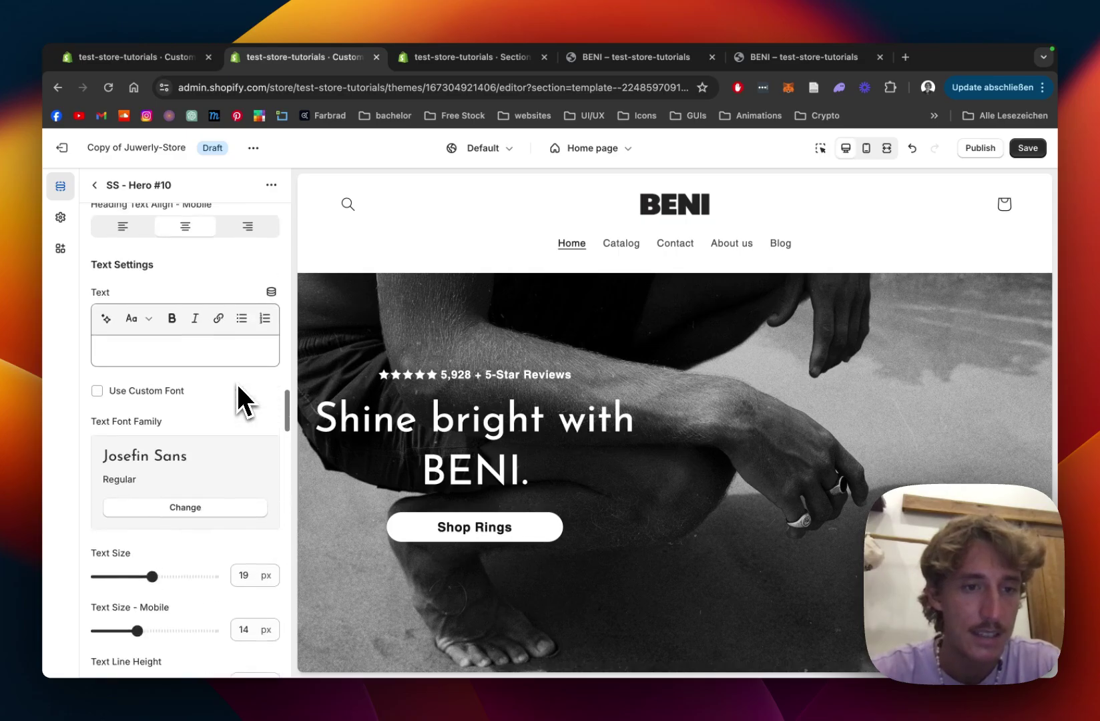
Step: Center the hero section's content horizontally on desktop
scroll(236, 382, "up", 10)
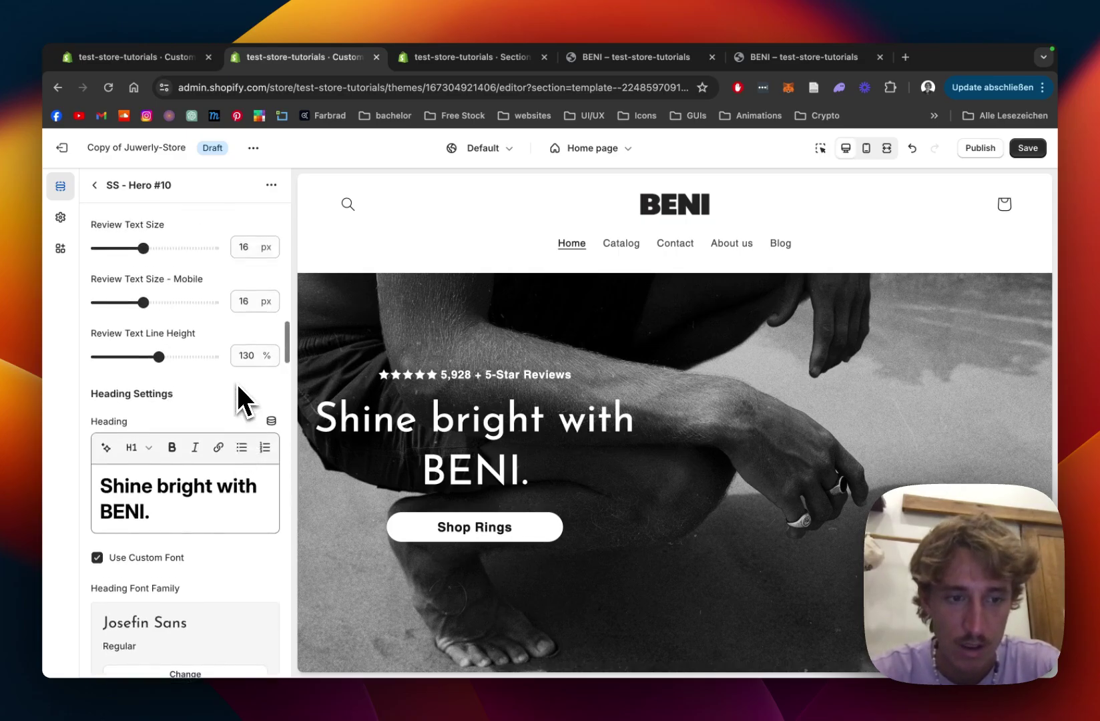
scroll(236, 381, "up", 10)
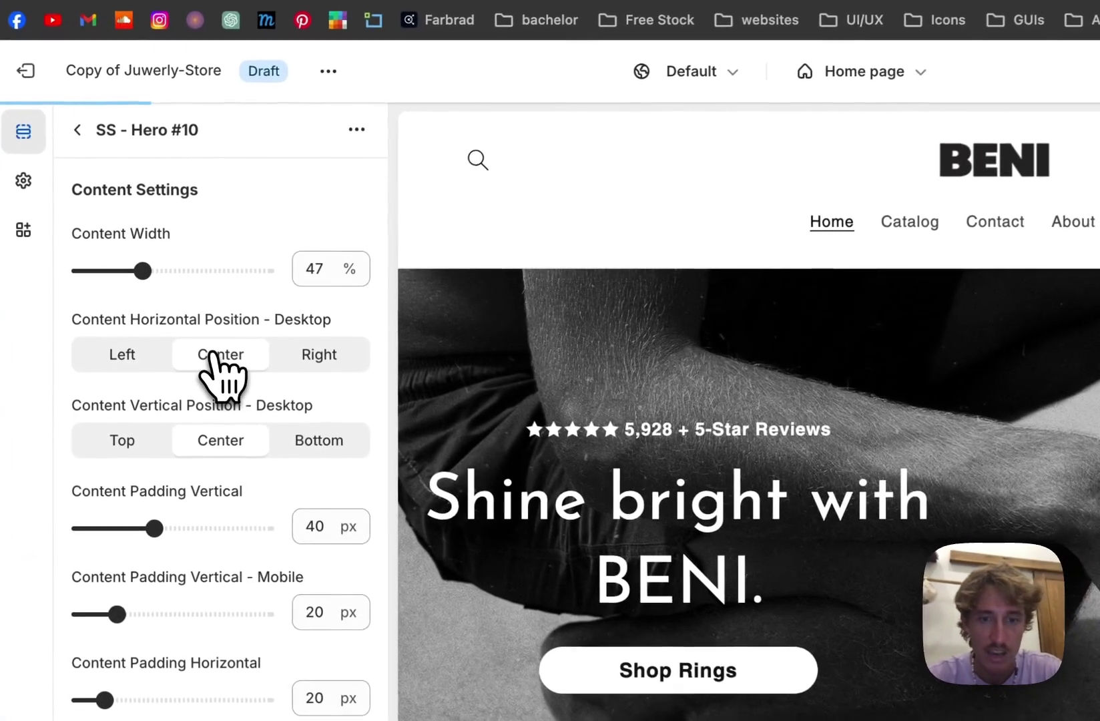
left_click(185, 327)
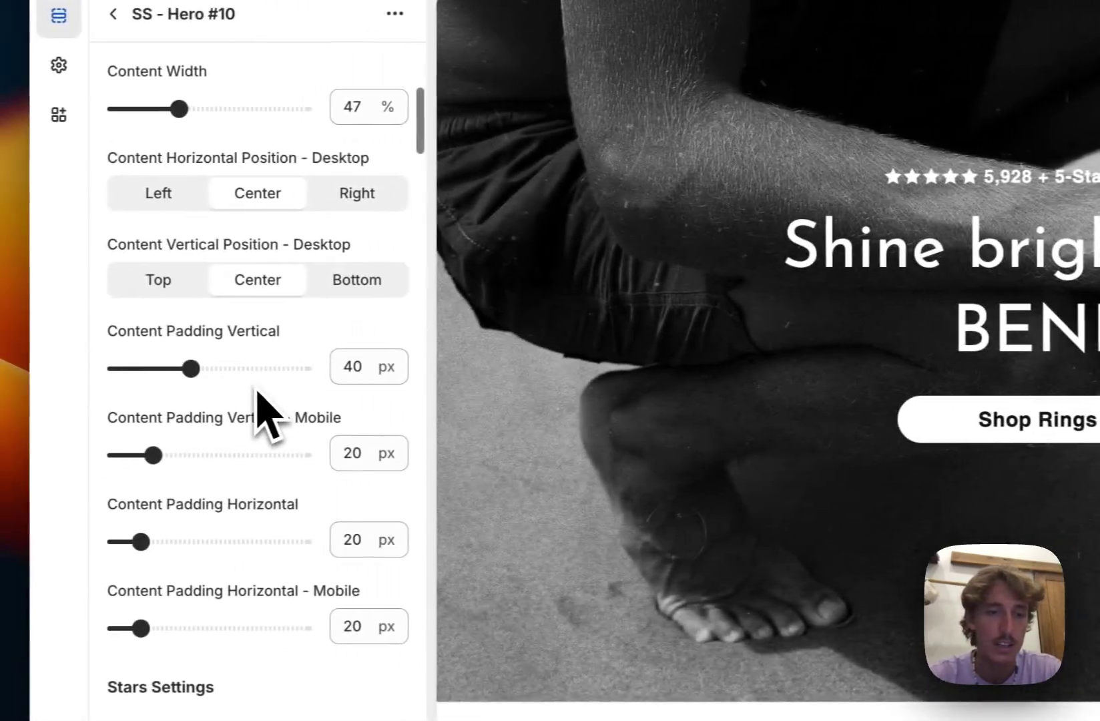
Step: Search the hero section's settings for "button" and enable the custom font for its button
scroll(301, 336, "down", 10)
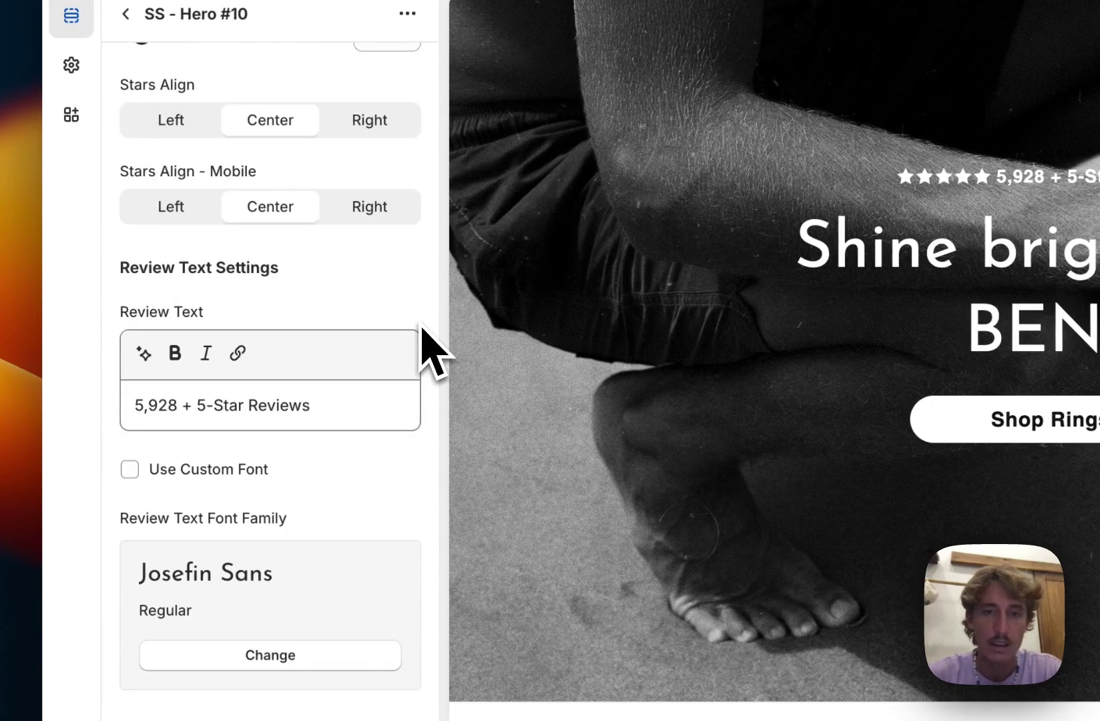
type("button")
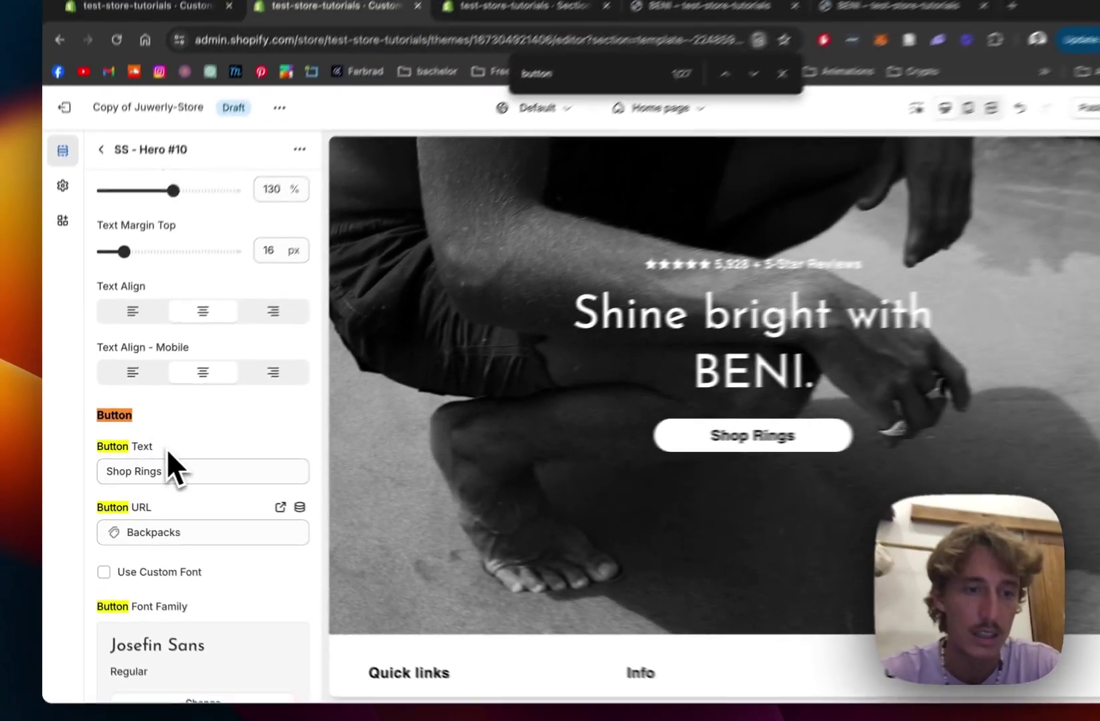
scroll(165, 448, "down", 3)
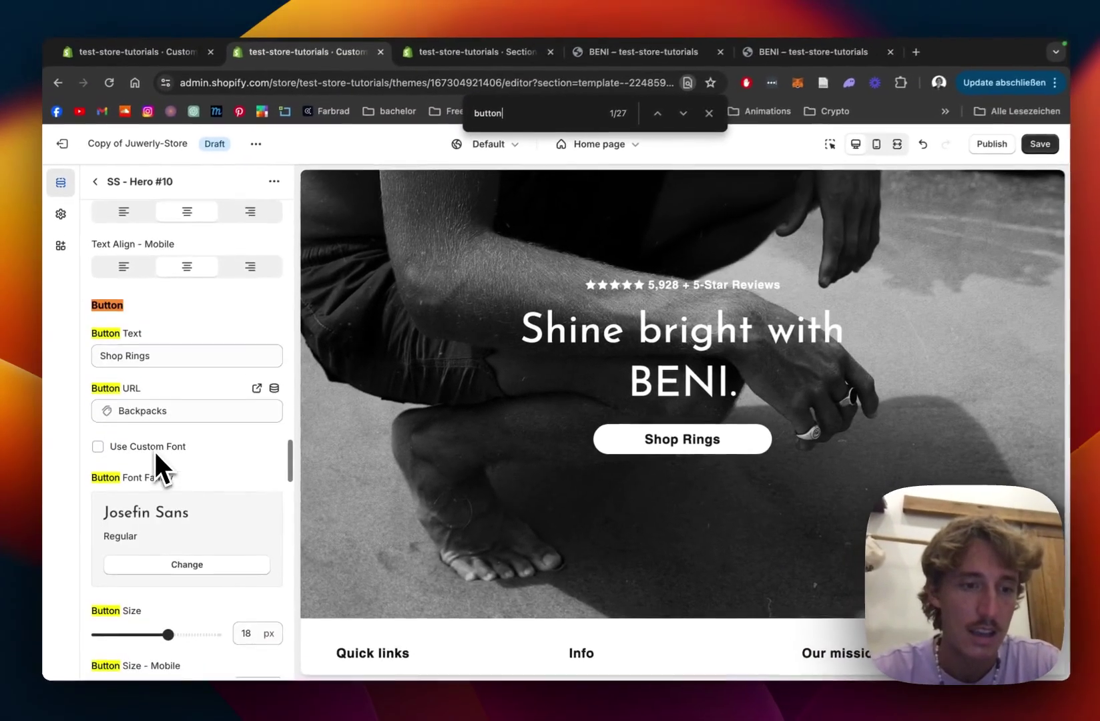
scroll(128, 613, "down", 2)
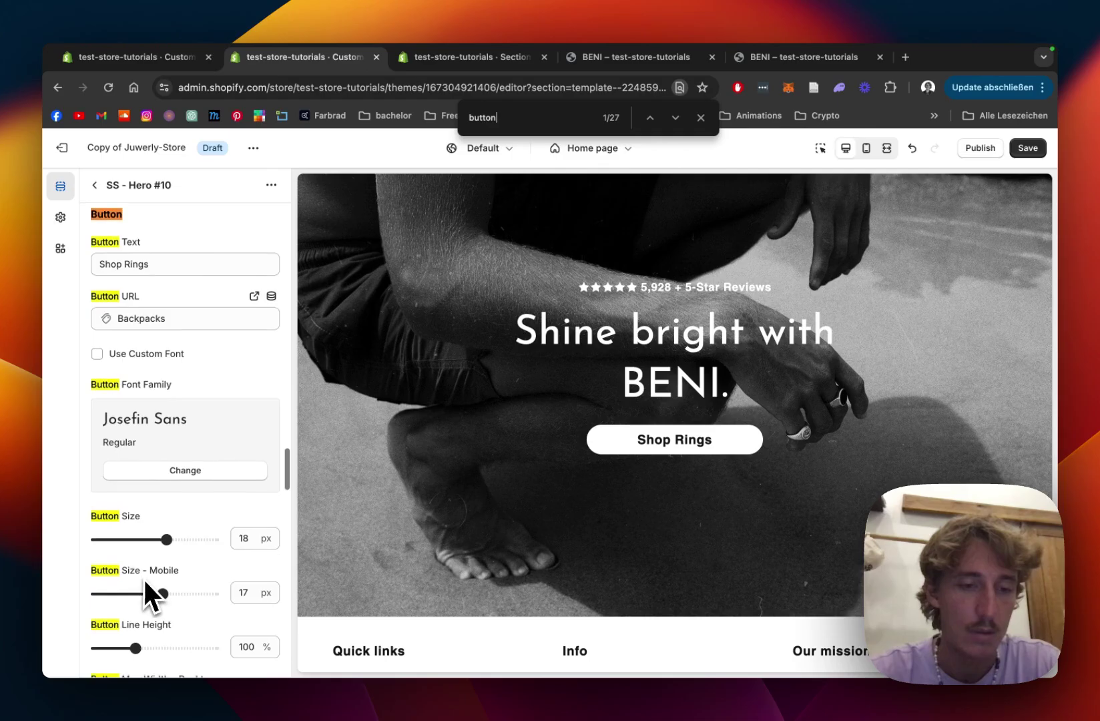
left_click(97, 353)
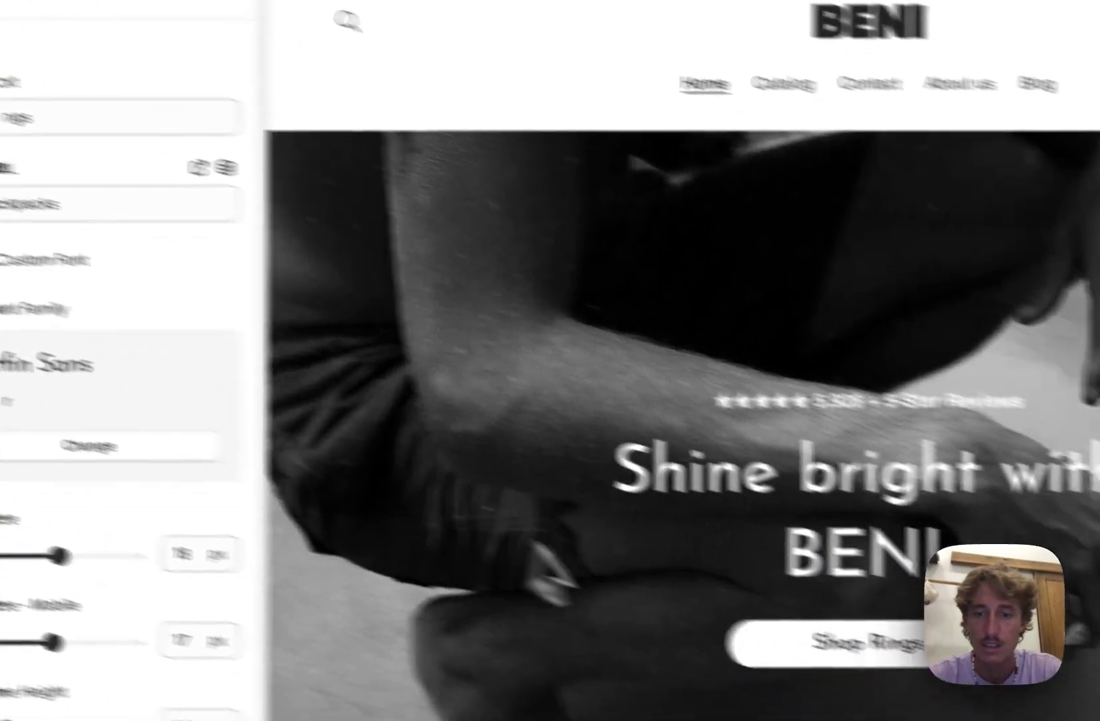
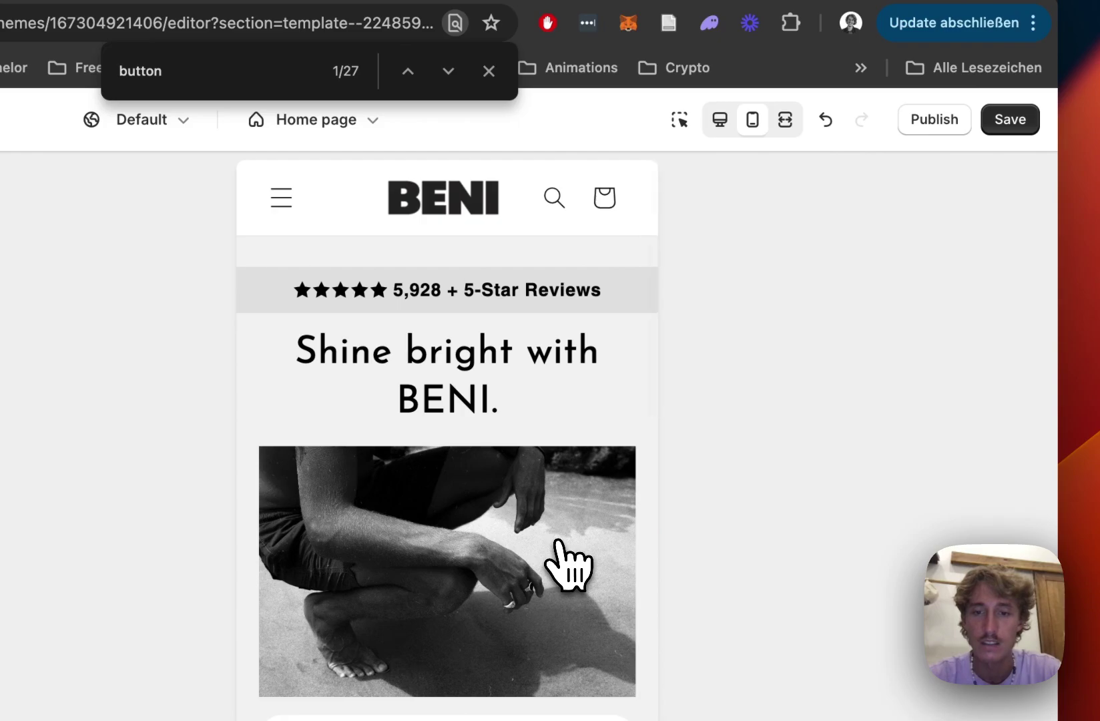
Step: Check the hero and slider sections in the mobile preview and return to the desktop preview
scroll(569, 567, "down", 5)
scroll(571, 566, "up", 5)
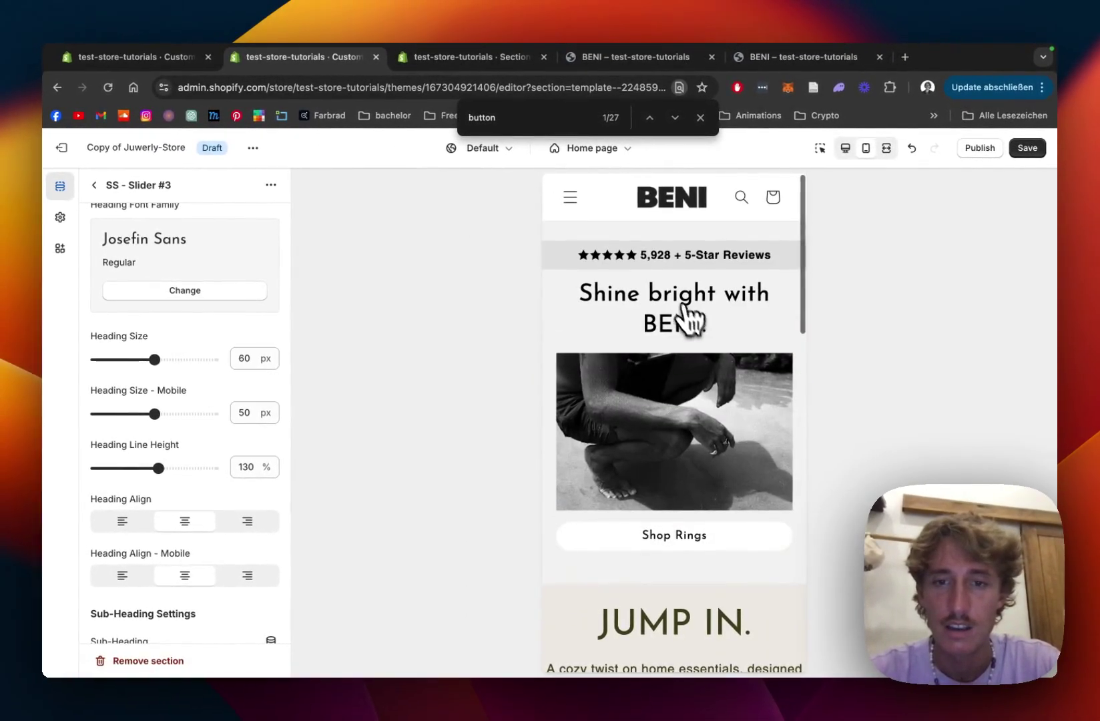
scroll(683, 467, "down", 3)
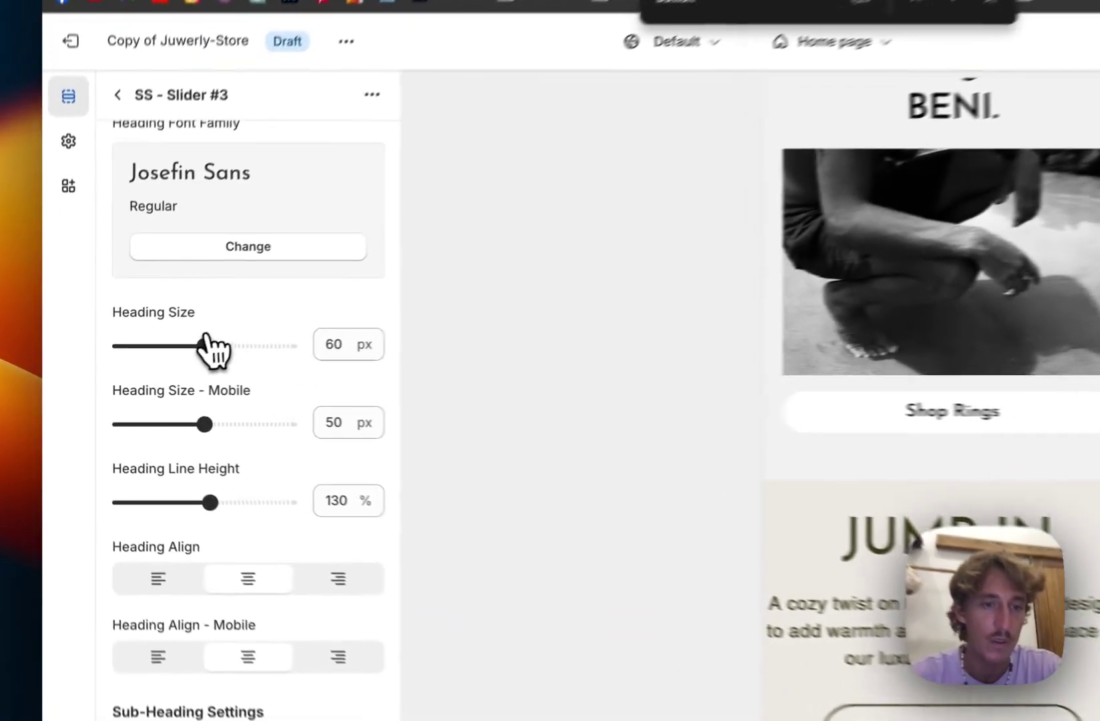
left_click_drag(155, 359, 202, 341)
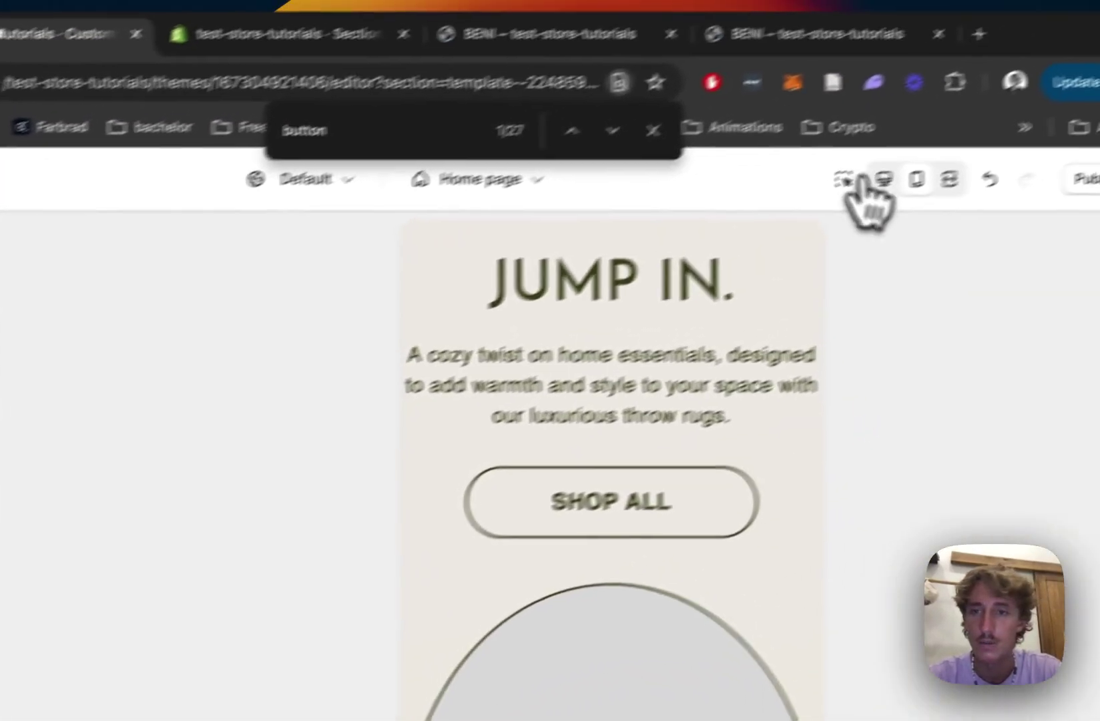
left_click(874, 183)
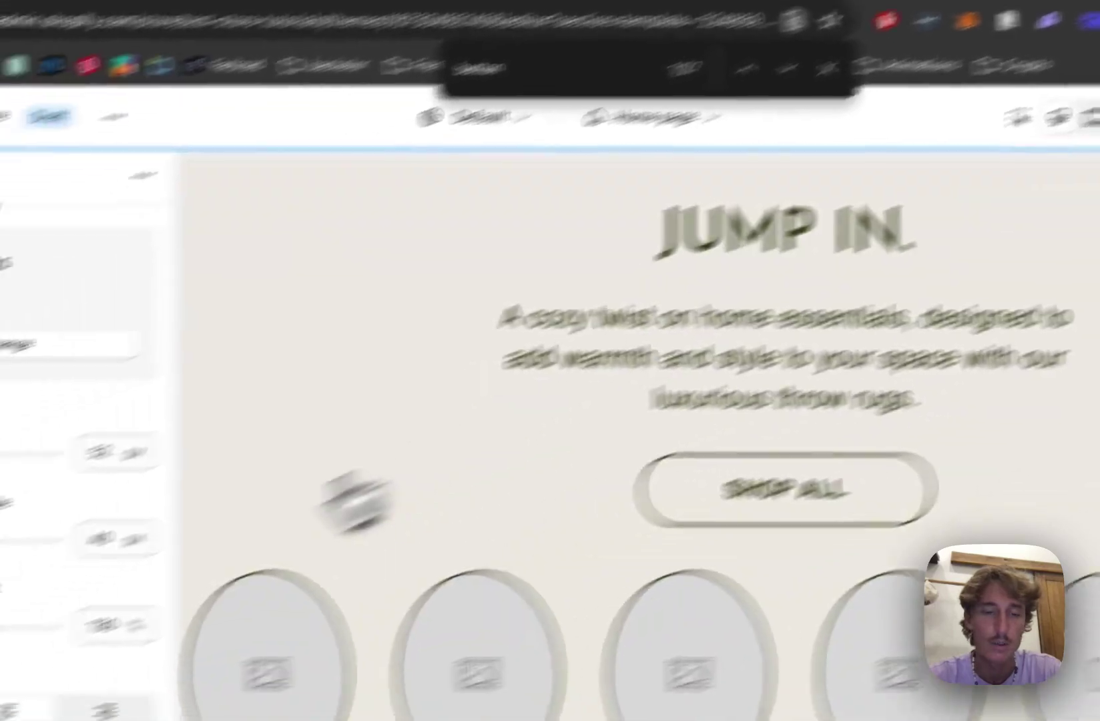
Step: Enable the custom font for the sub-heading of the SS - Slider #3 section
scroll(271, 362, "down", 2)
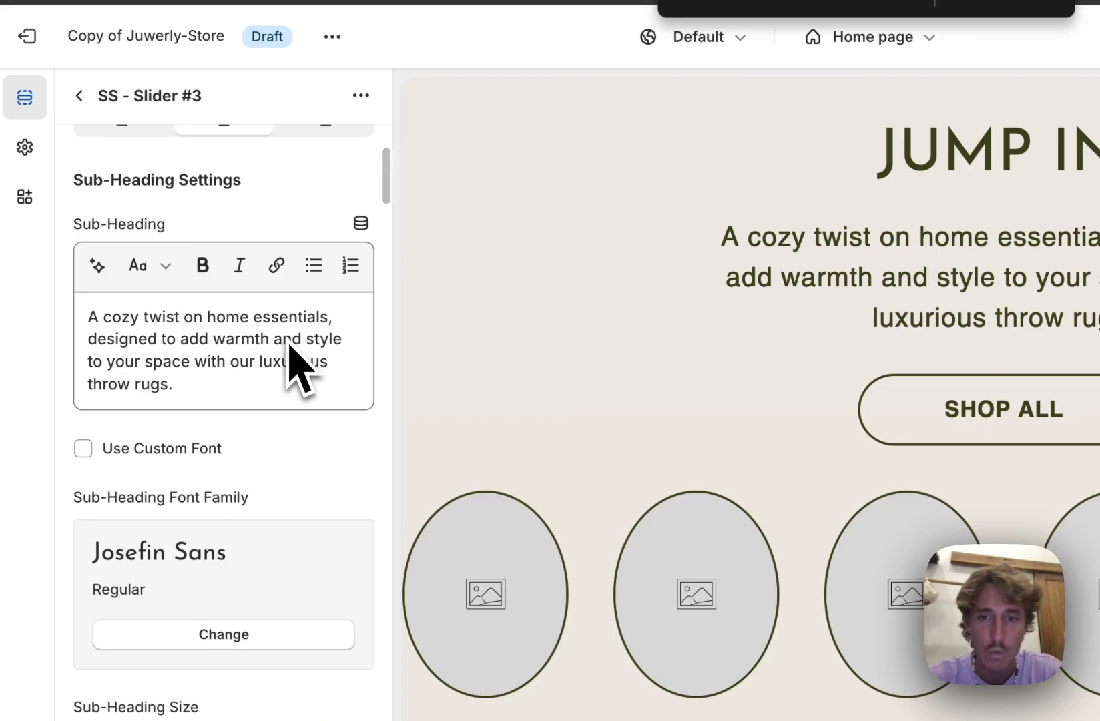
scroll(298, 370, "down", 1)
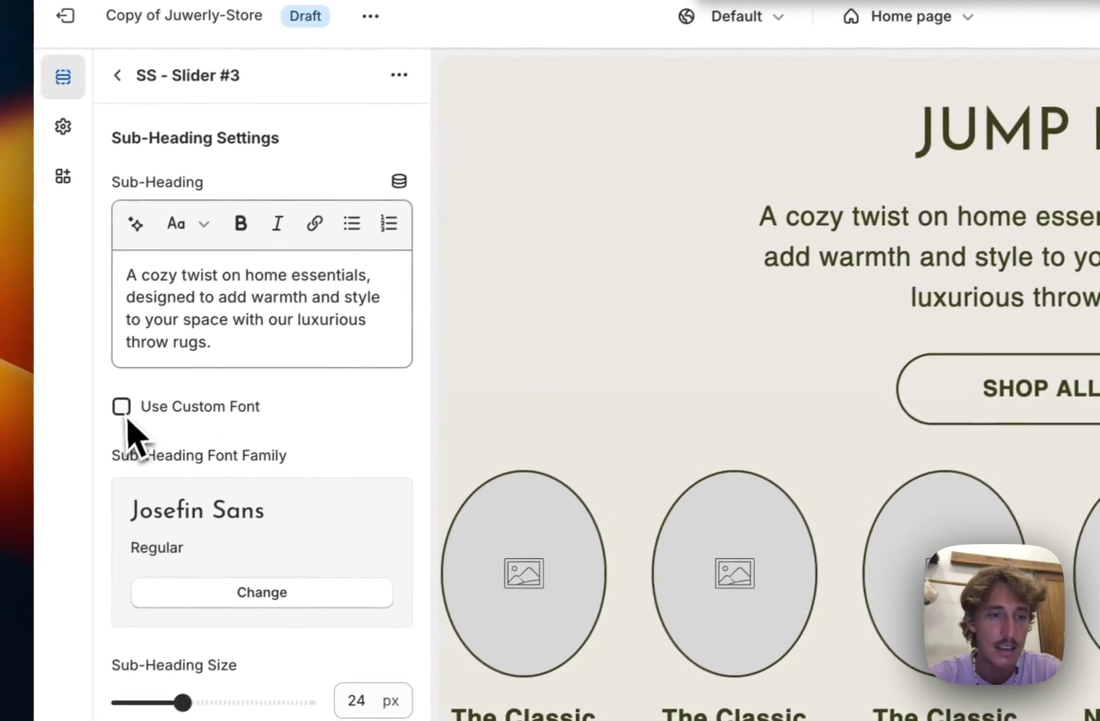
left_click(83, 428)
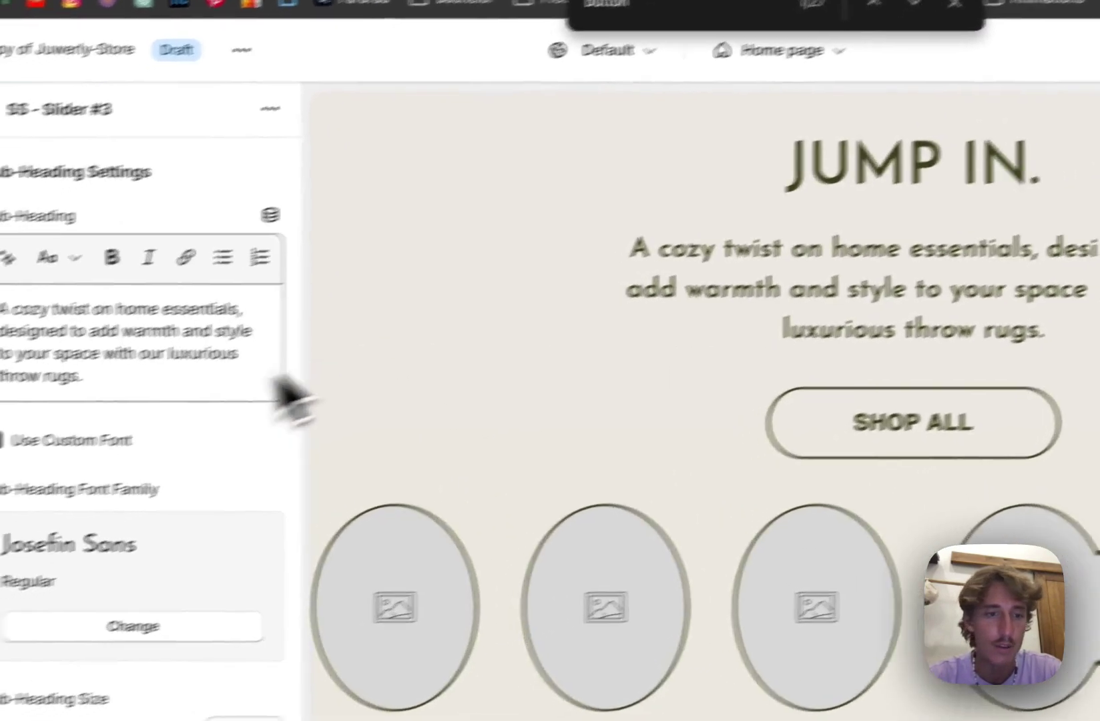
Step: Remove the NTL Hoodie, 5 Hat and Logo Tee slides from SS - Slider #3 and add jewelry images to the remaining slides
scroll(106, 425, "down", 5)
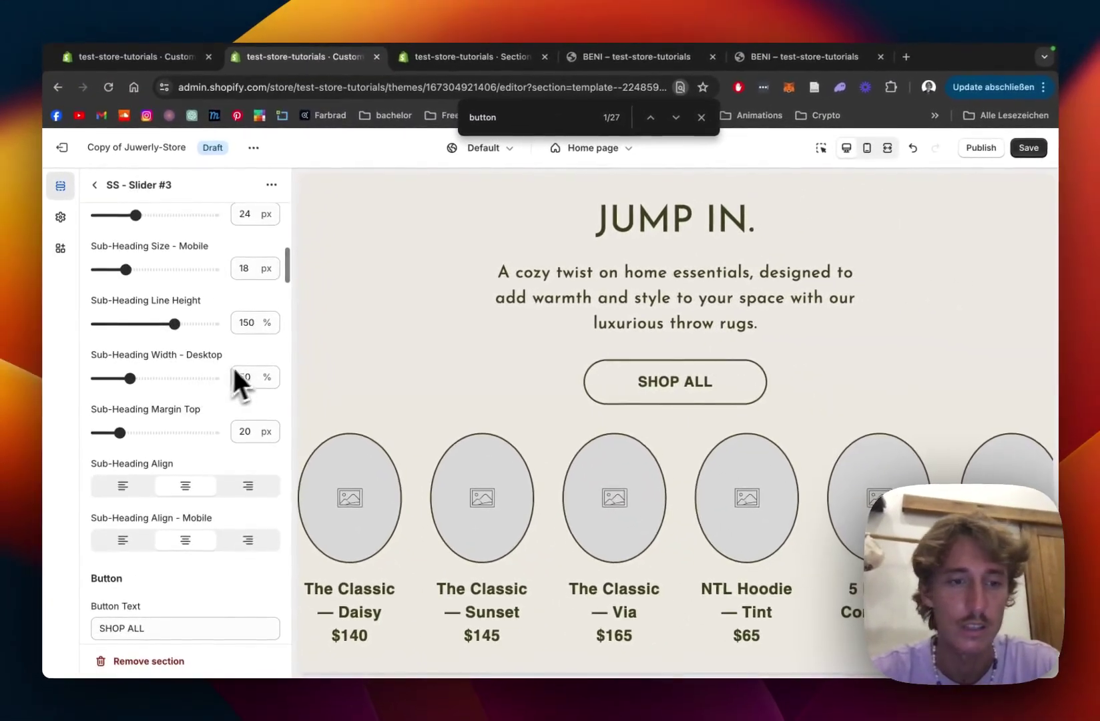
scroll(248, 361, "down", 10)
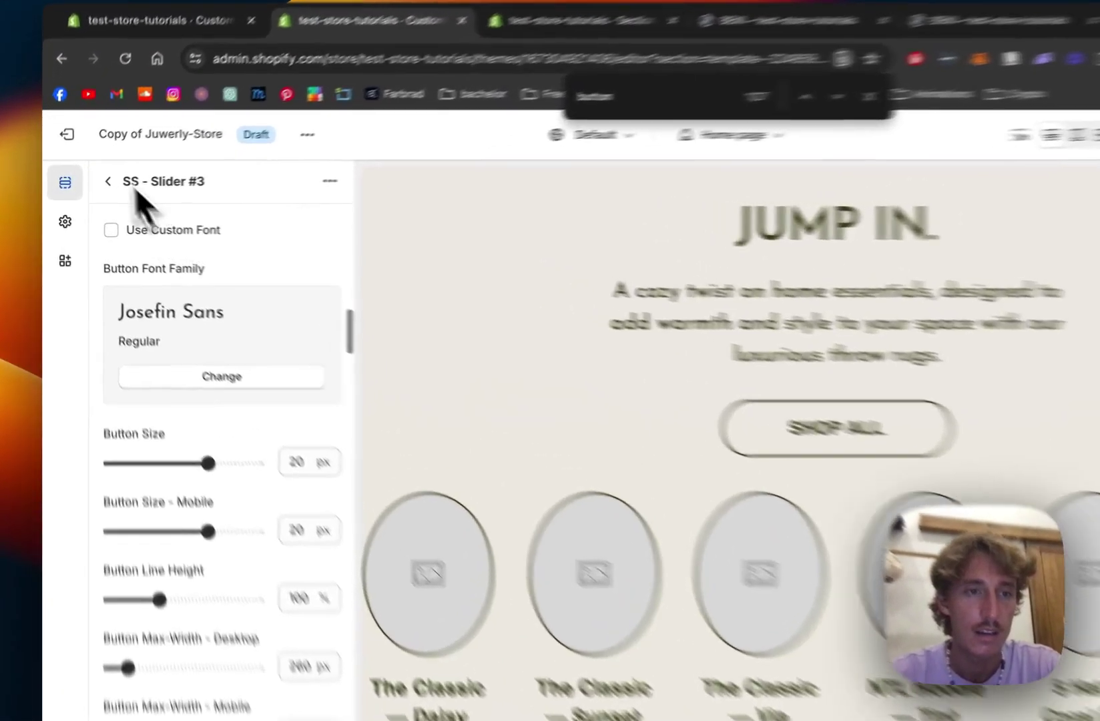
left_click(96, 186)
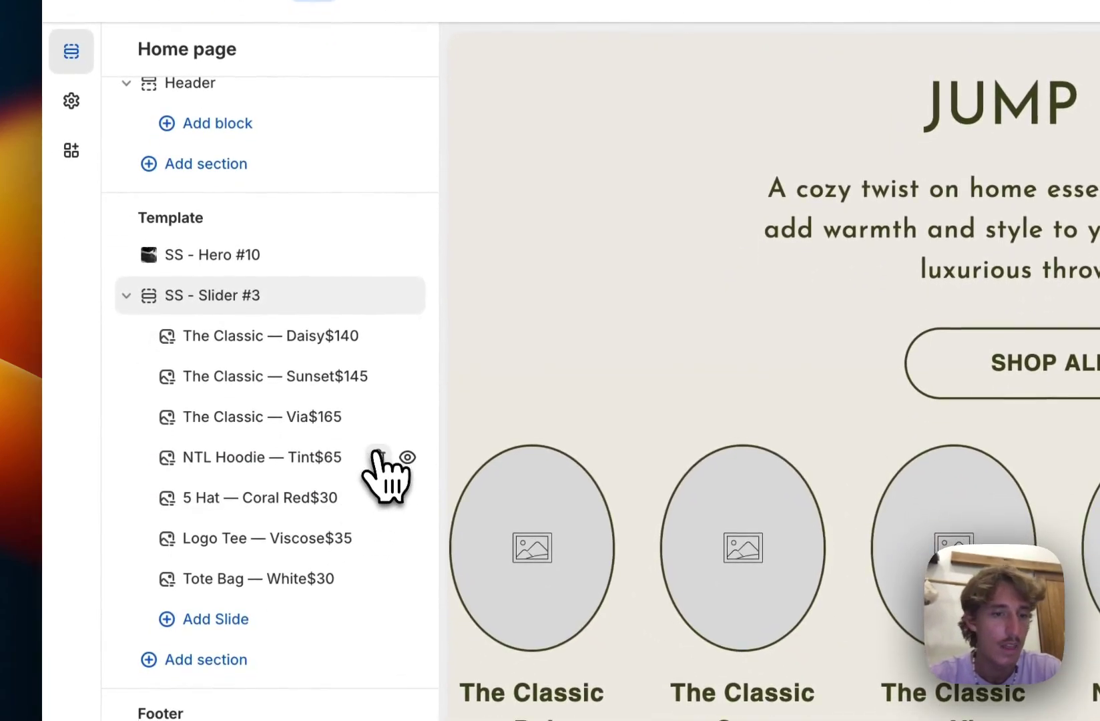
left_click(377, 497)
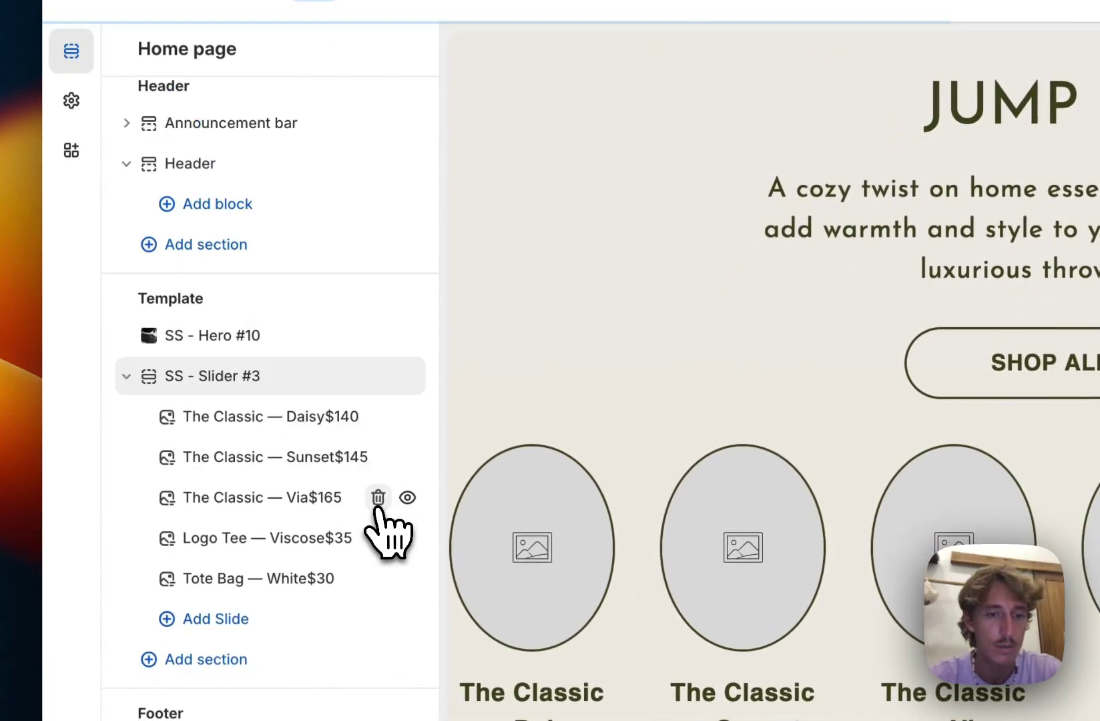
left_click(378, 538)
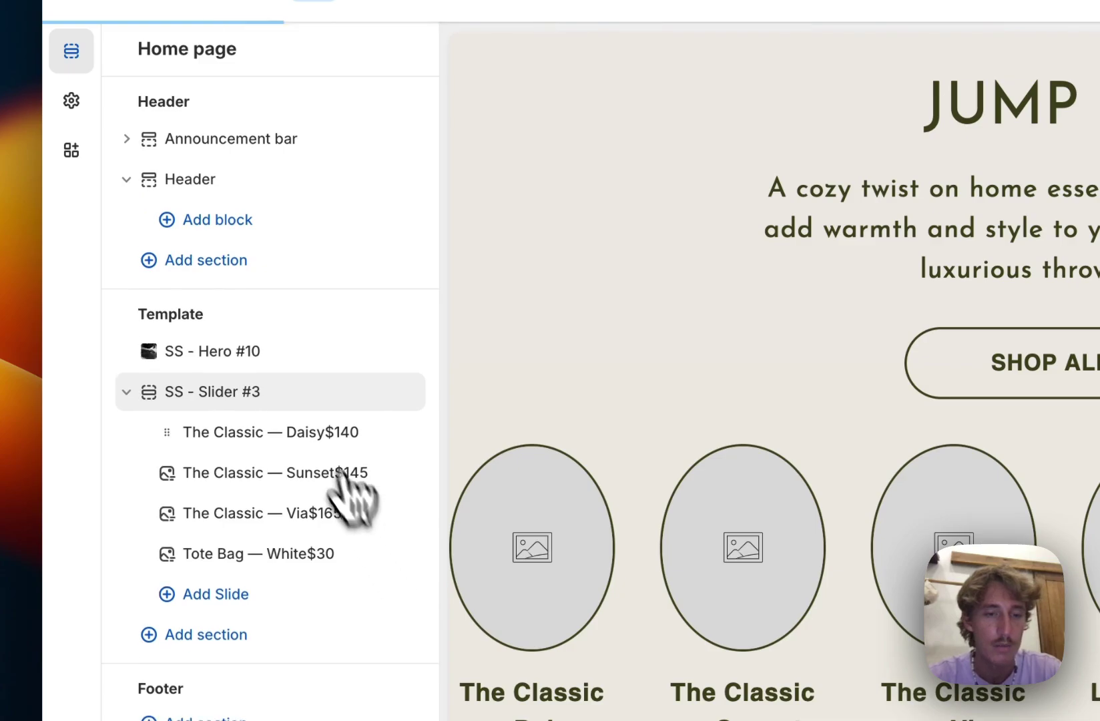
left_click(301, 435)
left_click(279, 175)
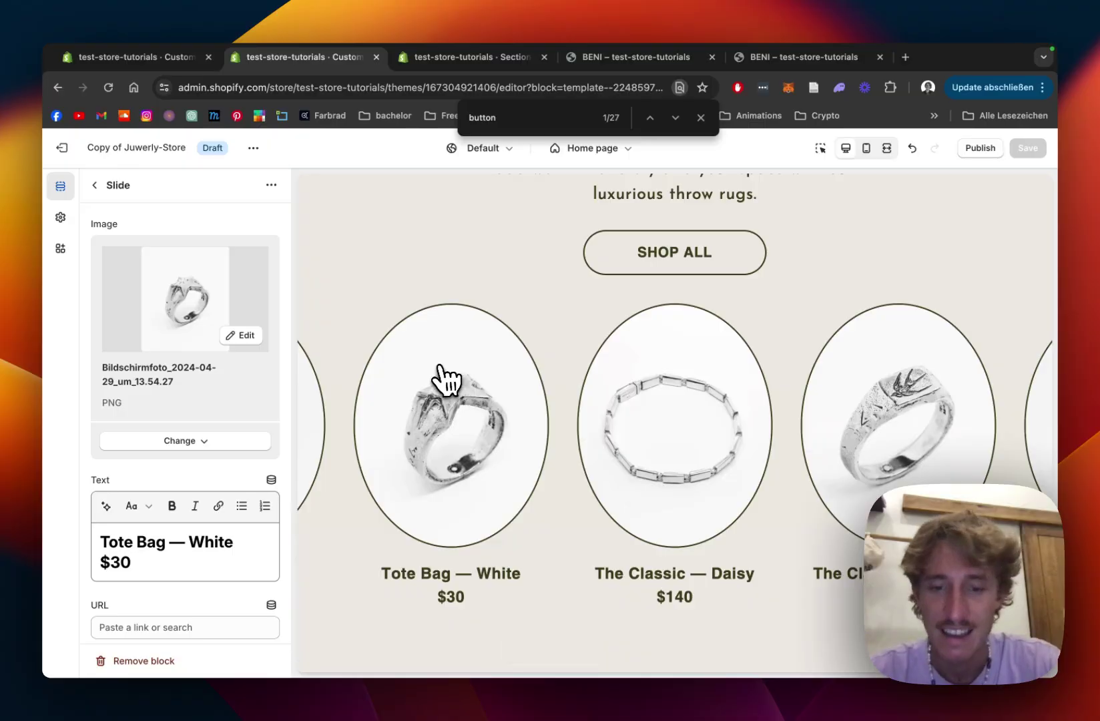
Step: Examine the slider's jewelry images, captions and heading area in the desktop preview, and try swiping through the slides
scroll(444, 380, "down", 1)
scroll(706, 419, "up", 2)
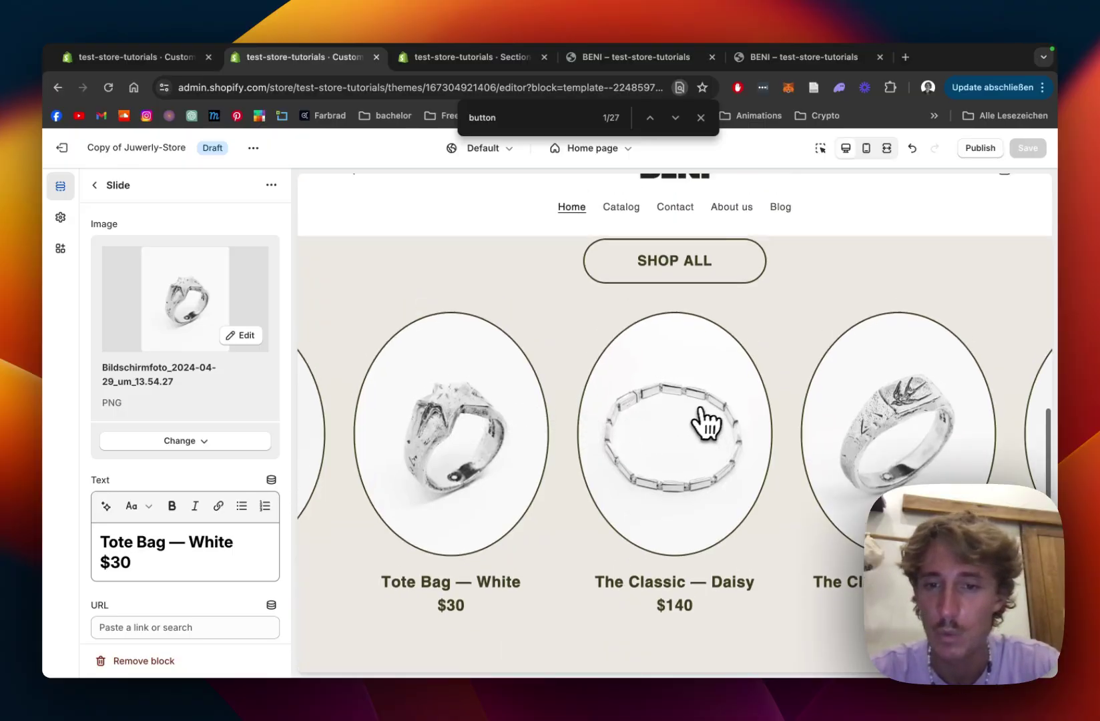
left_click_drag(707, 420, 546, 424)
left_click_drag(489, 382, 688, 417)
scroll(717, 419, "down", 1)
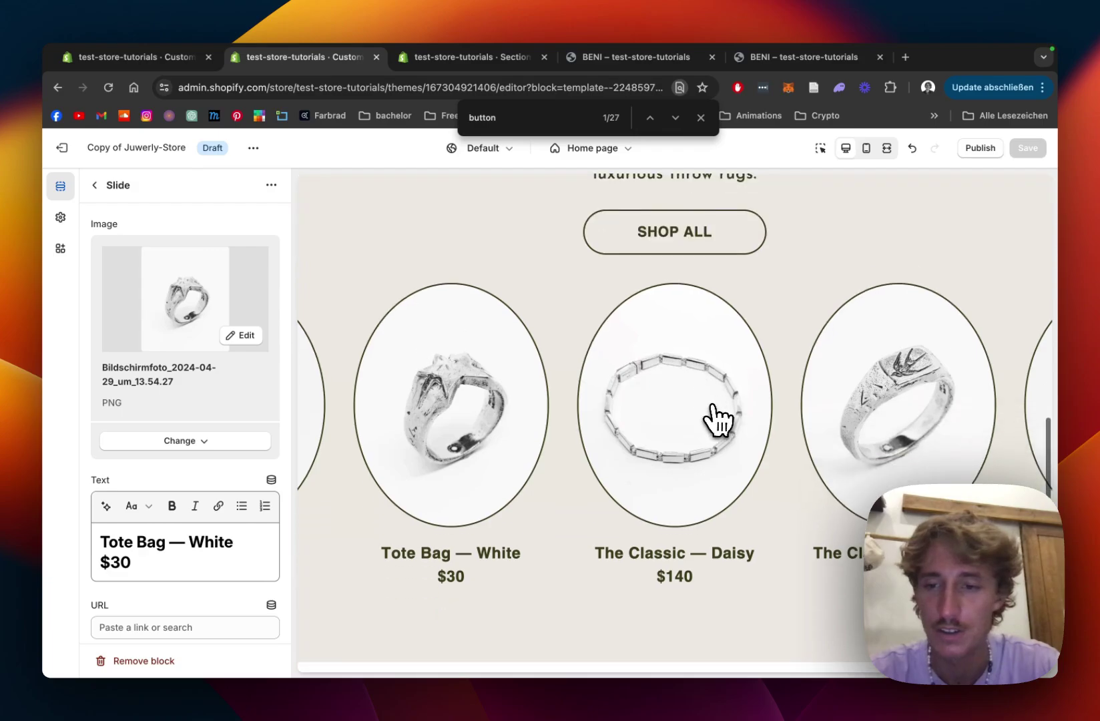
scroll(894, 410, "up", 1)
scroll(499, 426, "up", 3)
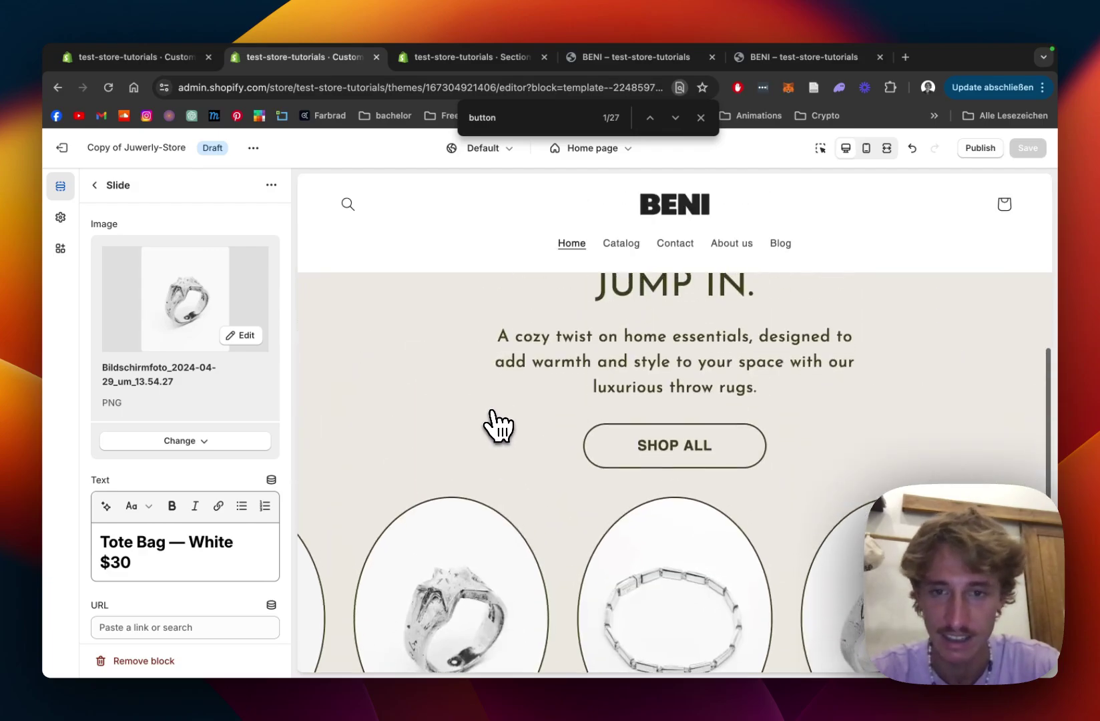
scroll(498, 425, "down", 3)
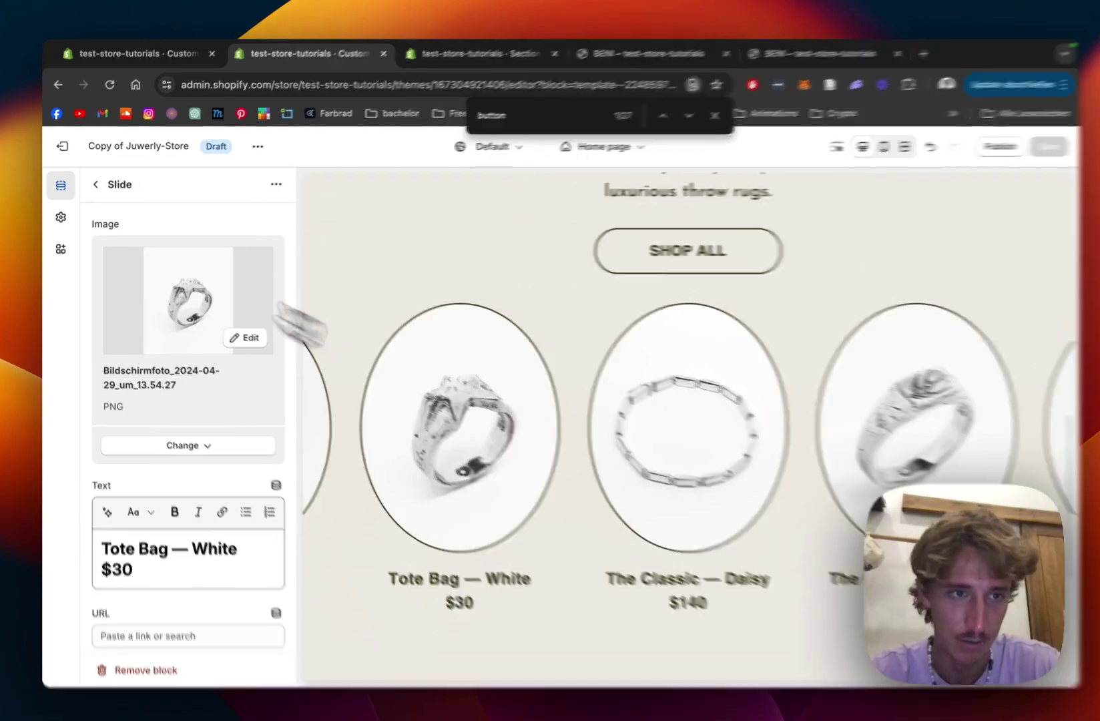
Step: Enable the custom font in the Text Settings of SS - Slider #3 for the slide captions
left_click(96, 184)
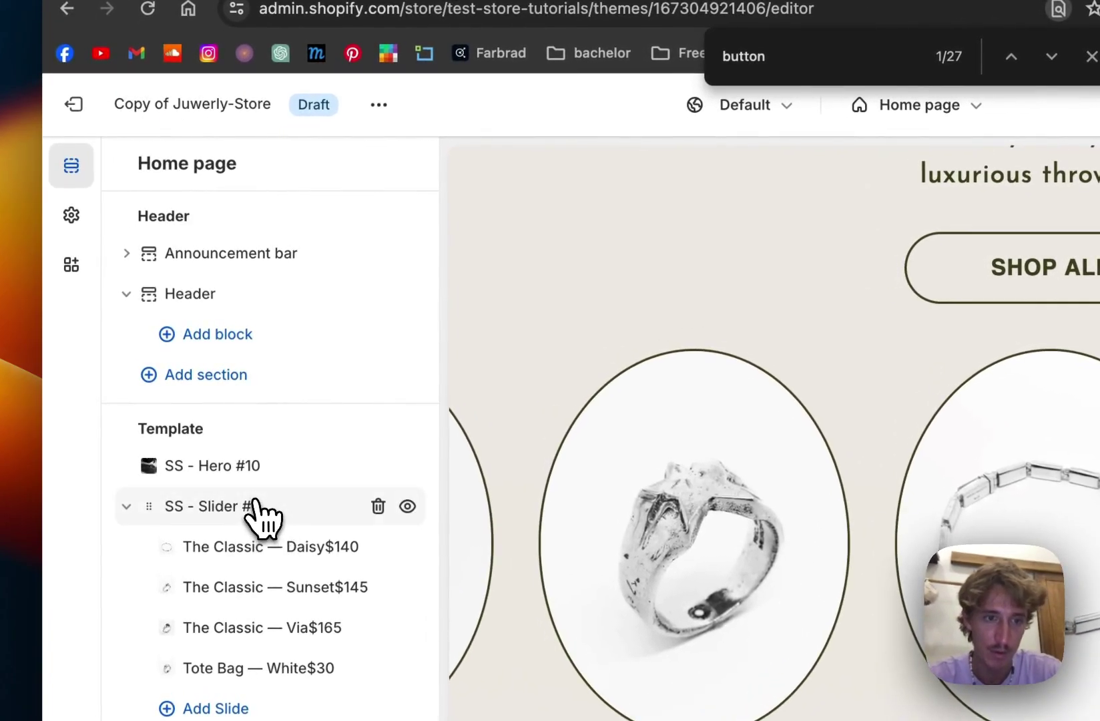
left_click(264, 517)
scroll(278, 484, "down", 15)
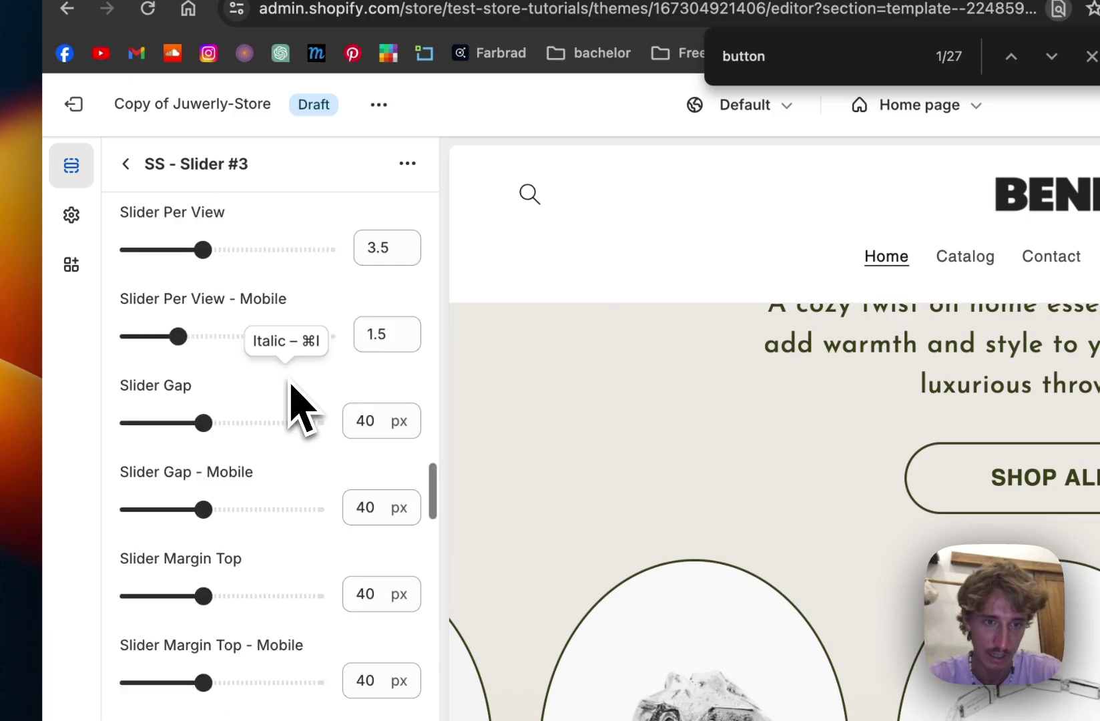
scroll(296, 403, "down", 10)
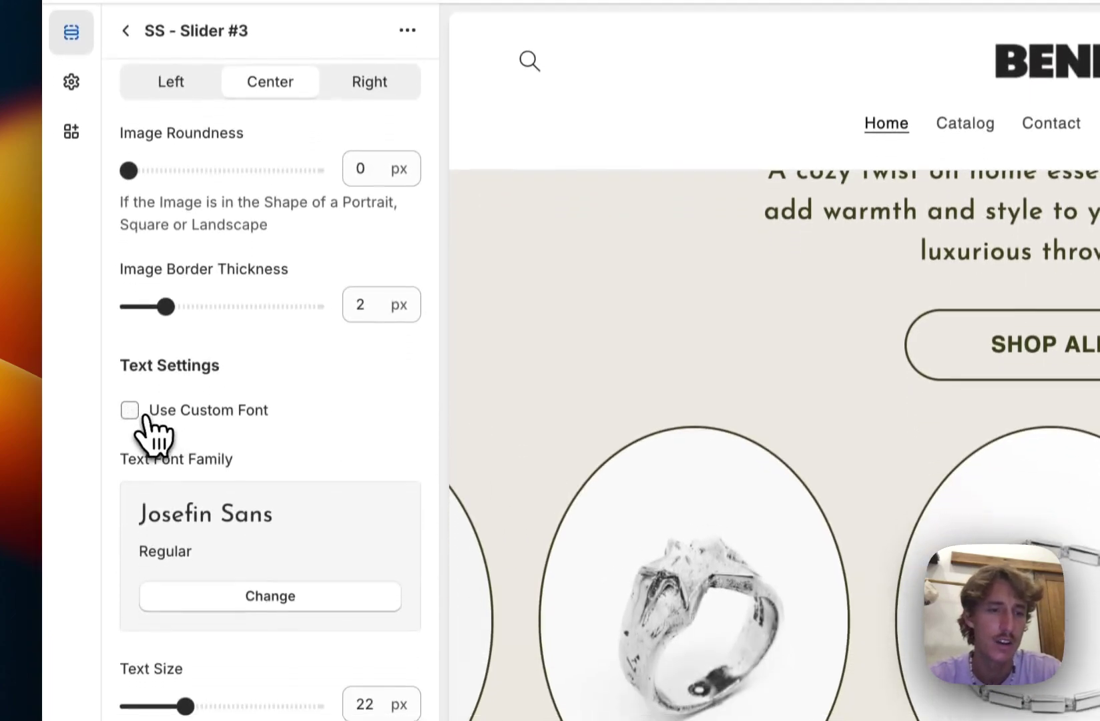
left_click(132, 544)
Step: Find the slider's button settings by searching for "button", enable the button's custom font, and check it in the preview
scroll(140, 548, "up", 3)
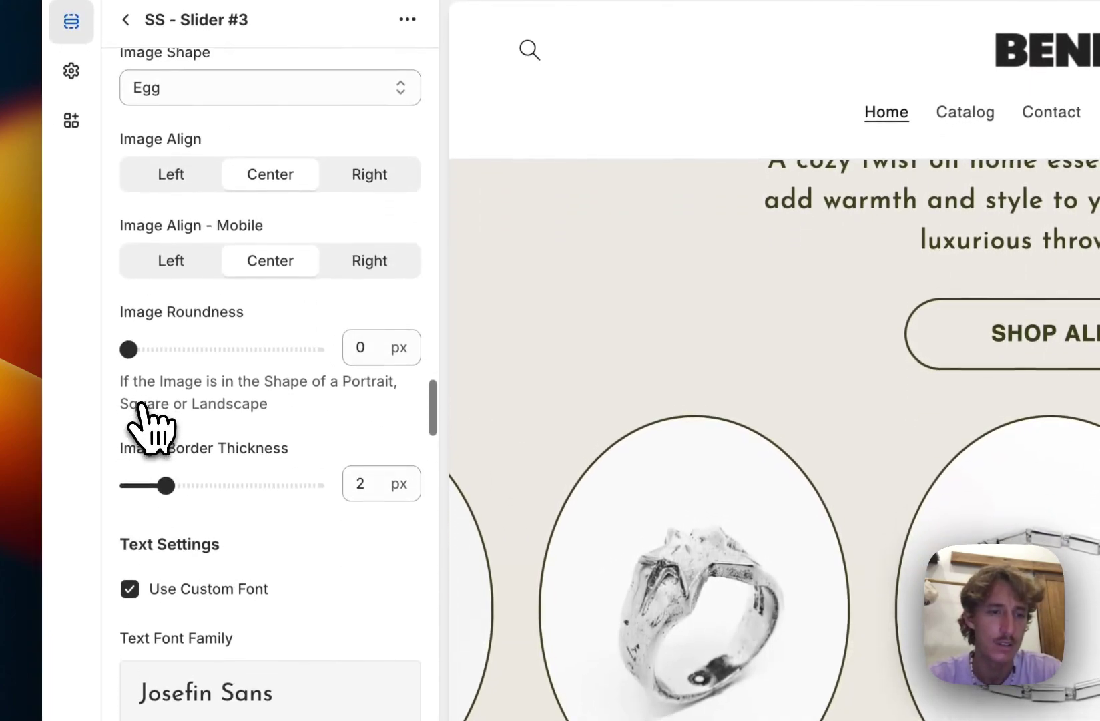
scroll(143, 420, "down", 20)
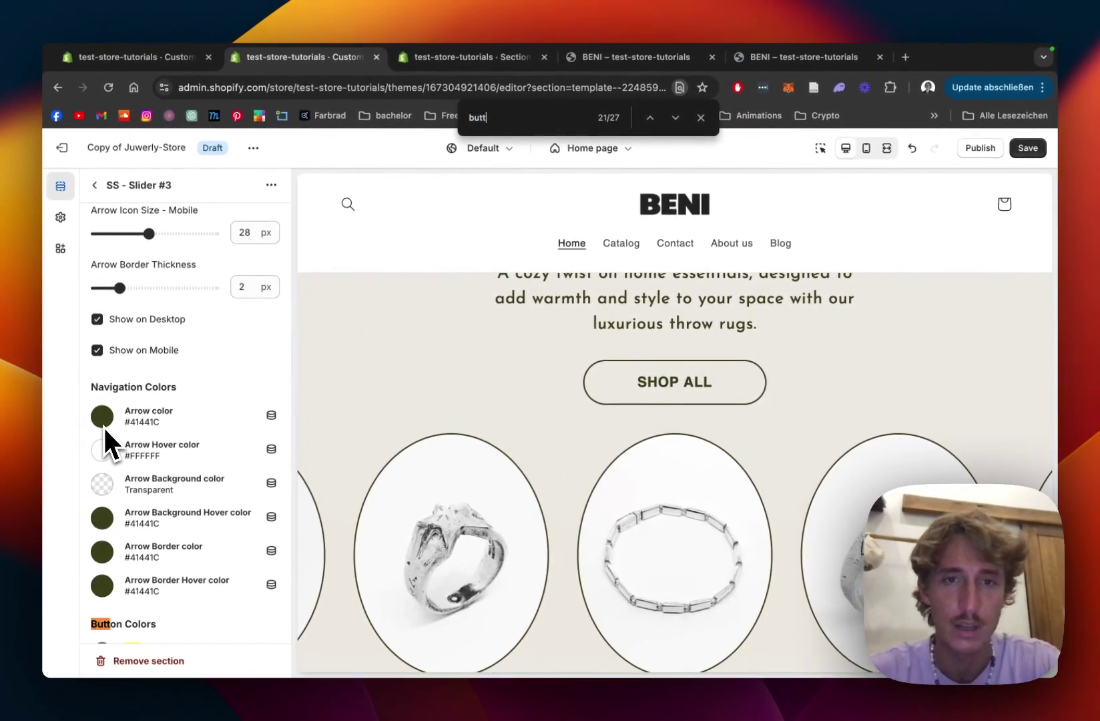
key("BackSpace")
type("n")
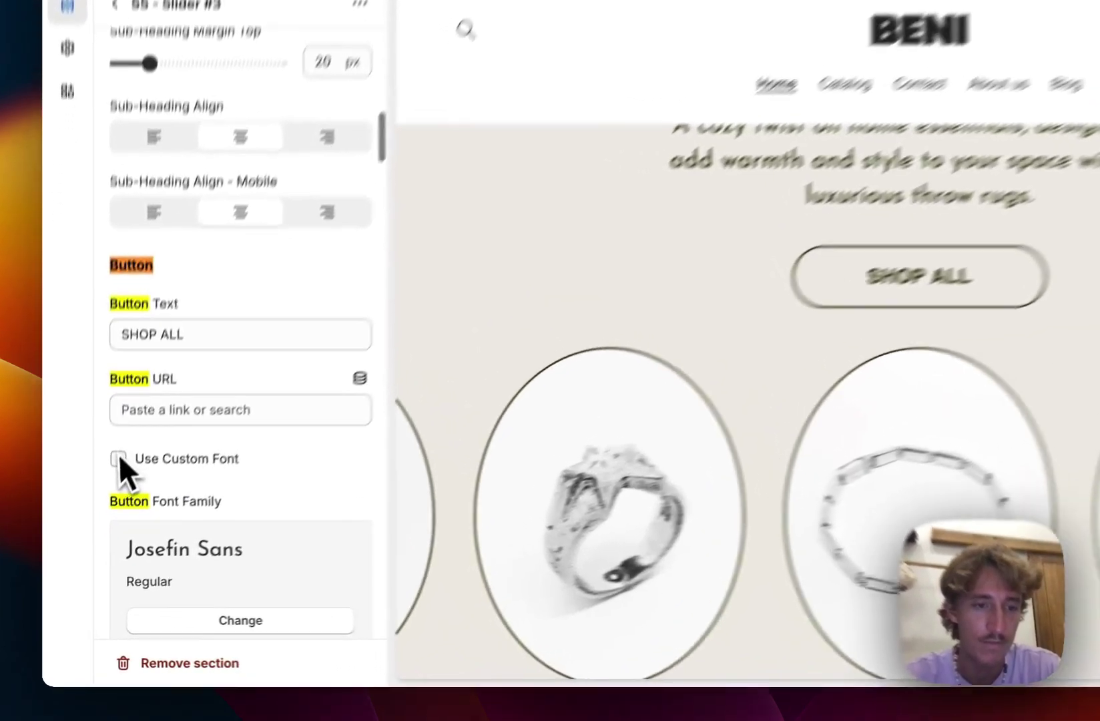
left_click(97, 515)
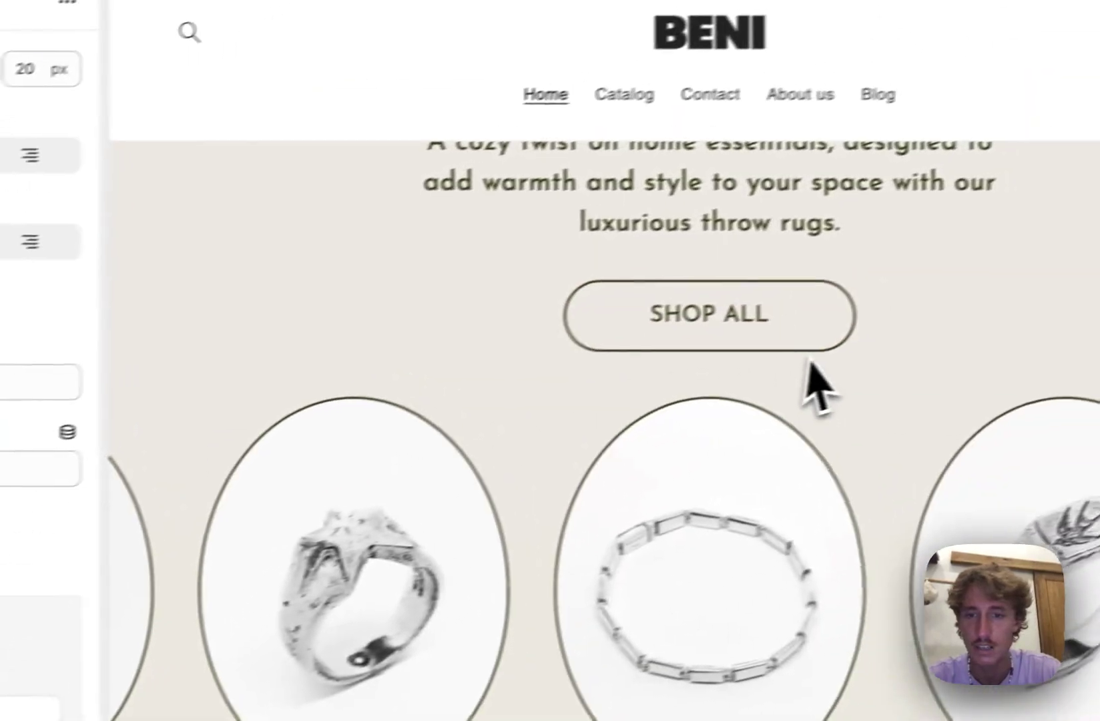
scroll(458, 428, "up", 5)
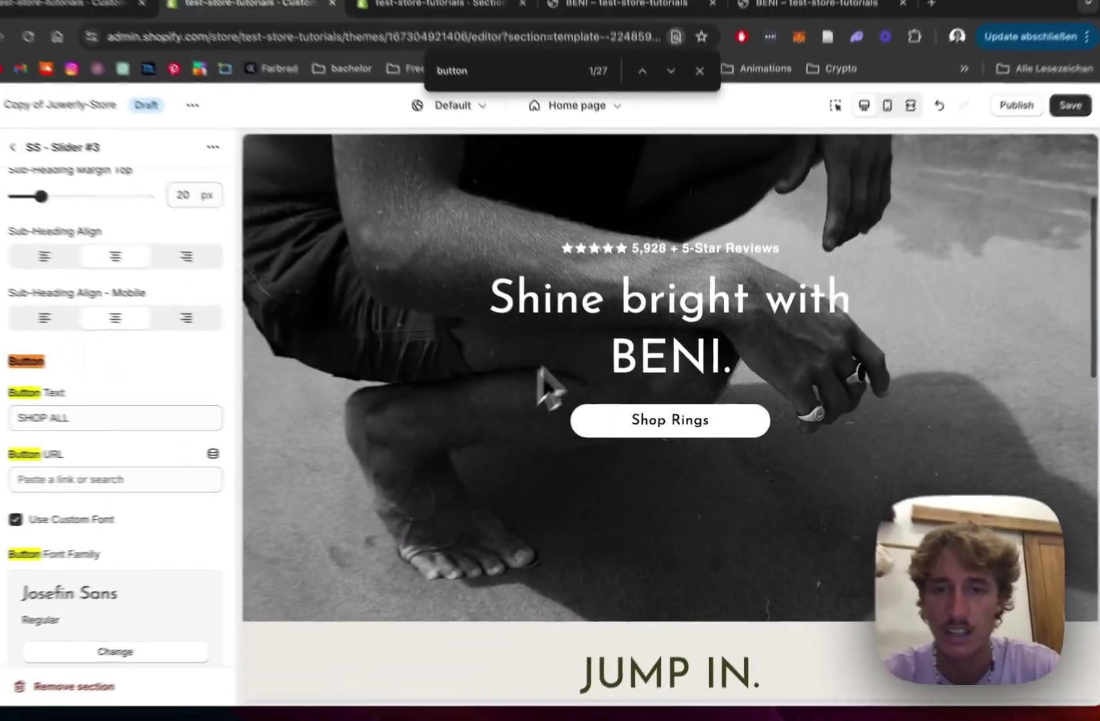
scroll(623, 291, "down", 5)
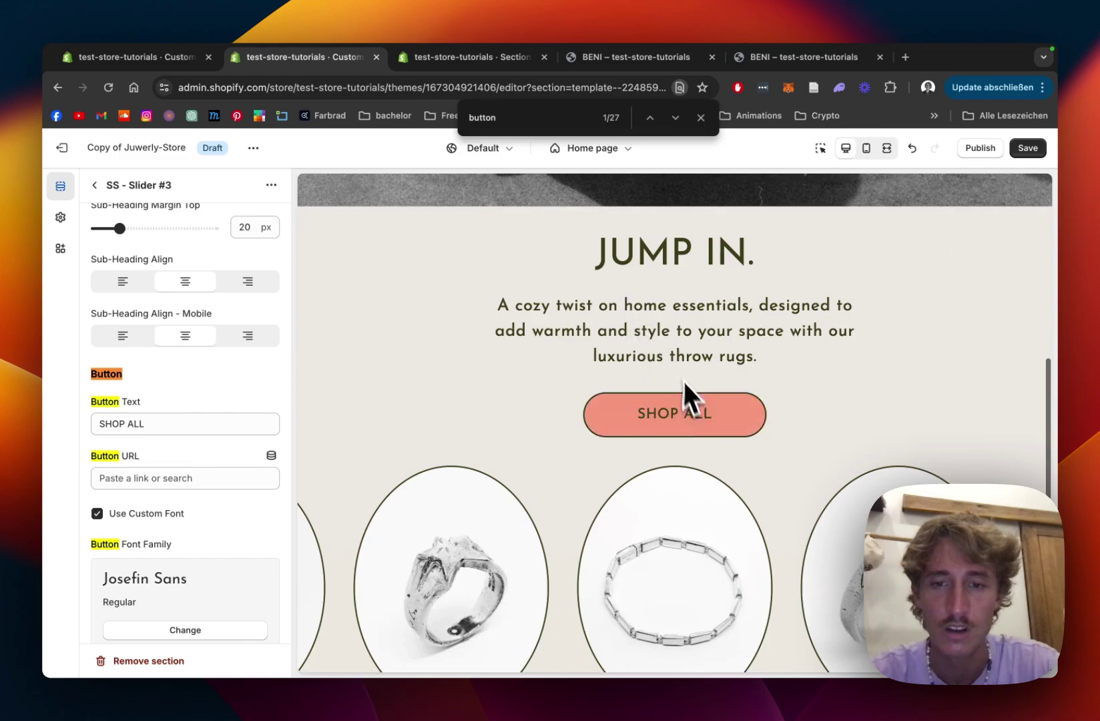
Step: Recolor the arrows, button text and borders, slide text and headings of SS - Slider #3 to #121212, and set the button backgrounds to #FFFFFF
scroll(365, 316, "down", 3)
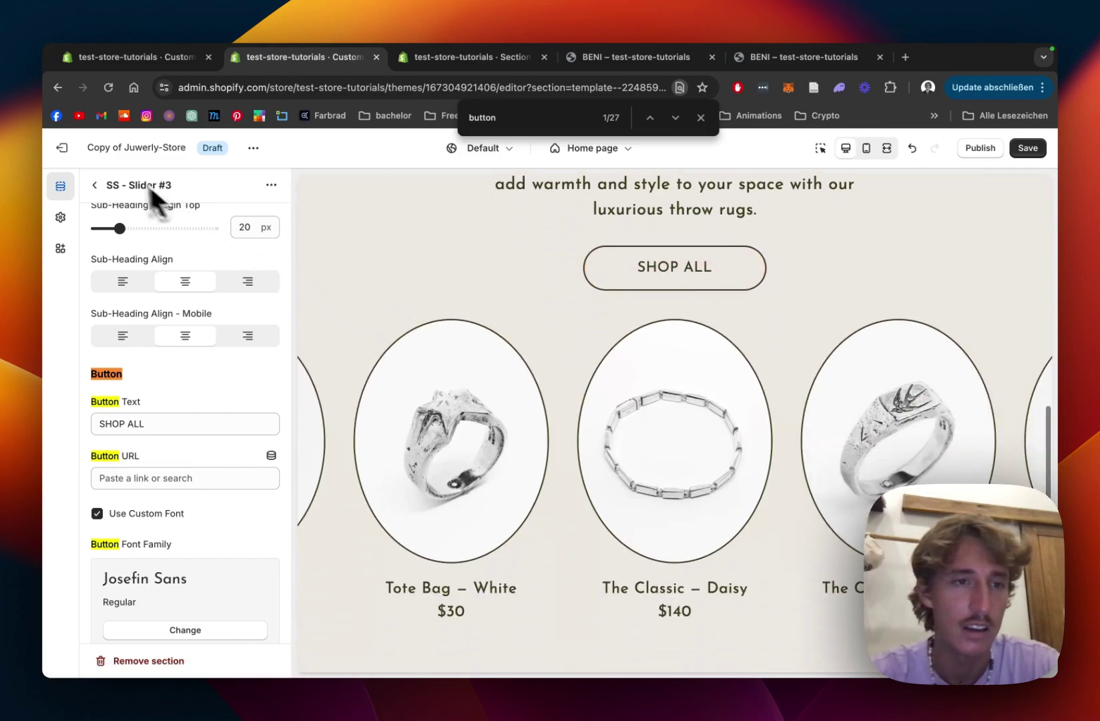
left_click(95, 185)
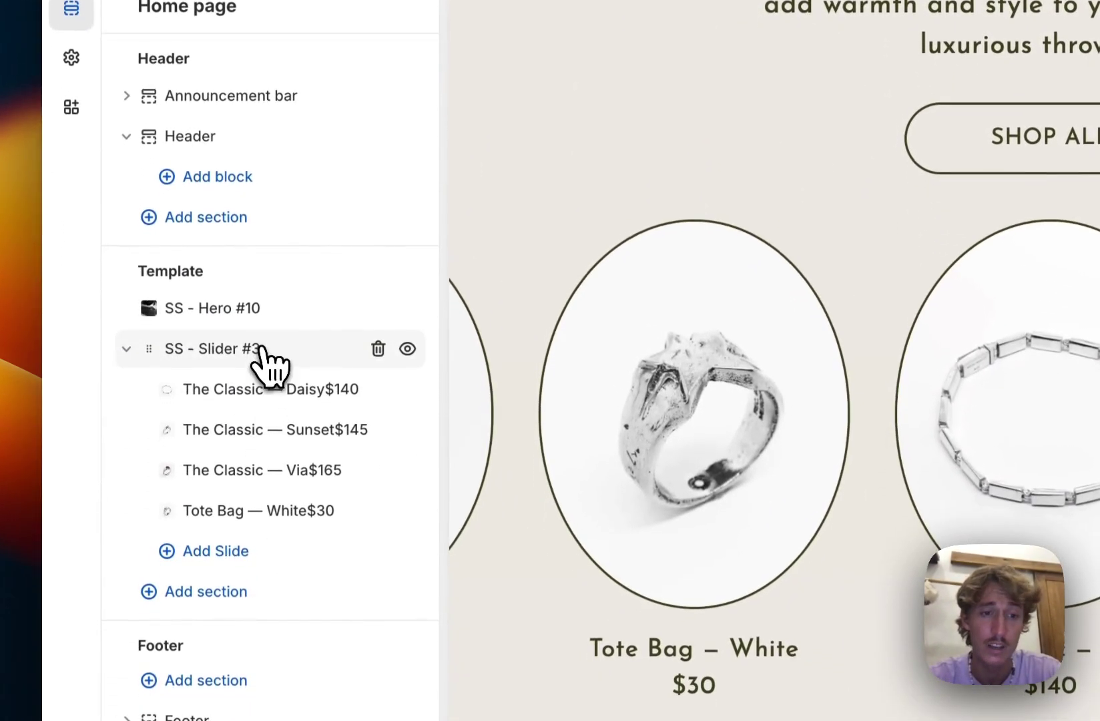
left_click(236, 532)
scroll(304, 273, "down", 10)
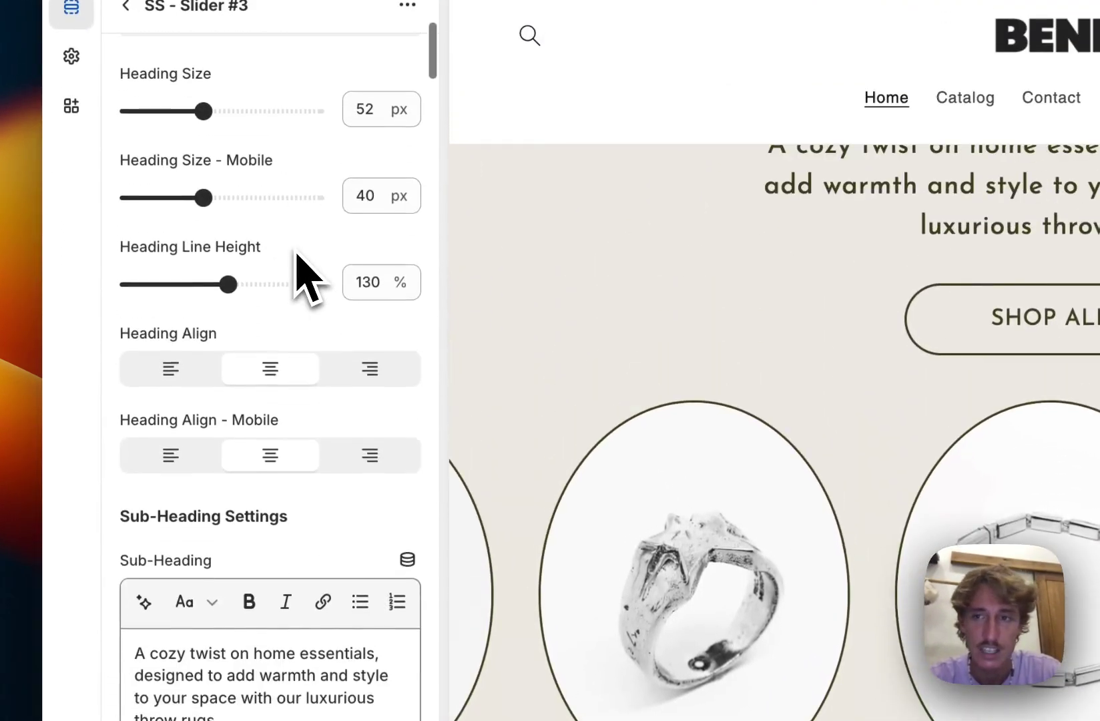
scroll(303, 274, "down", 20)
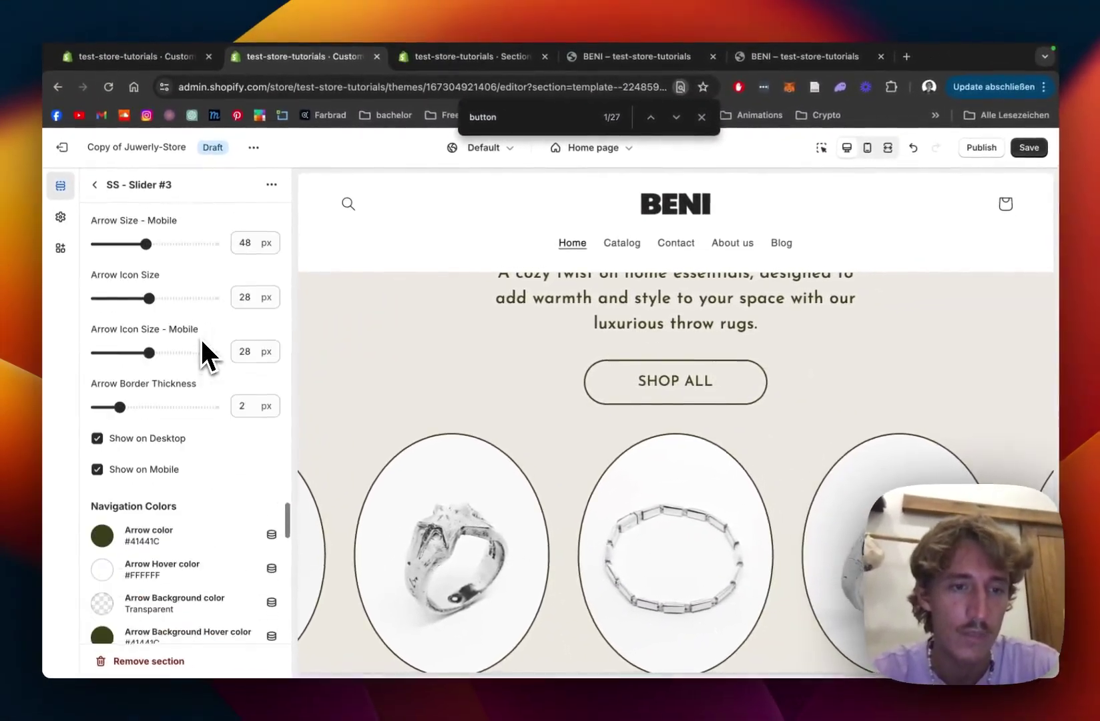
scroll(144, 311, "down", 1)
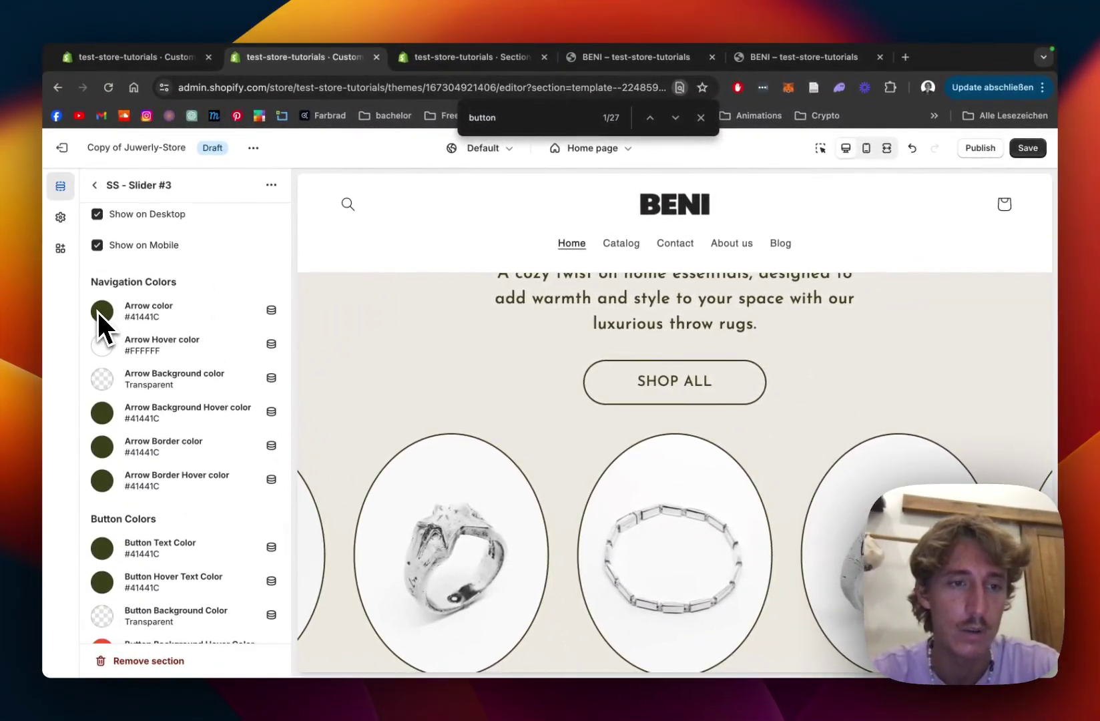
scroll(163, 349, "down", 5)
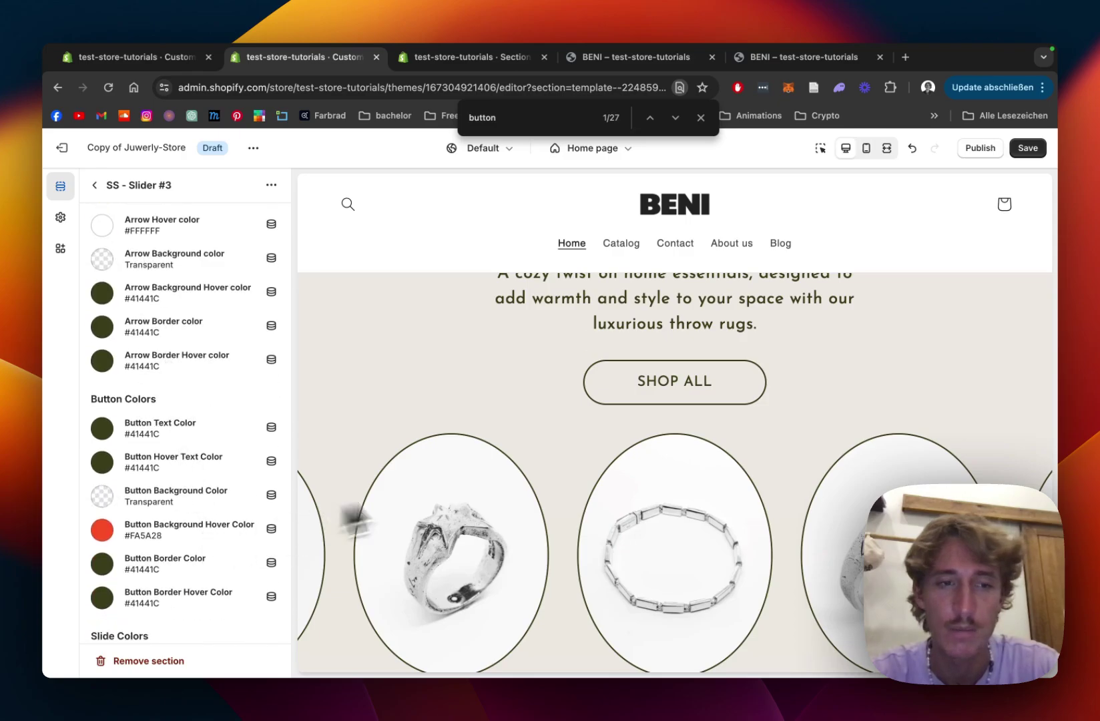
scroll(122, 338, "up", 4)
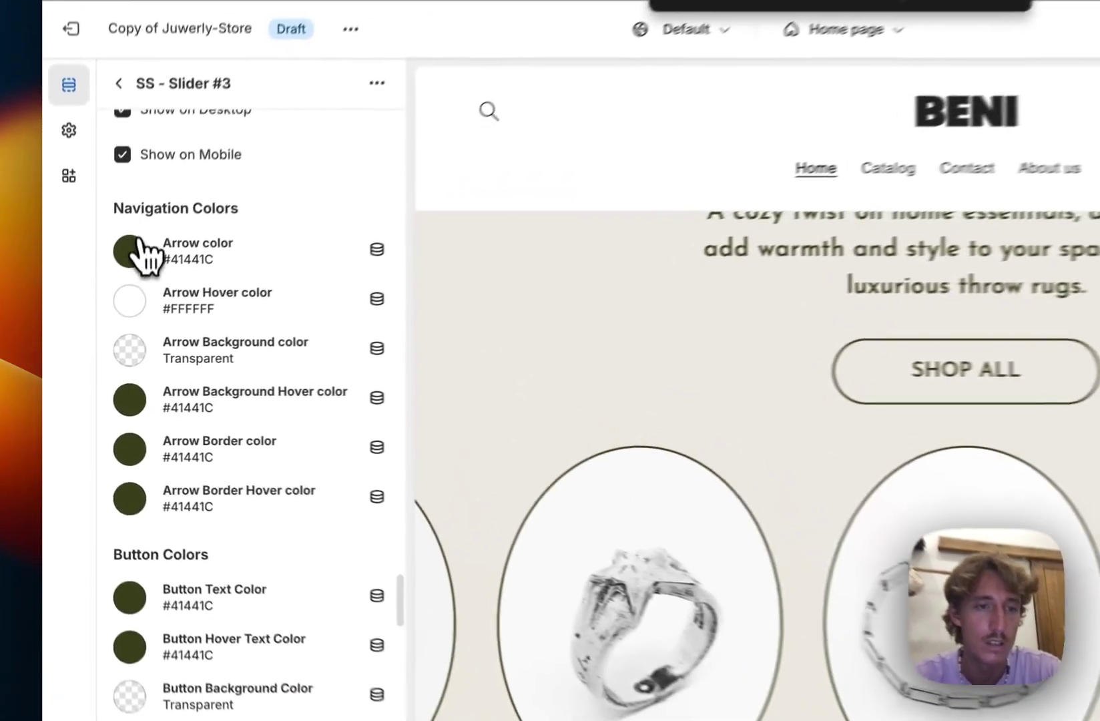
left_click(100, 297)
left_click(145, 573)
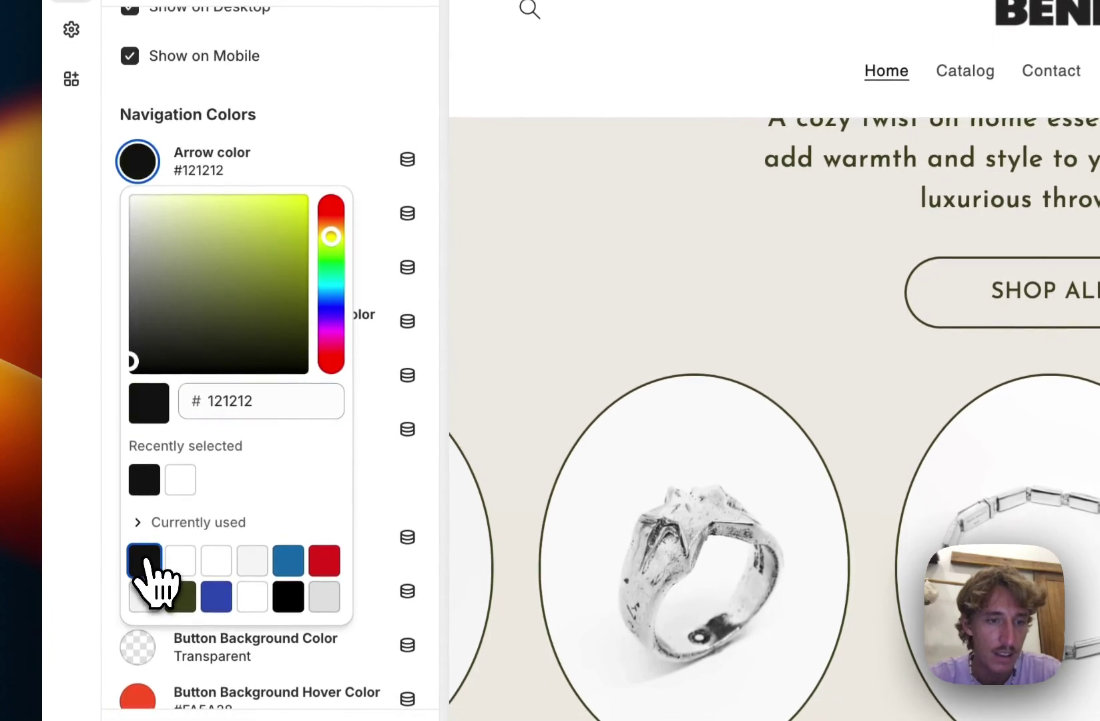
left_click(400, 317)
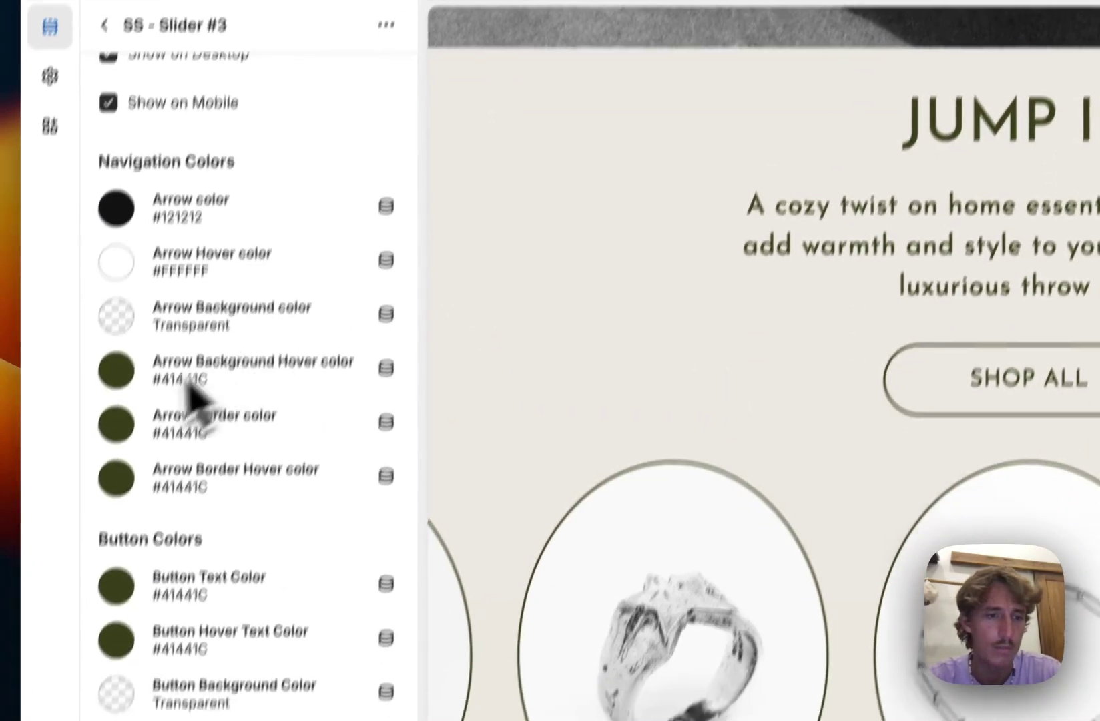
scroll(173, 441, "down", 10)
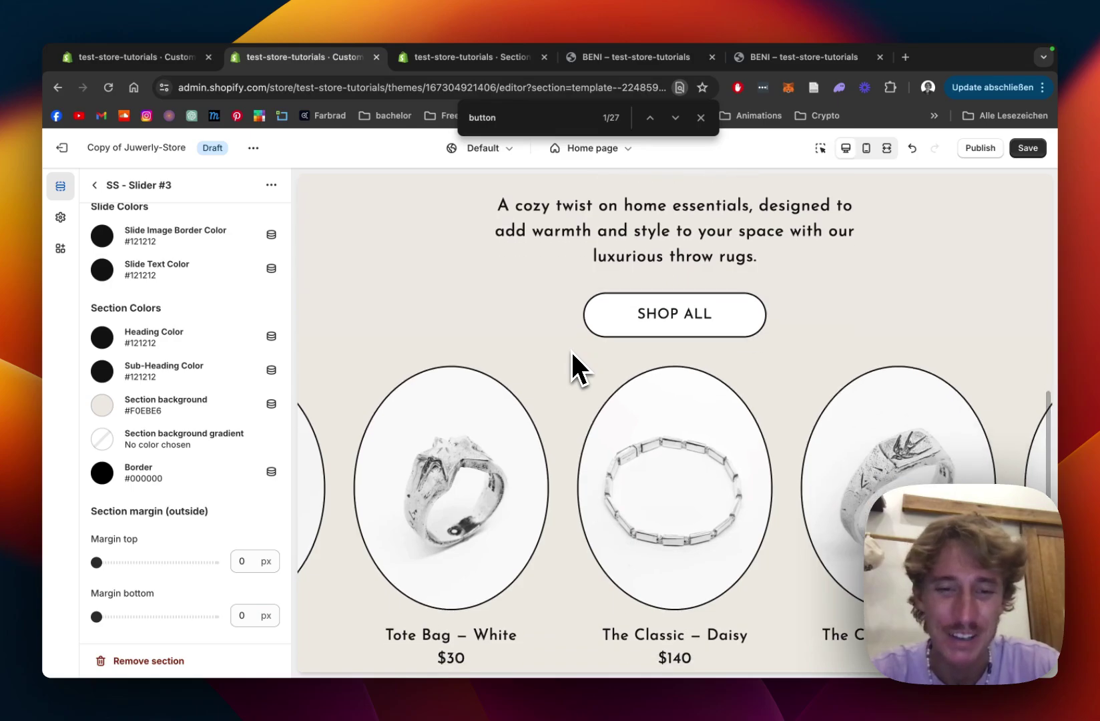
Step: Set the section background of SS - Slider #3 to #F5F5F5 and check it in the preview
scroll(573, 367, "down", 2)
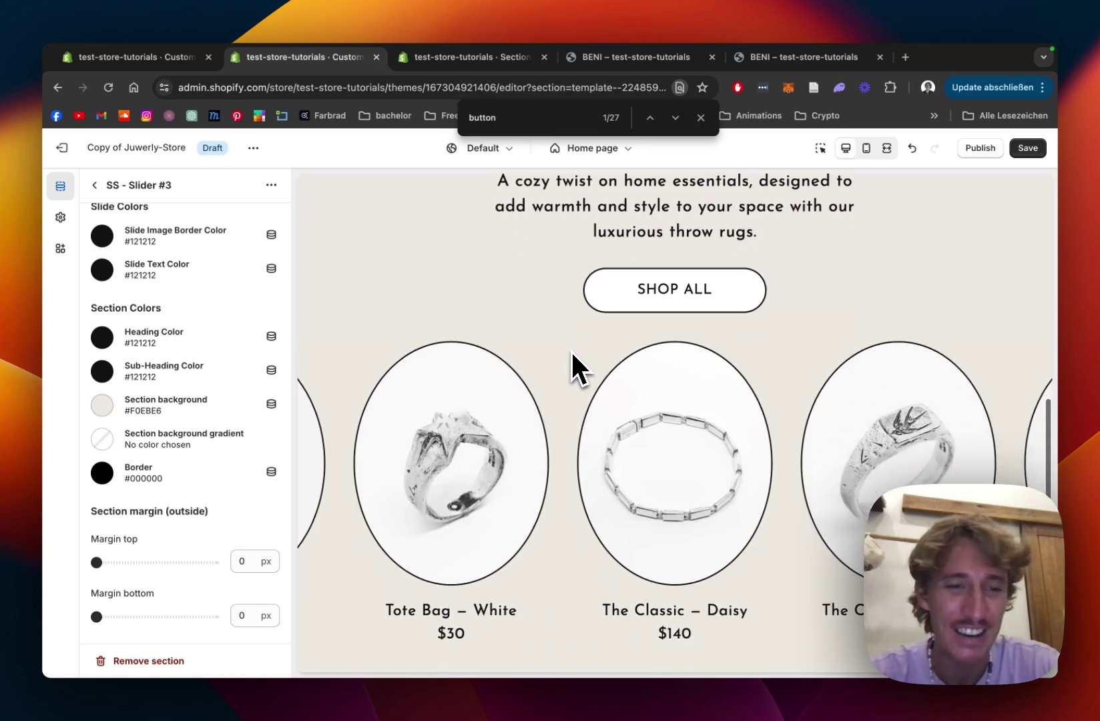
left_click(107, 407)
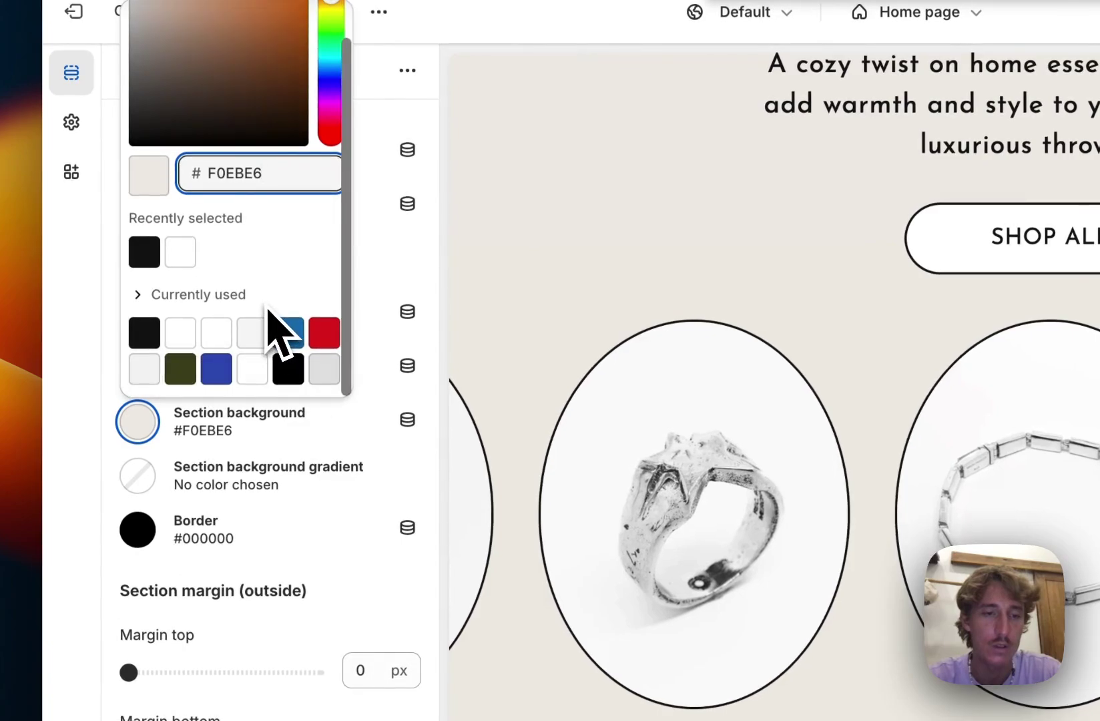
left_click(262, 343)
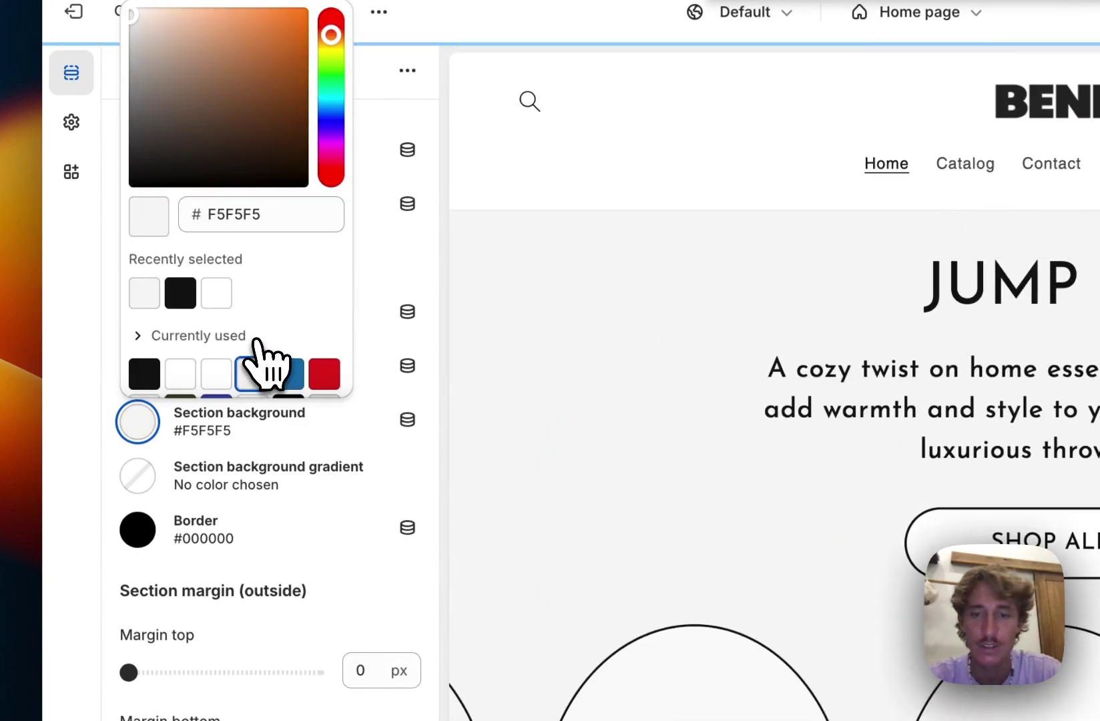
scroll(677, 394, "down", 5)
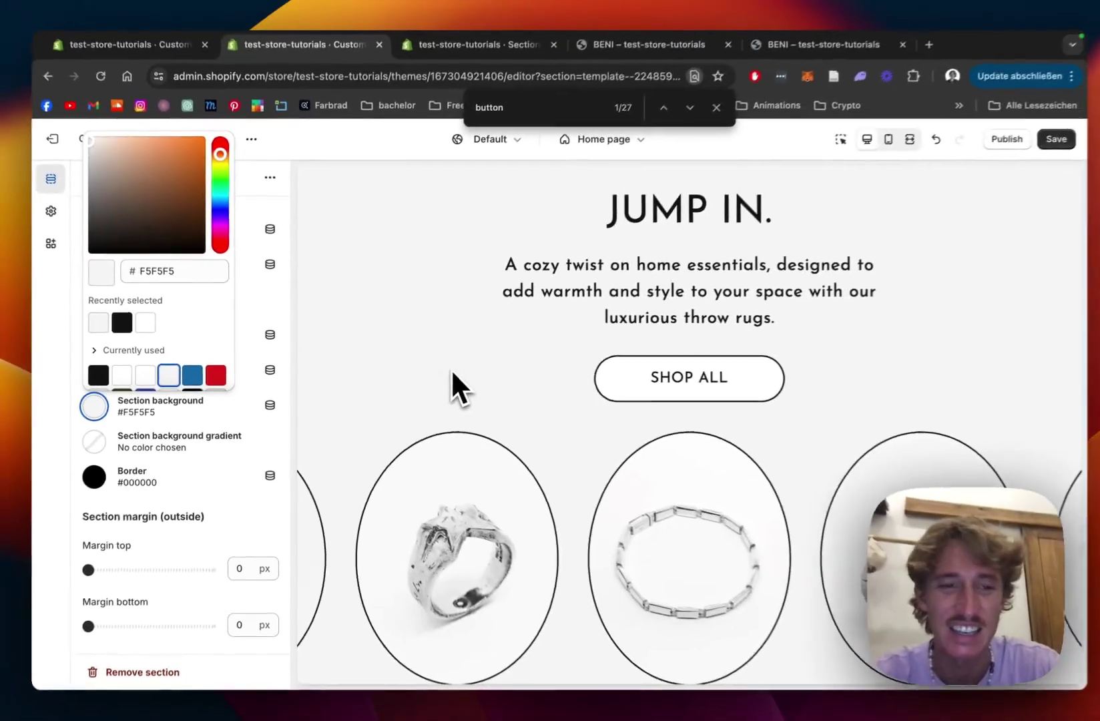
scroll(493, 524, "up", 1)
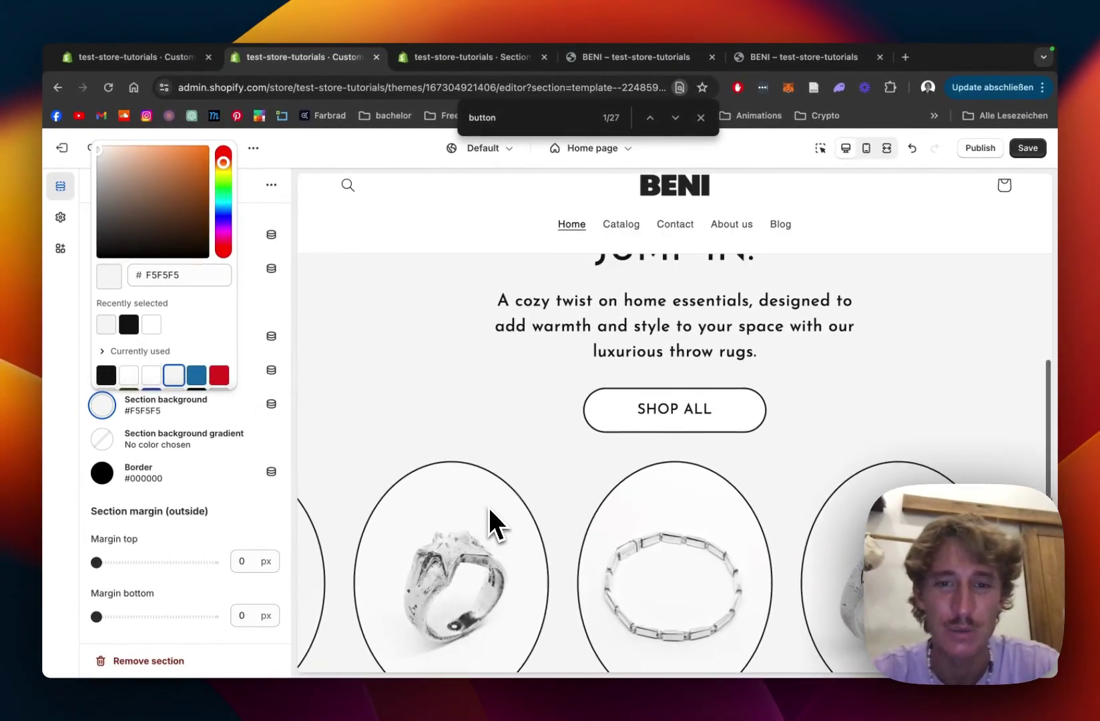
scroll(487, 481, "down", 2)
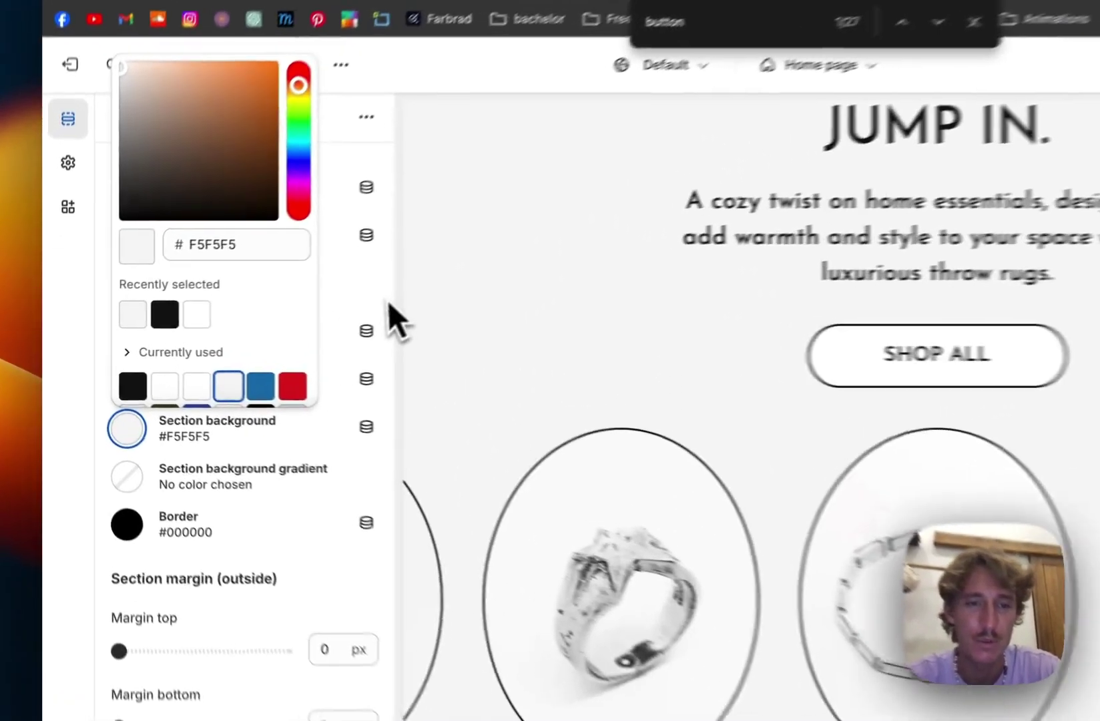
left_click(280, 340)
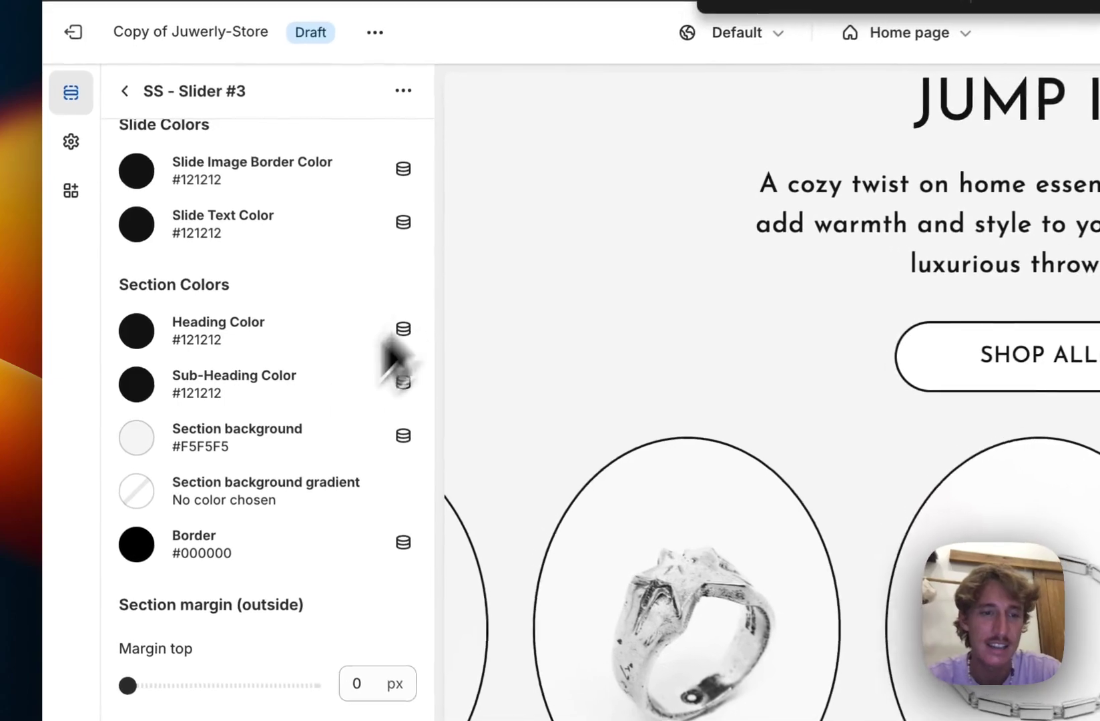
Step: Set the slider's button background color to #121212 and its text color to #FFFFFF, and compare it with the hero section in the preview
scroll(194, 420, "up", 5)
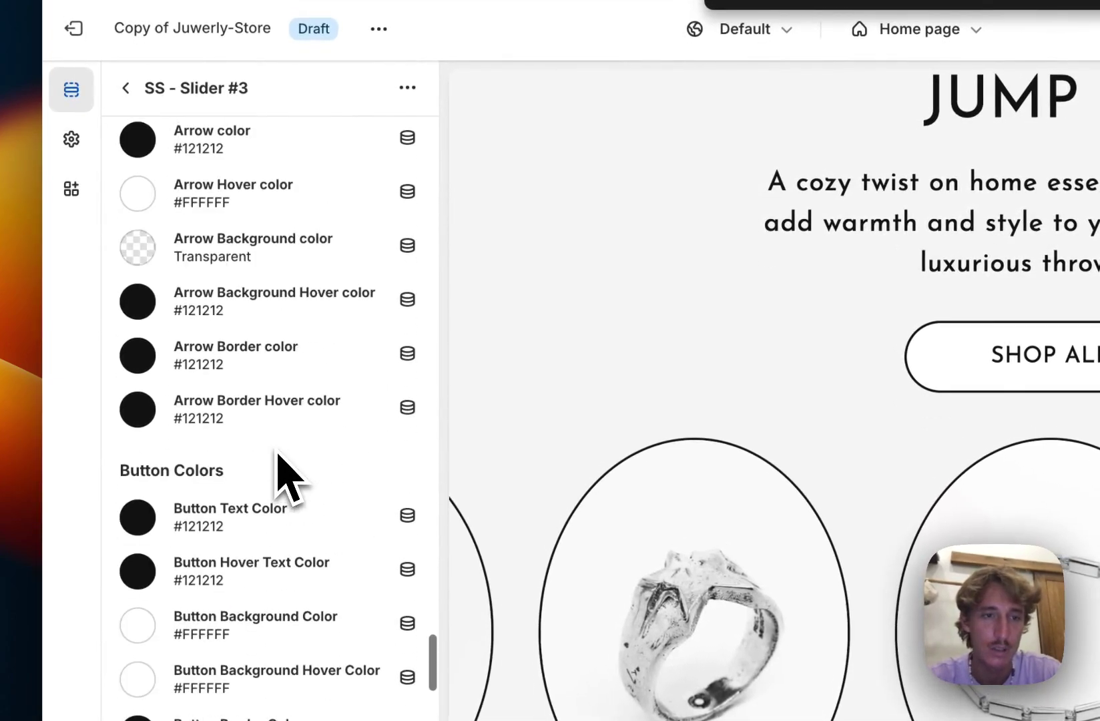
scroll(279, 455, "up", 3)
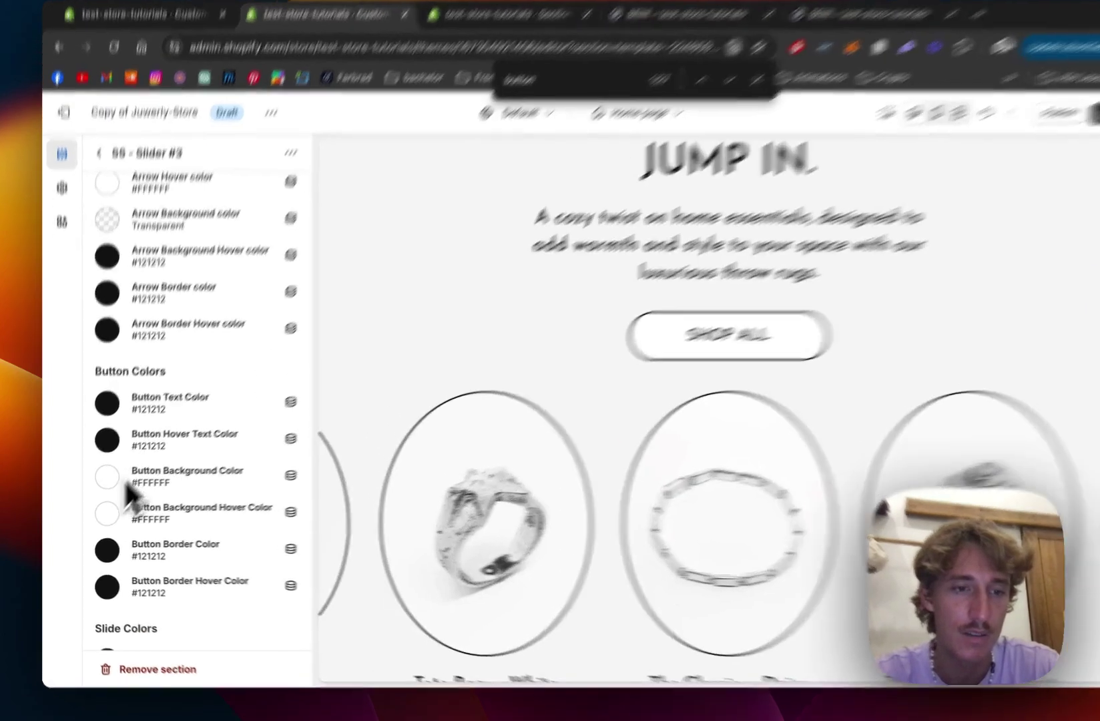
left_click(102, 482)
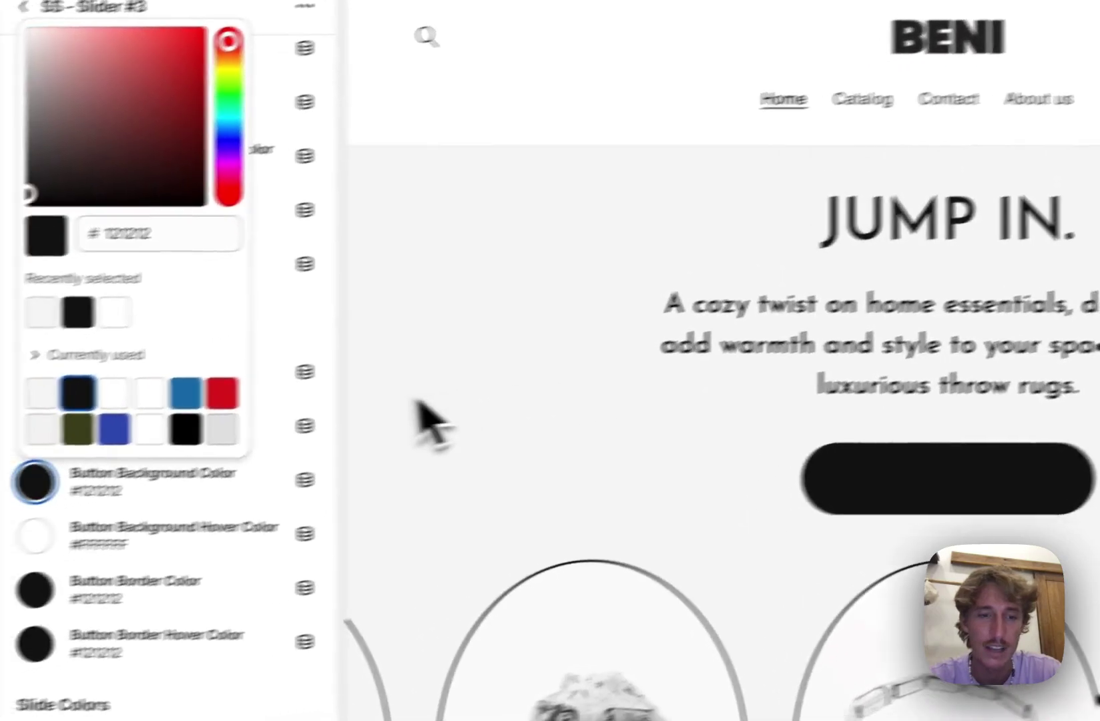
left_click(444, 294)
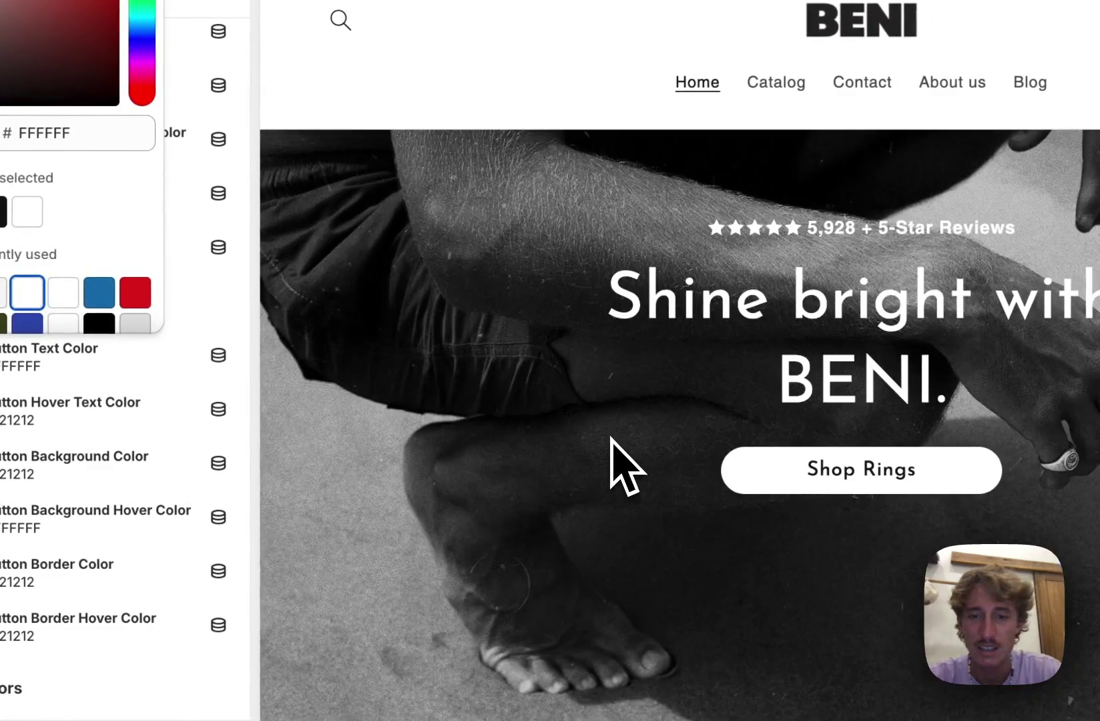
scroll(624, 468, "down", 8)
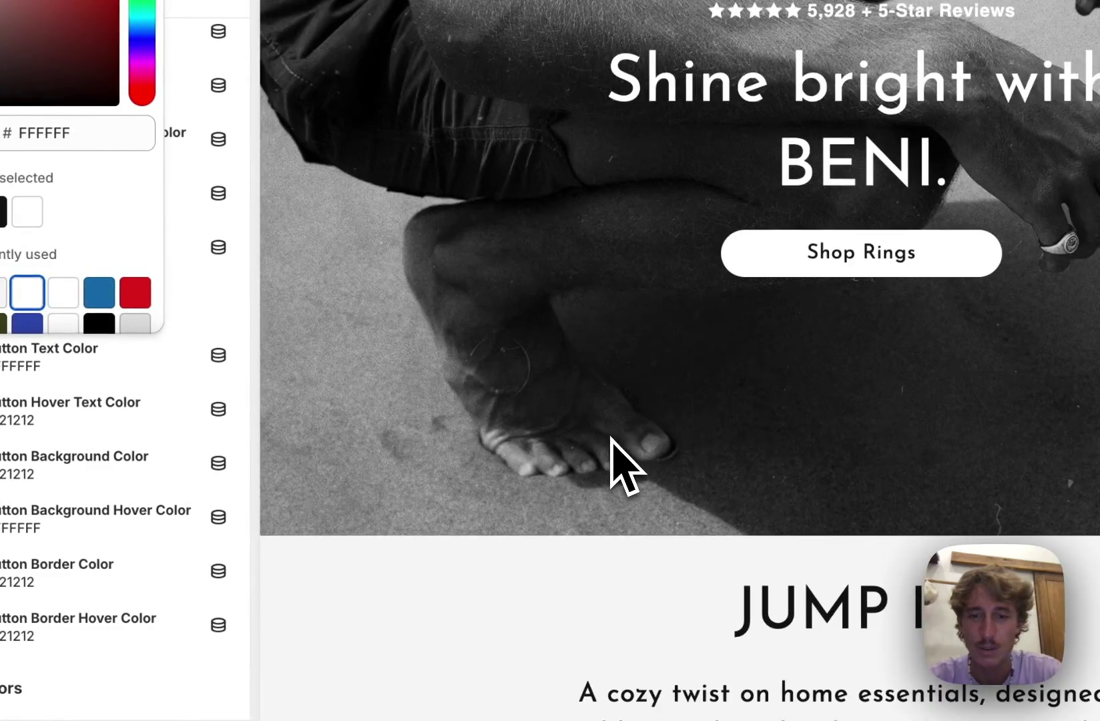
scroll(749, 363, "up", 1)
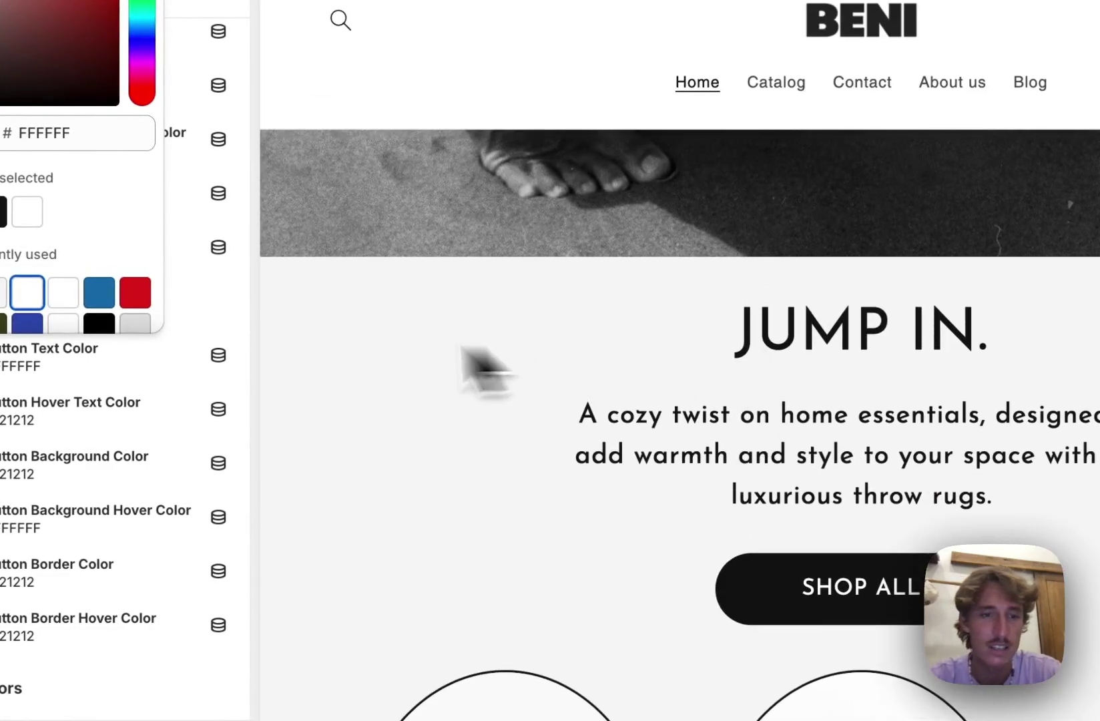
left_click(485, 368)
Step: Change the slider's button style from the plain outline to Non-Outline & Arrow
scroll(233, 347, "up", 10)
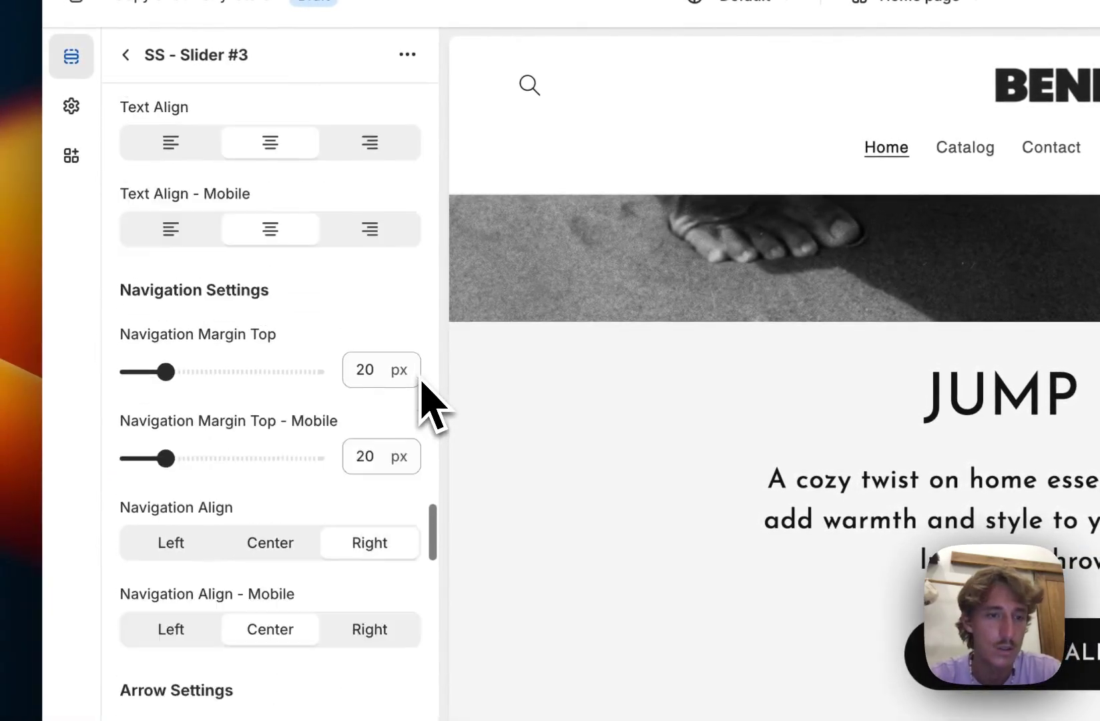
scroll(422, 385, "up", 10)
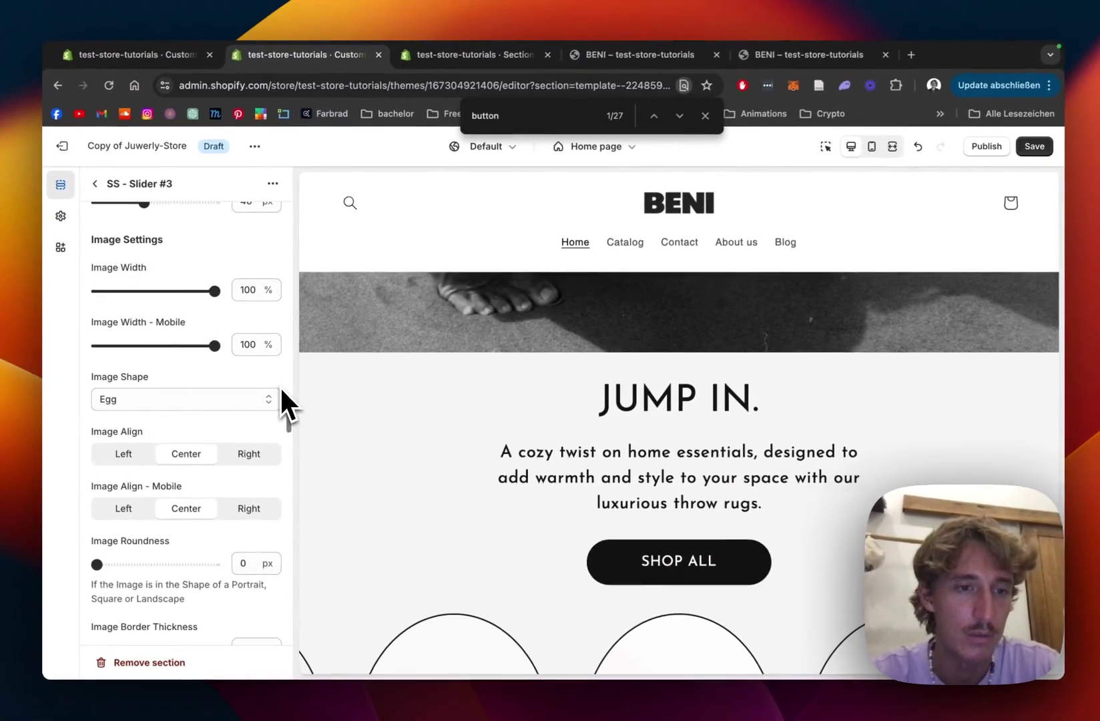
scroll(182, 397, "up", 10)
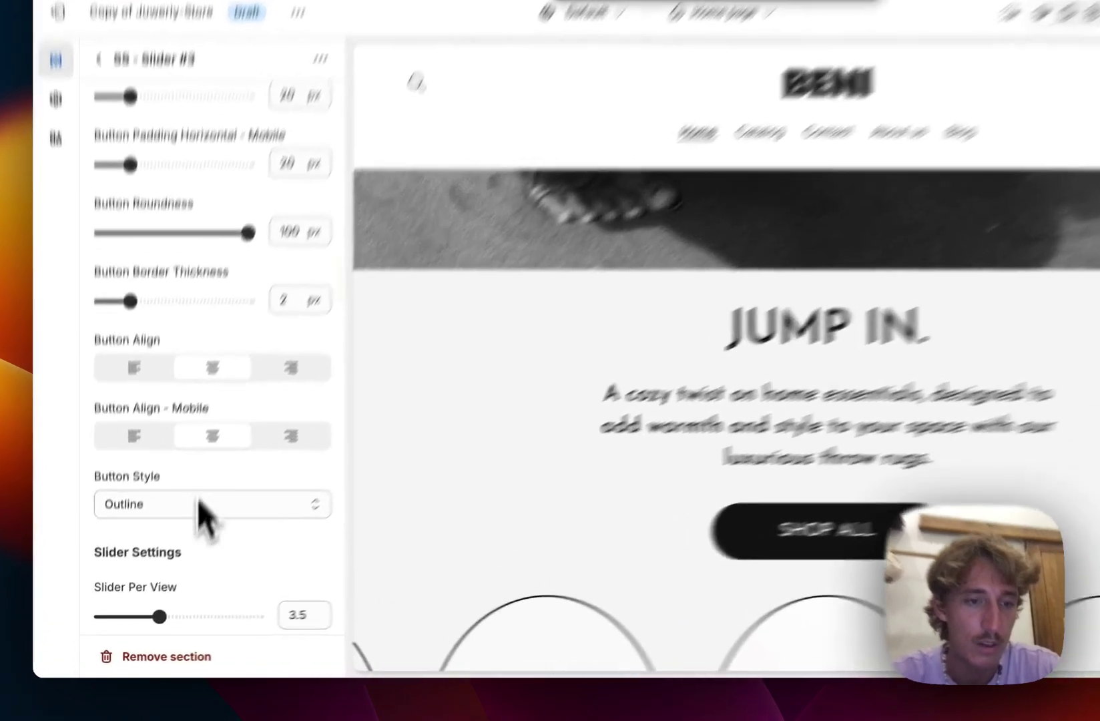
left_click(172, 539)
left_click(172, 535)
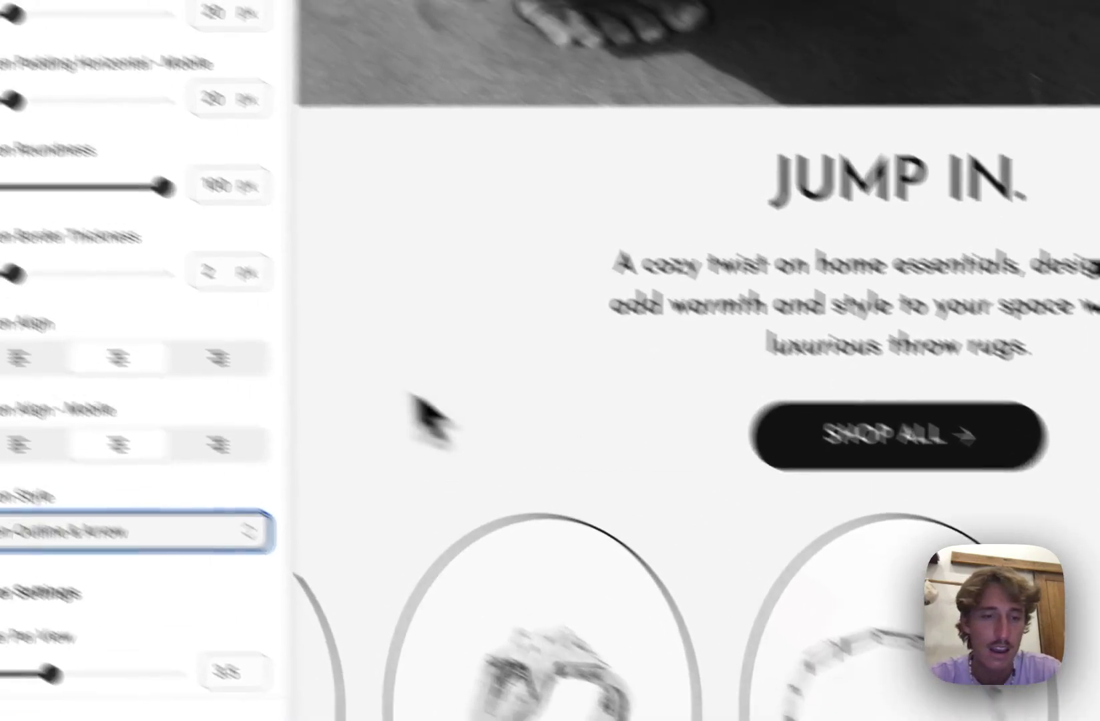
Step: Change the slider's button text to "Shop Rings" and check it in the preview
scroll(417, 403, "down", 10)
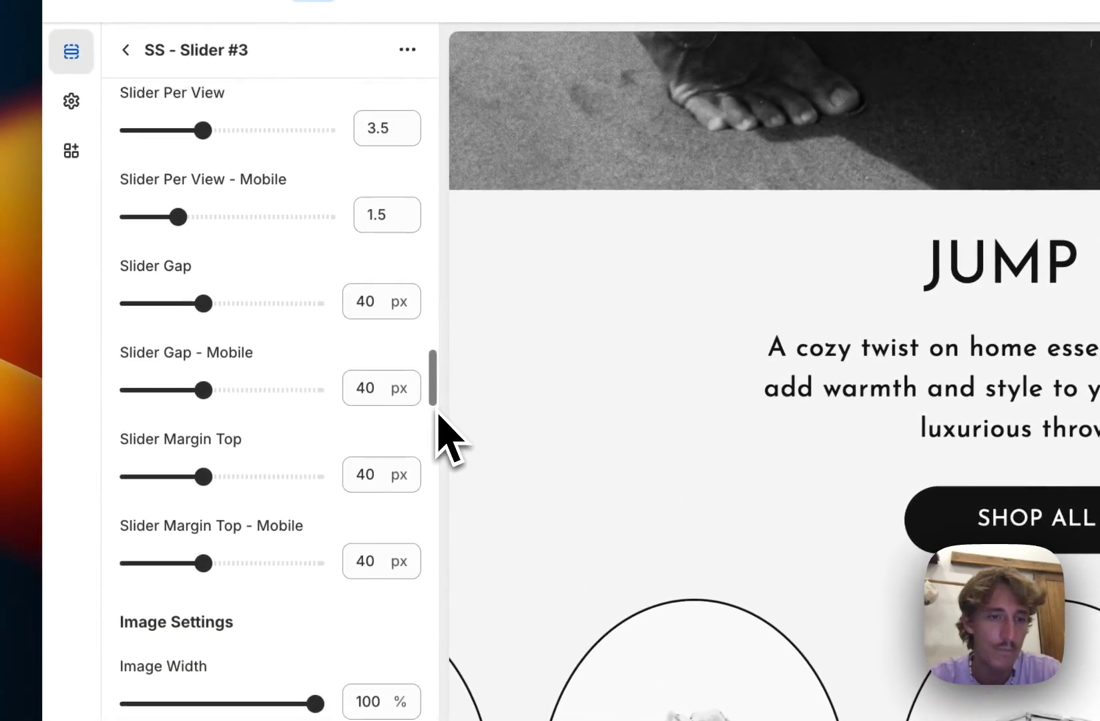
scroll(444, 437, "up", 10)
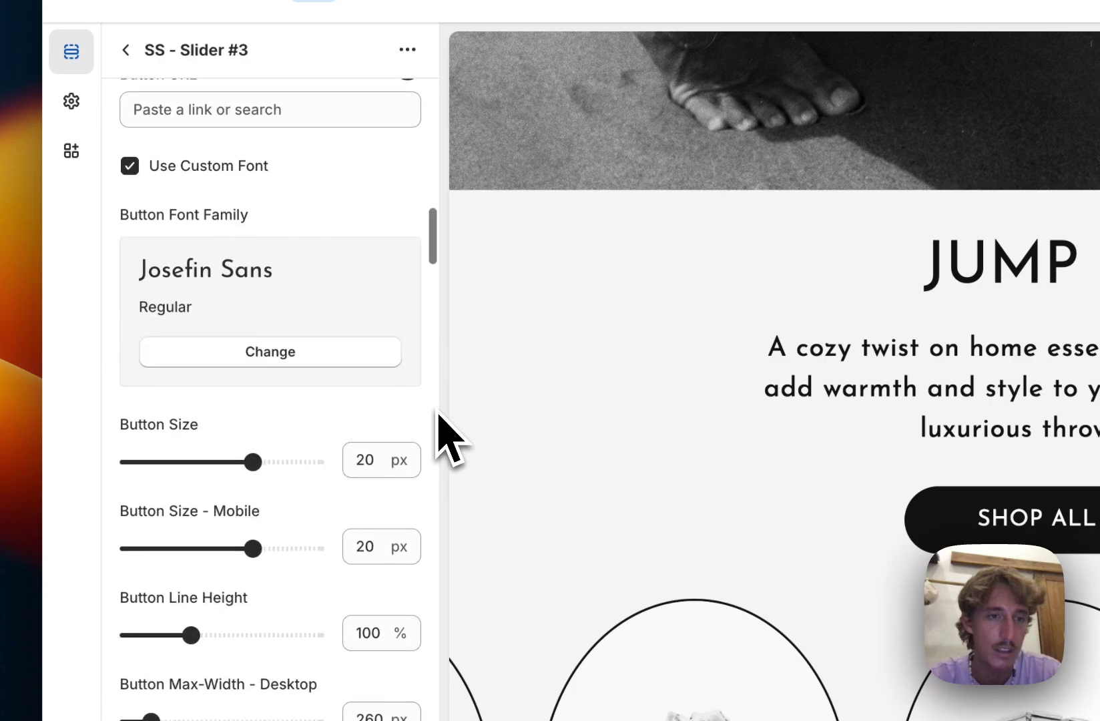
scroll(445, 437, "up", 4)
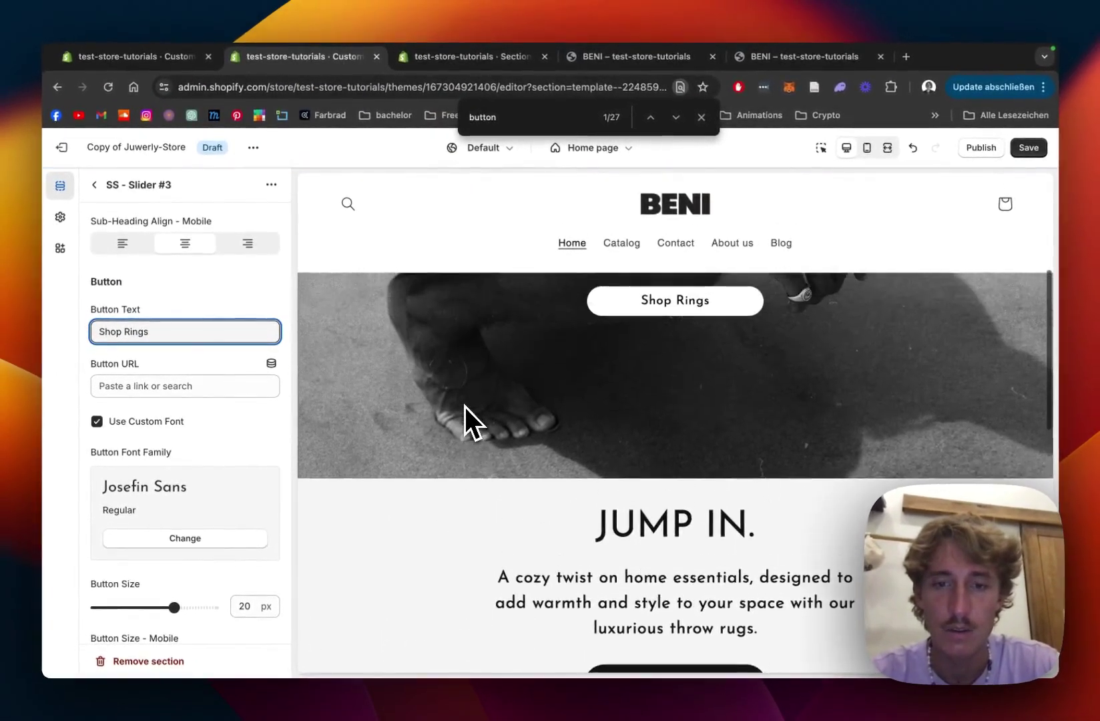
scroll(528, 448, "down", 4)
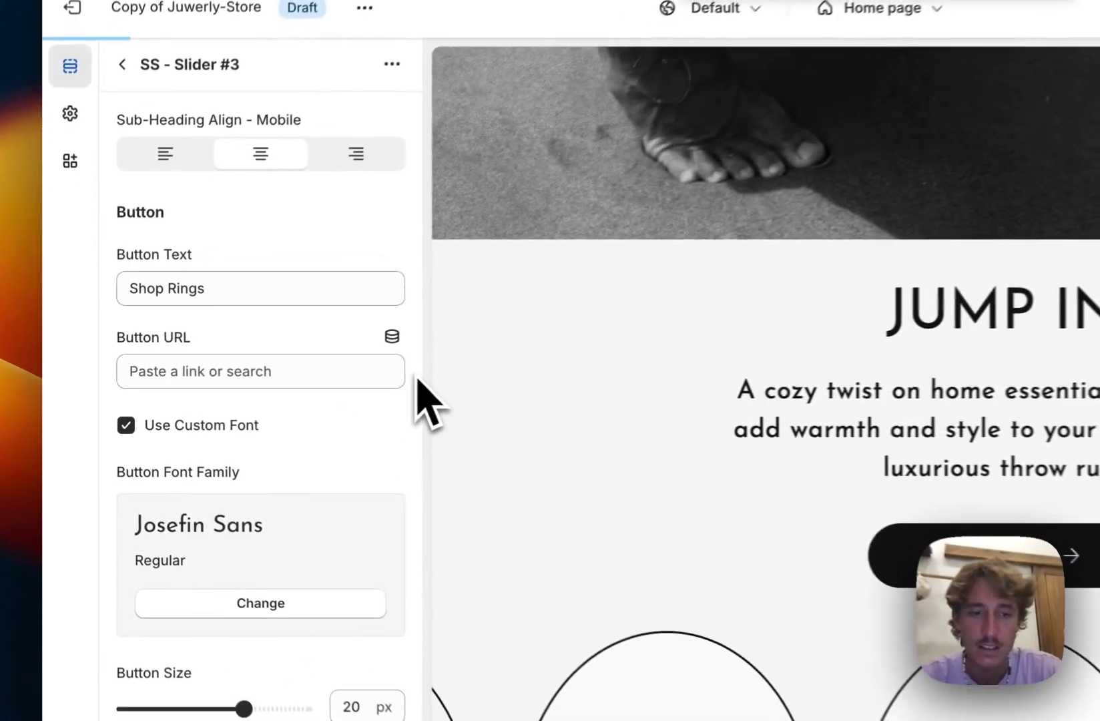
Step: Set the slider's desktop vertical button padding to 16 px and compare the button with the hero section's button in the preview
scroll(288, 403, "down", 4)
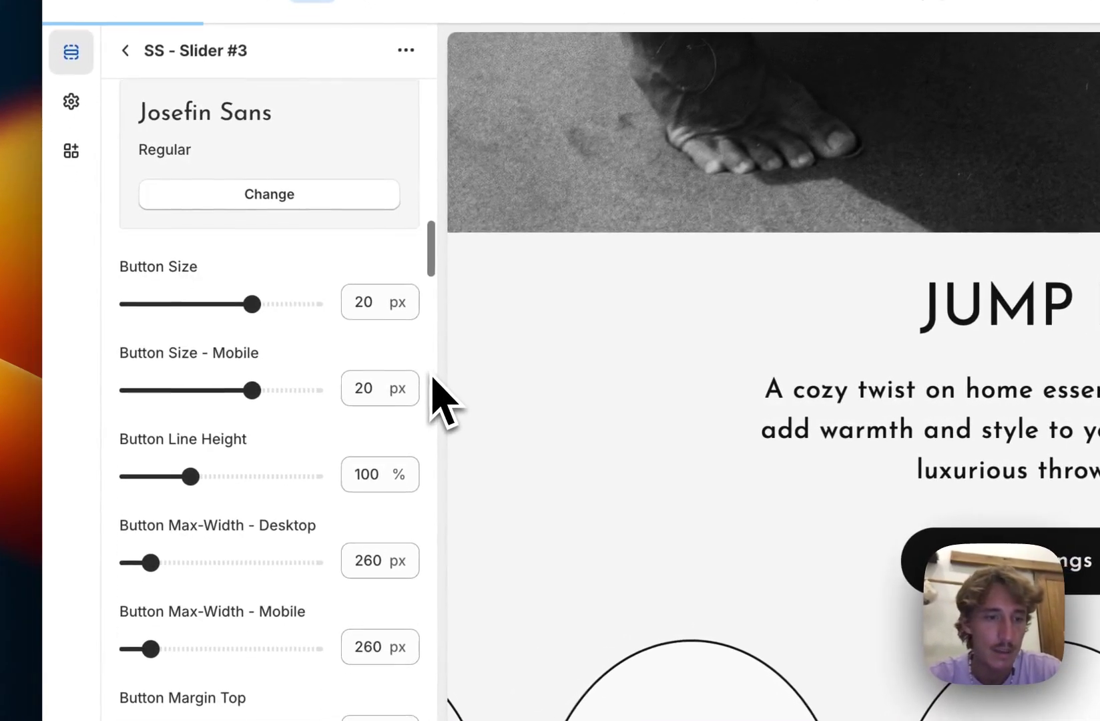
scroll(432, 378, "down", 4)
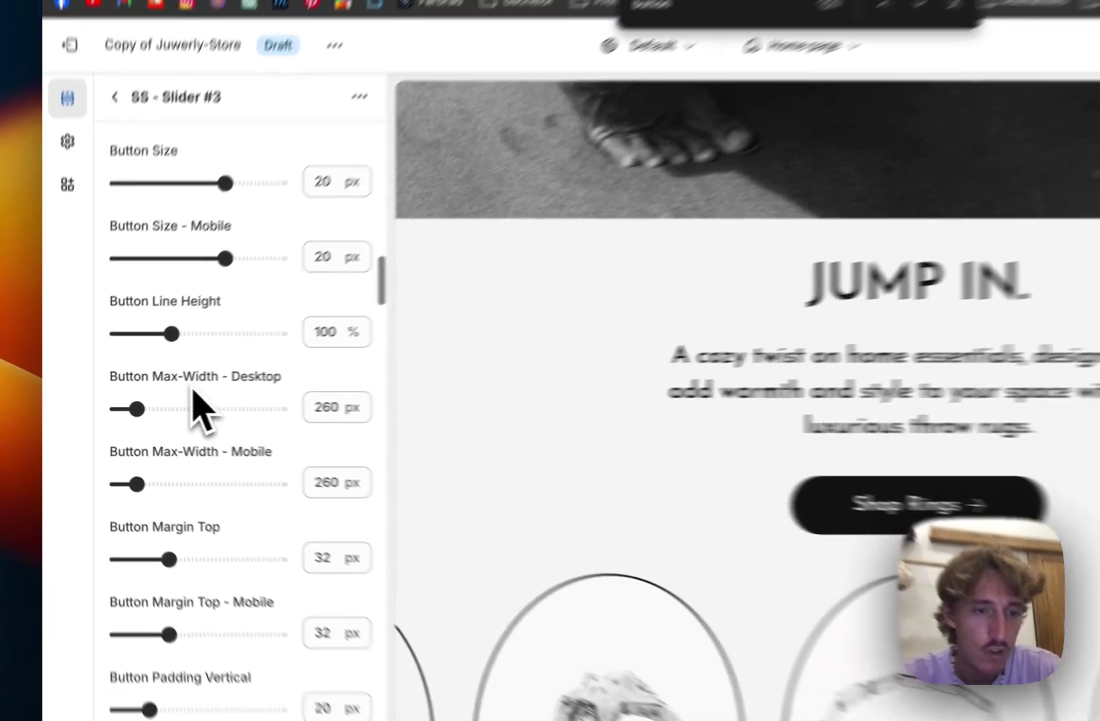
scroll(245, 388, "down", 2)
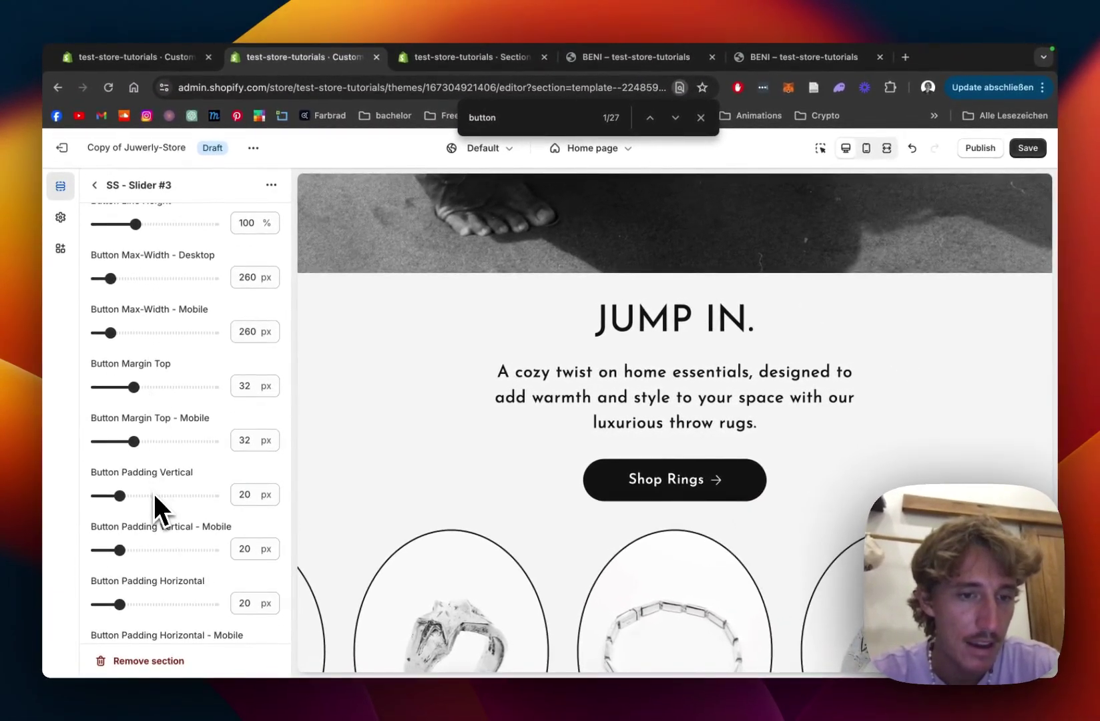
left_click(120, 494)
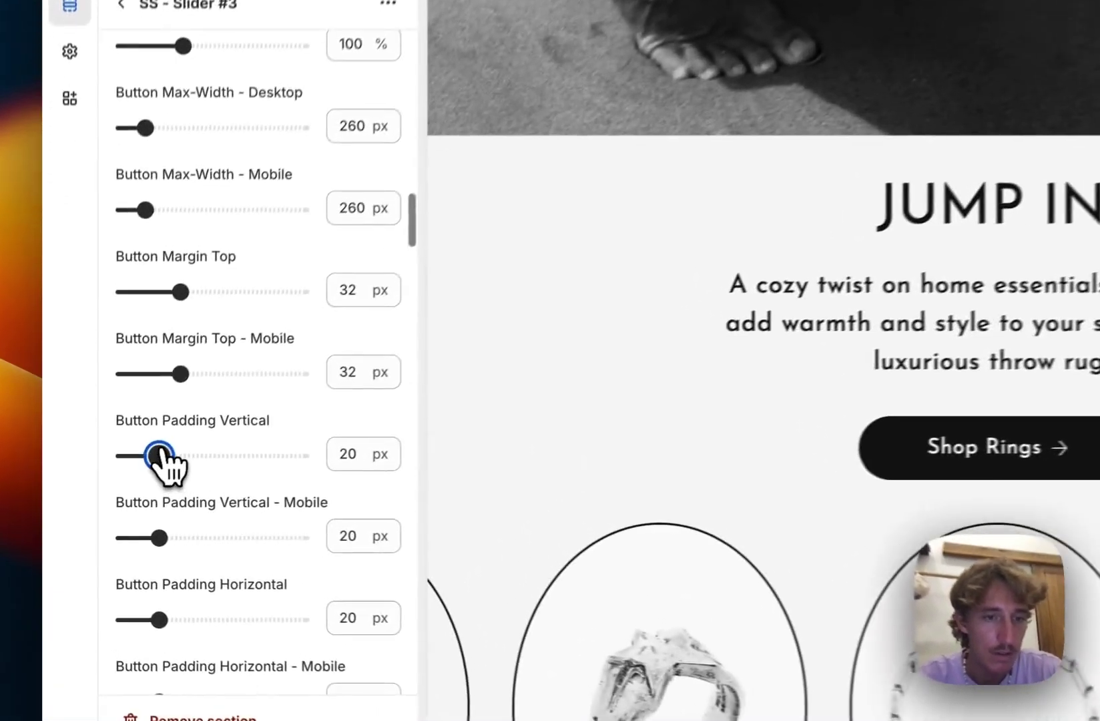
left_click_drag(160, 456, 146, 447)
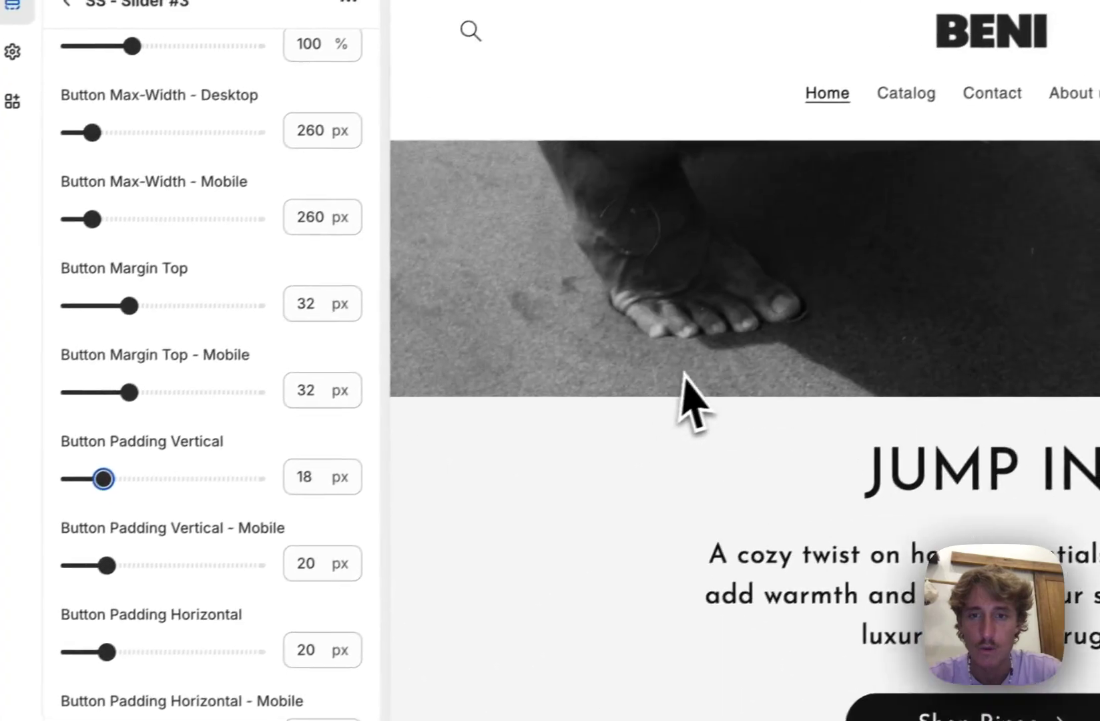
scroll(740, 369, "up", 3)
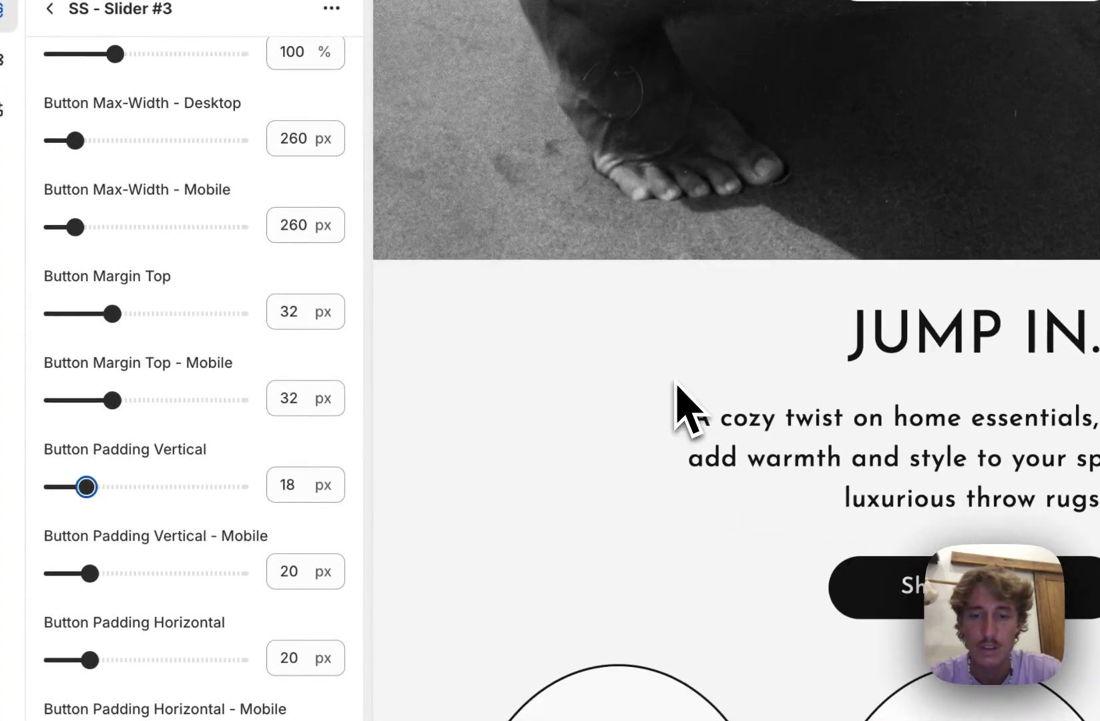
scroll(675, 386, "up", 4)
scroll(676, 384, "down", 1)
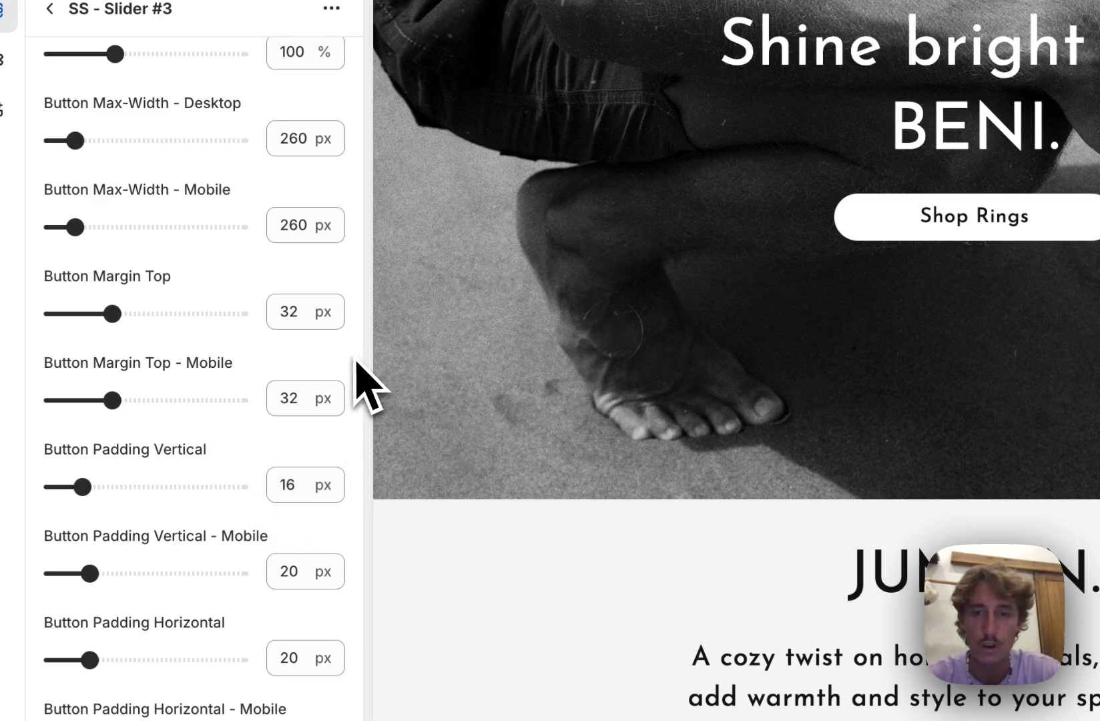
scroll(719, 351, "down", 6)
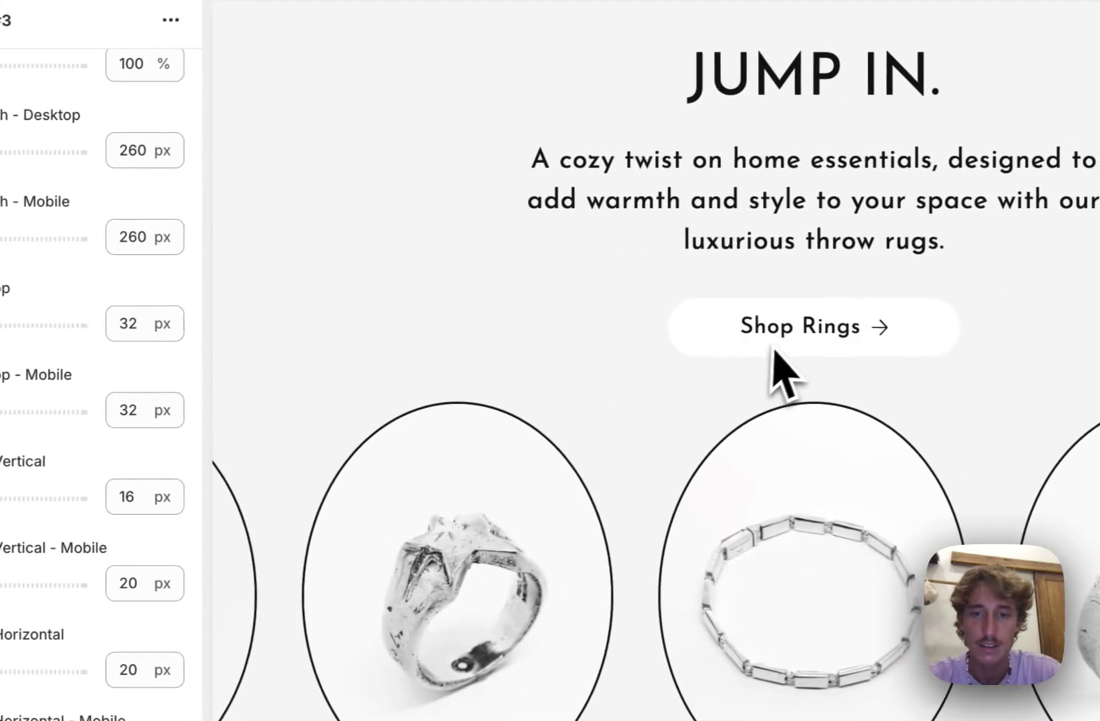
scroll(550, 442, "down", 4)
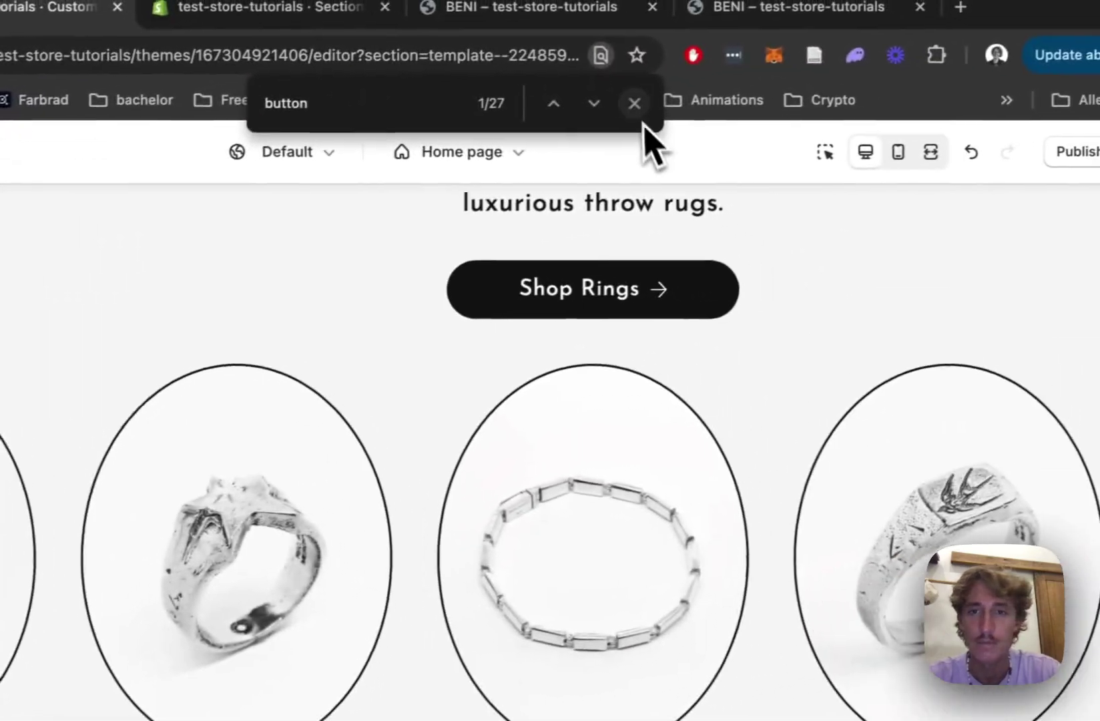
Step: Close the browser's page search, save the theme changes, and review the home page in the preview
left_click(634, 103)
scroll(627, 581, "down", 3)
scroll(614, 567, "up", 10)
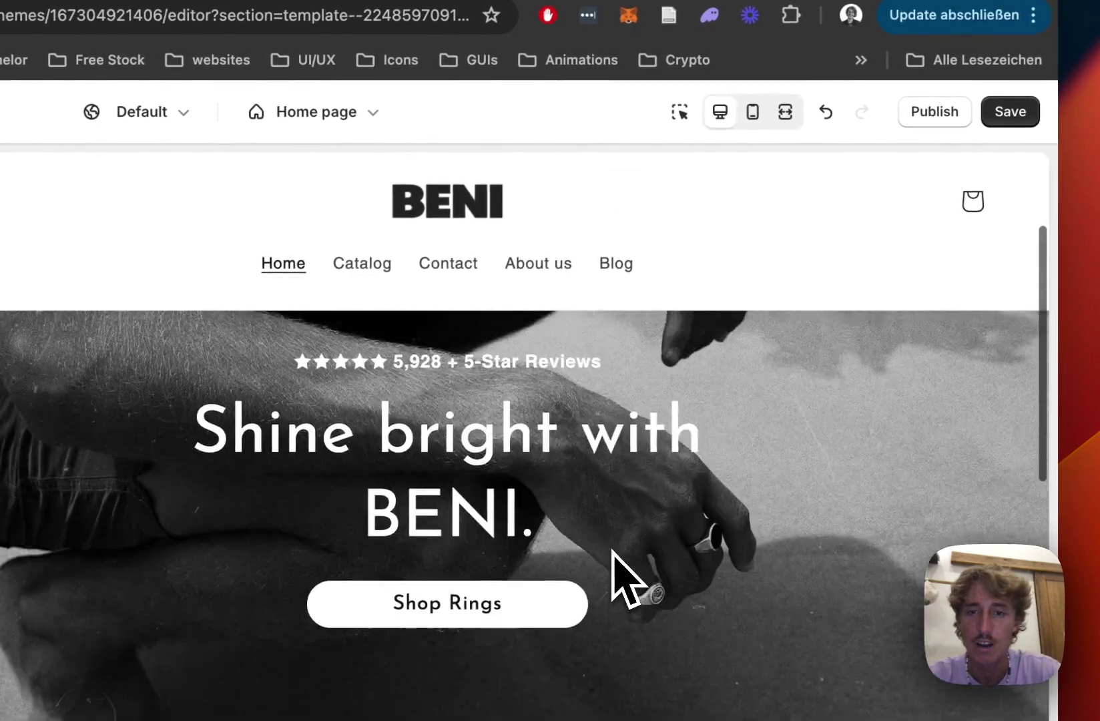
scroll(624, 577, "up", 3)
left_click(1009, 111)
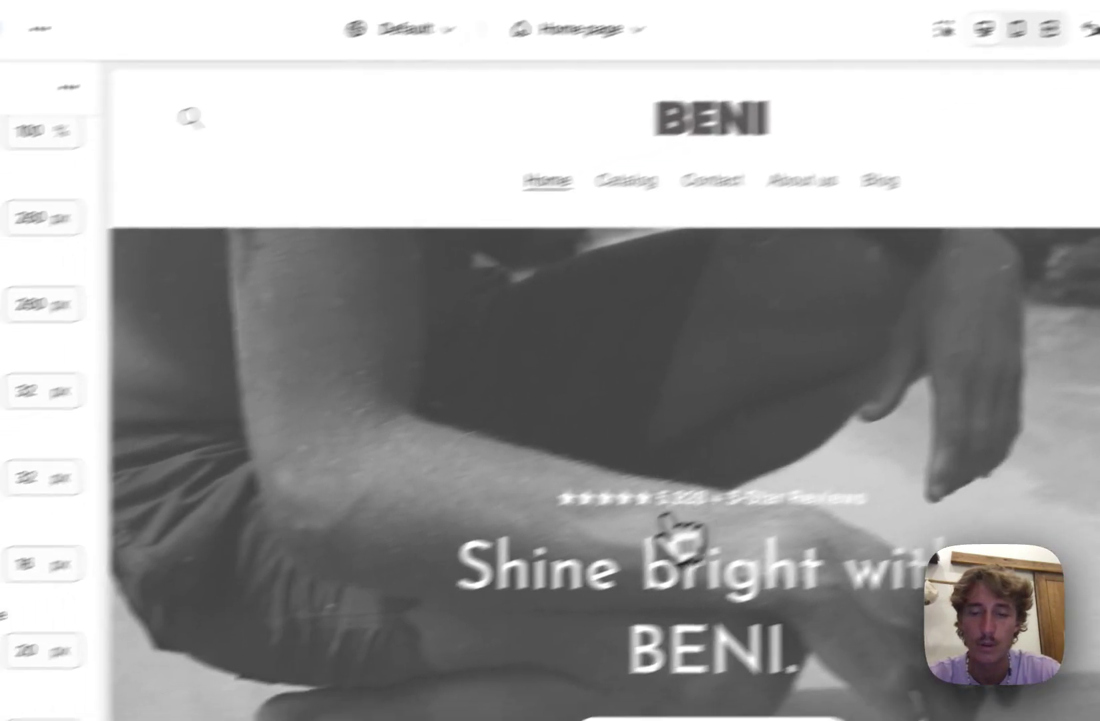
scroll(400, 634, "down", 1)
scroll(778, 520, "down", 1)
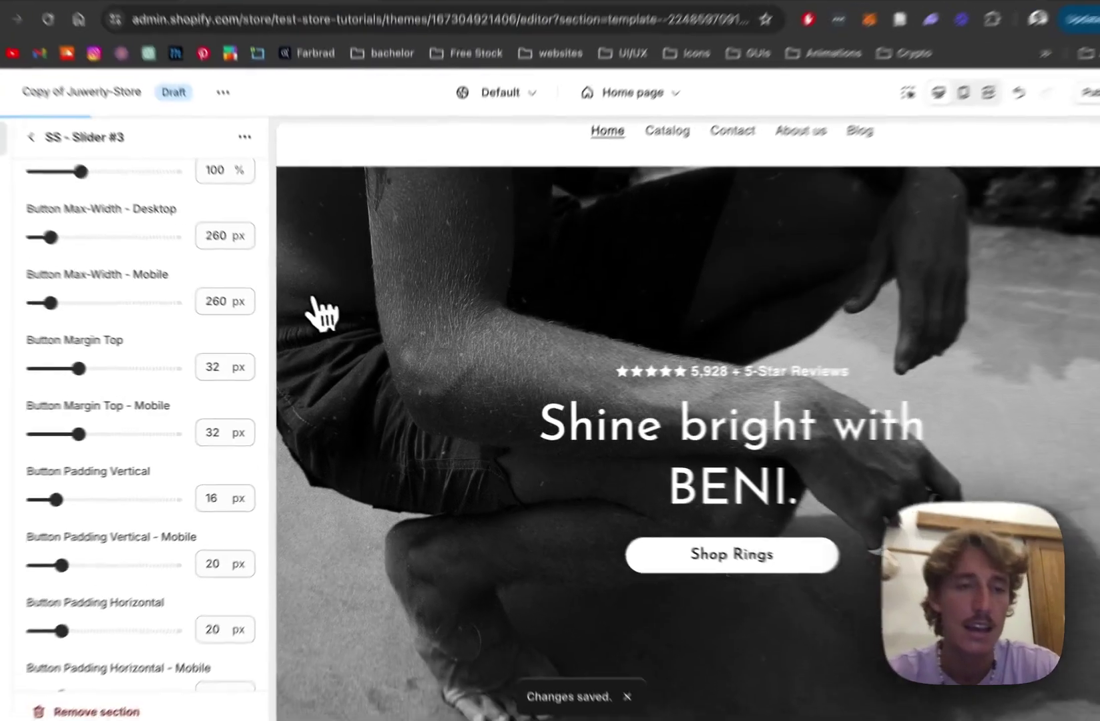
scroll(600, 337, "down", 10)
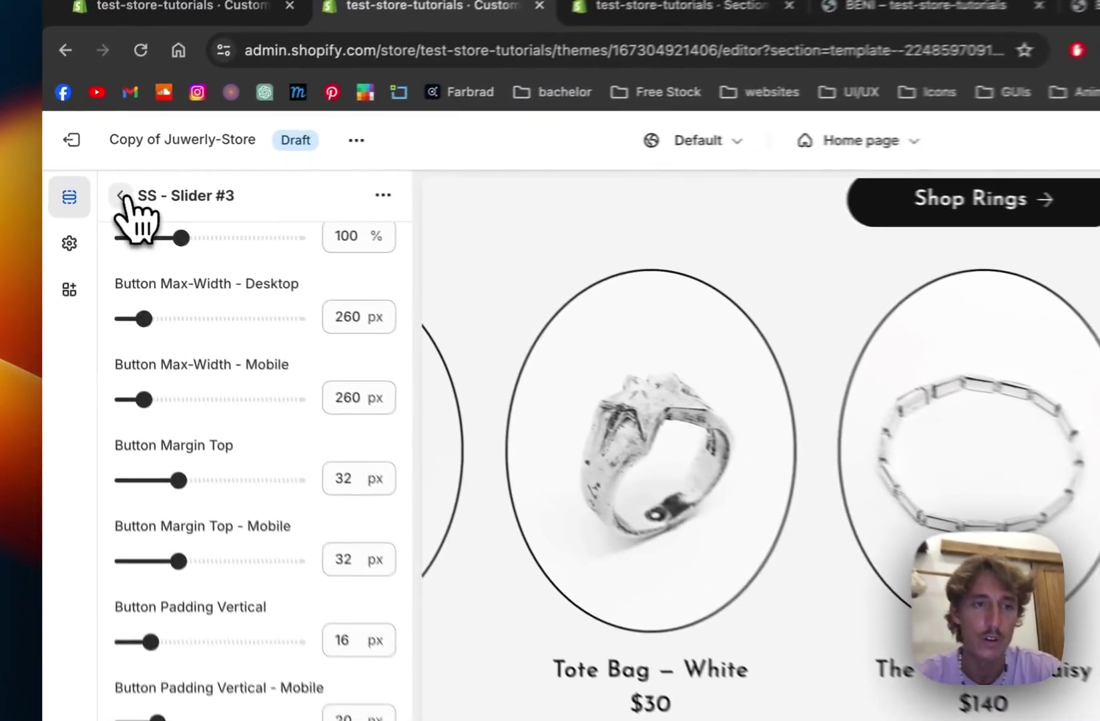
Step: Add the SS - Text Block Pro section to the Footer group
left_click(96, 186)
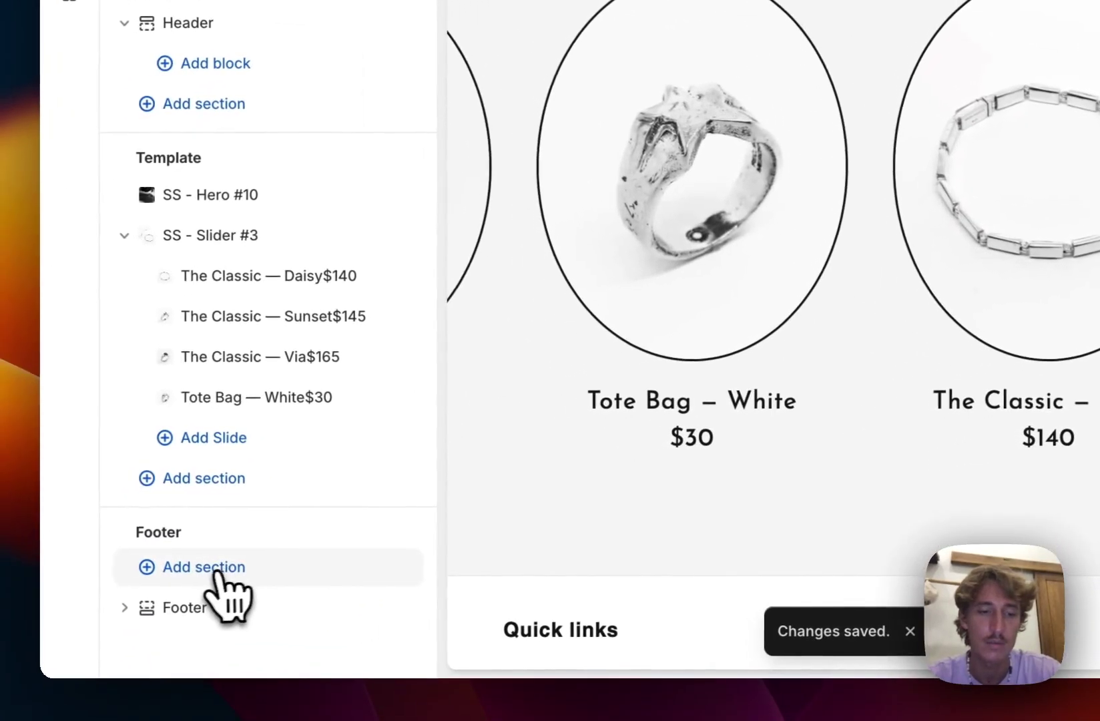
left_click(212, 568)
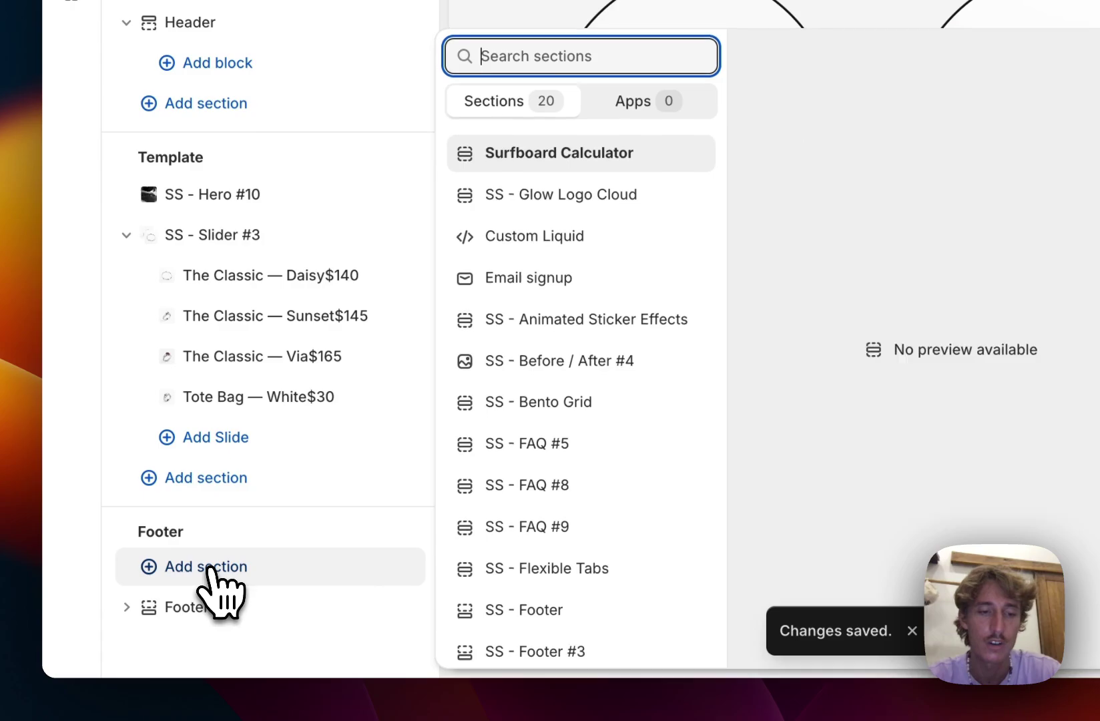
type("text ")
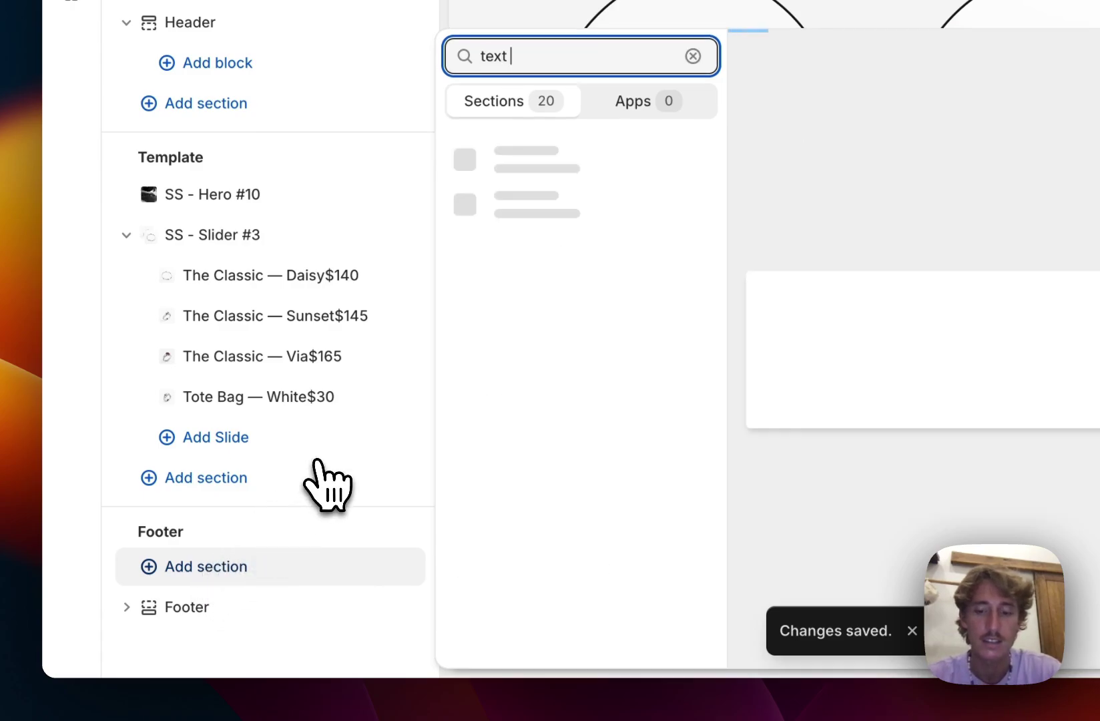
type("pro")
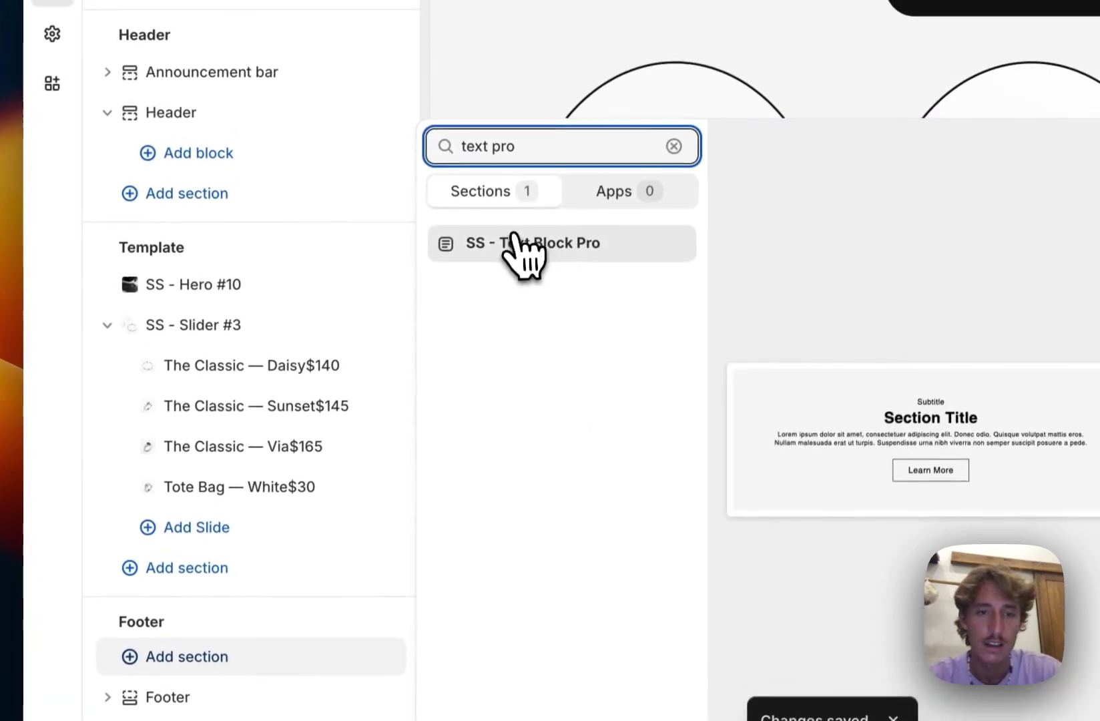
left_click(524, 255)
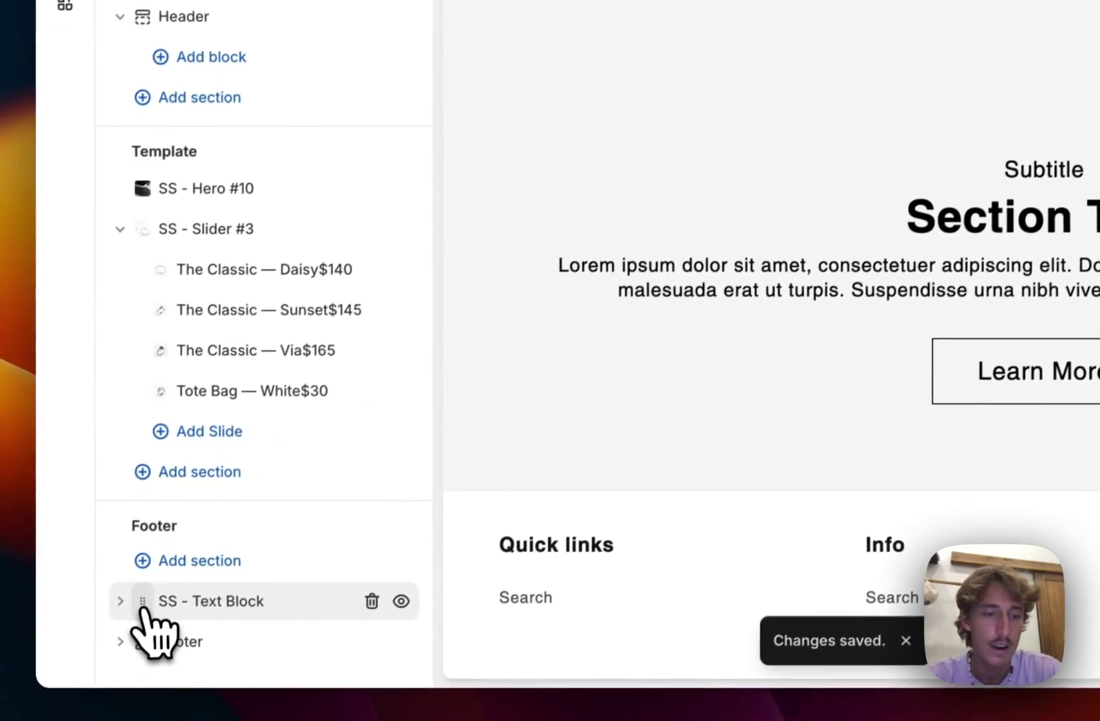
Step: Move the SS - Text Block section below the Footer section and remove its blocks except Section Title
left_click_drag(142, 604, 148, 625)
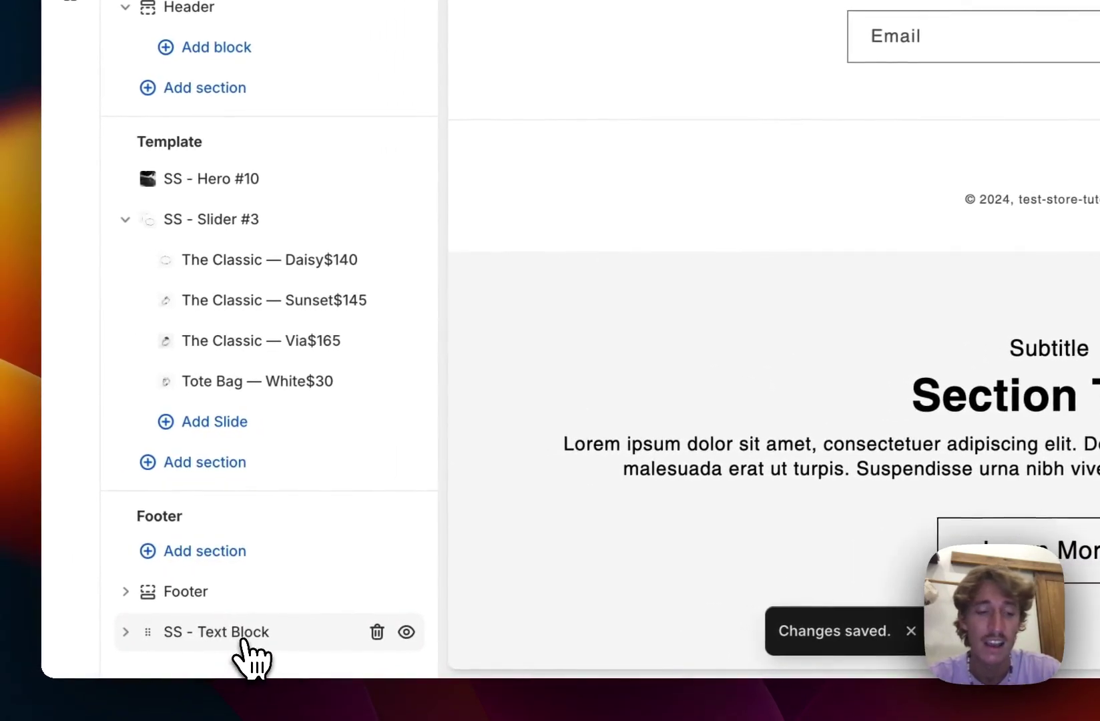
left_click(250, 657)
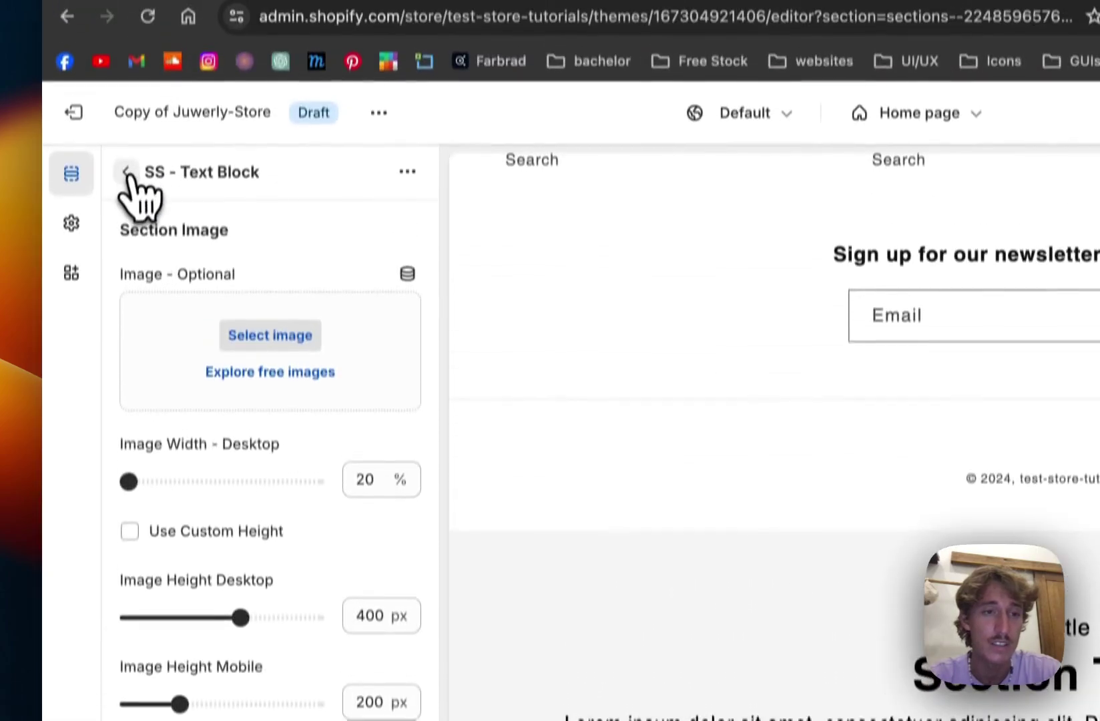
left_click(130, 175)
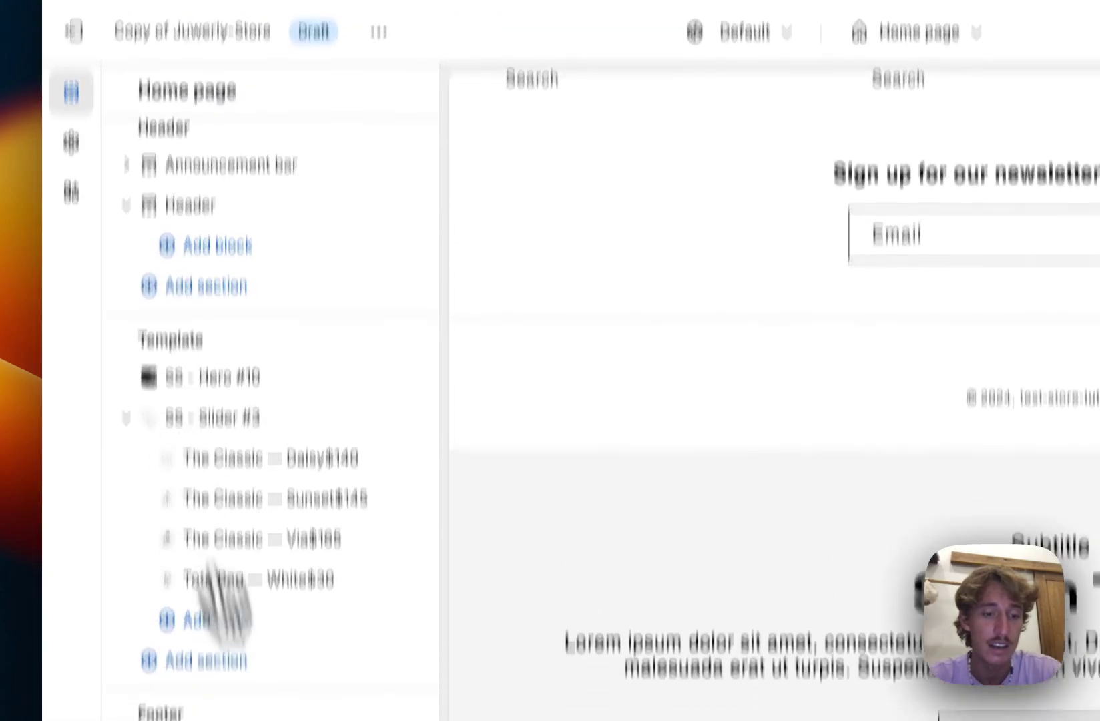
scroll(226, 594, "down", 3)
left_click(377, 470)
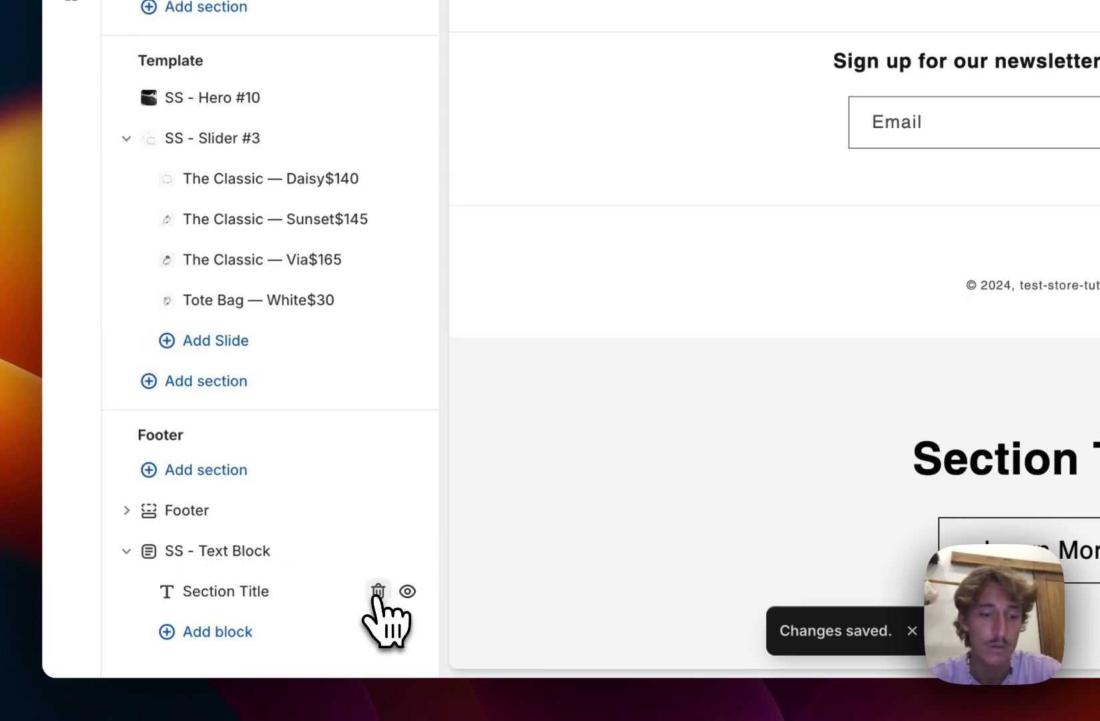
Step: Set the font family of the text block's Section Title to Helvetica in the Black style
left_click(220, 591)
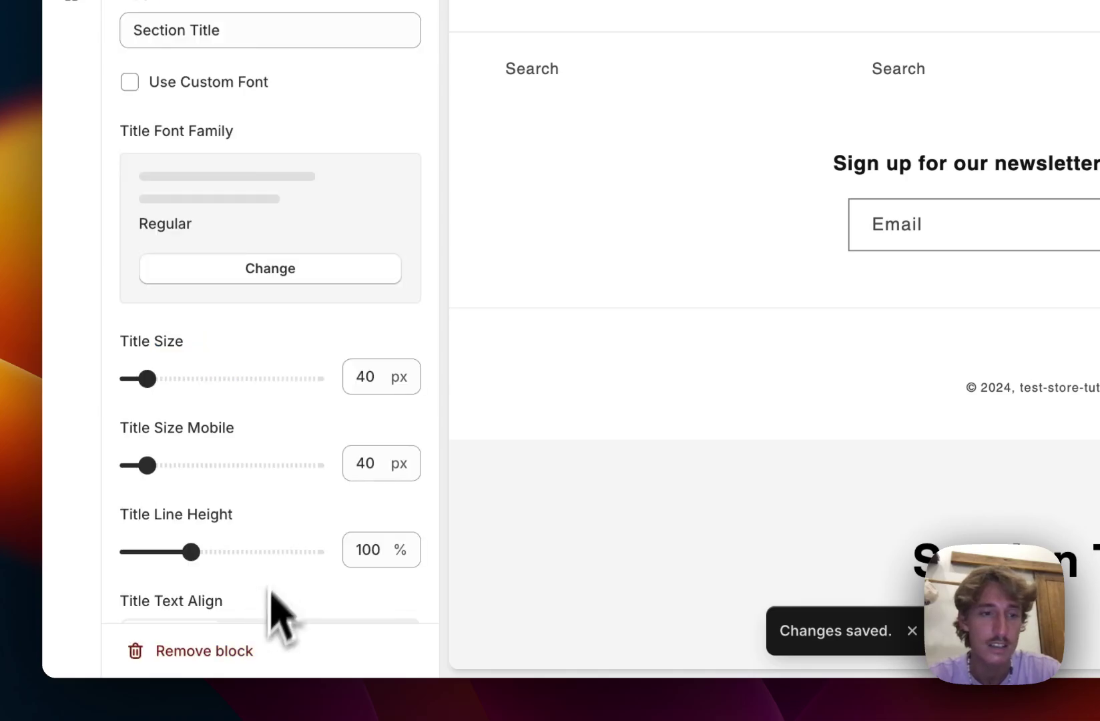
left_click(252, 273)
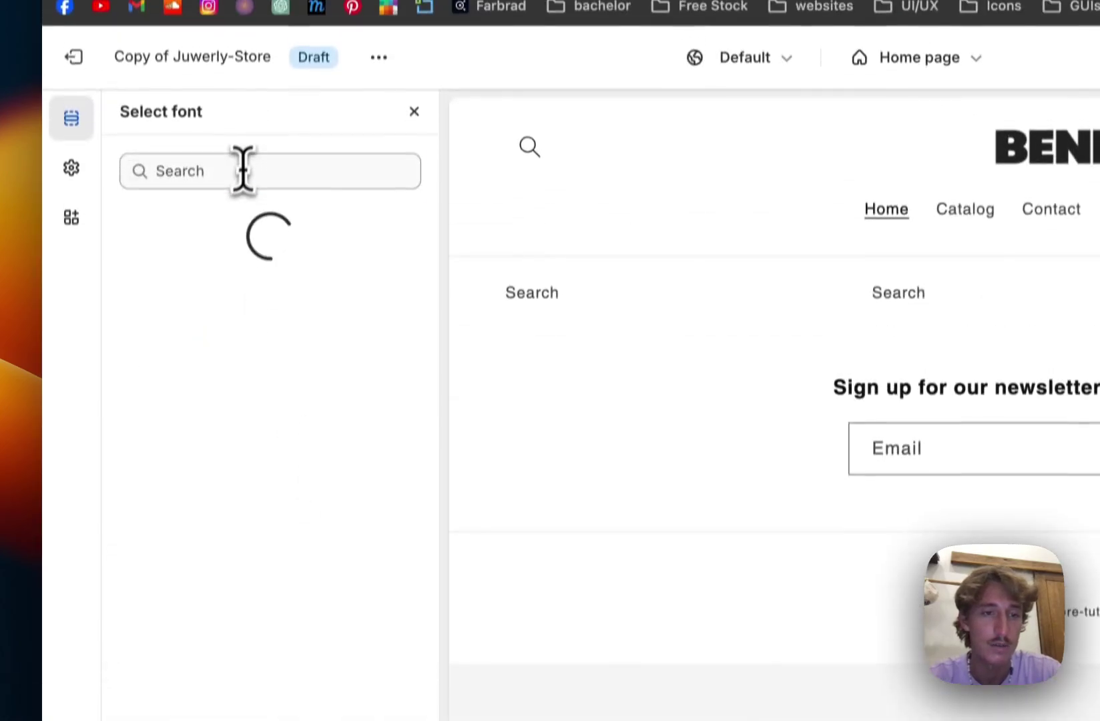
type("helvetica")
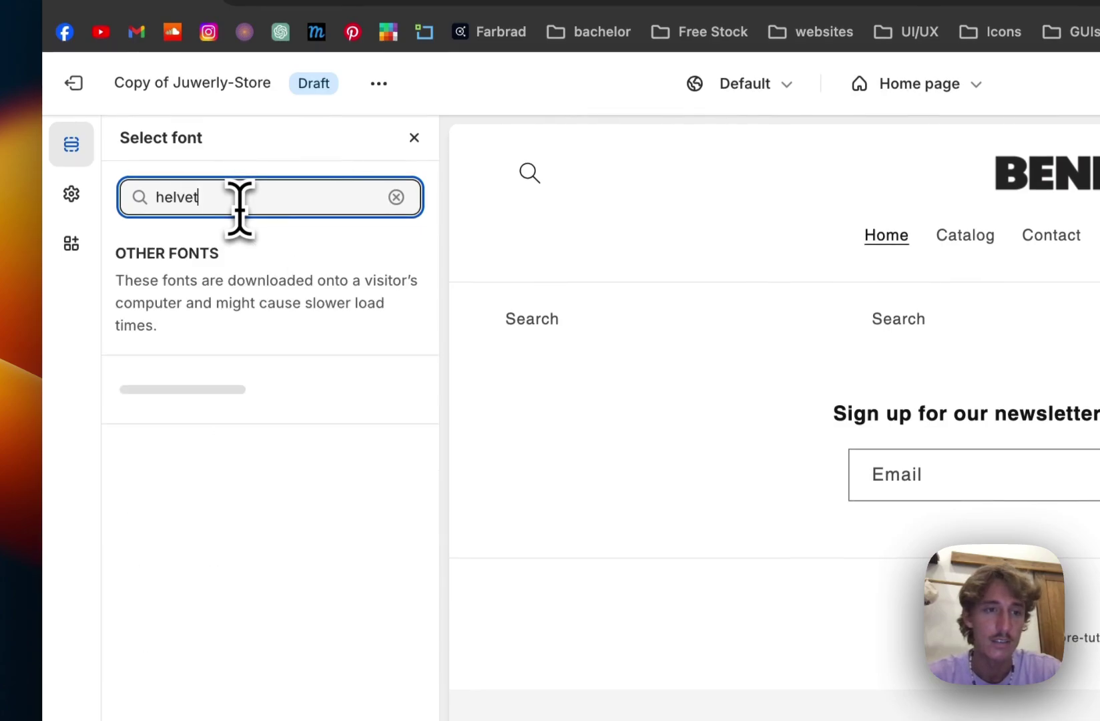
left_click(342, 414)
left_click(175, 631)
left_click(175, 530)
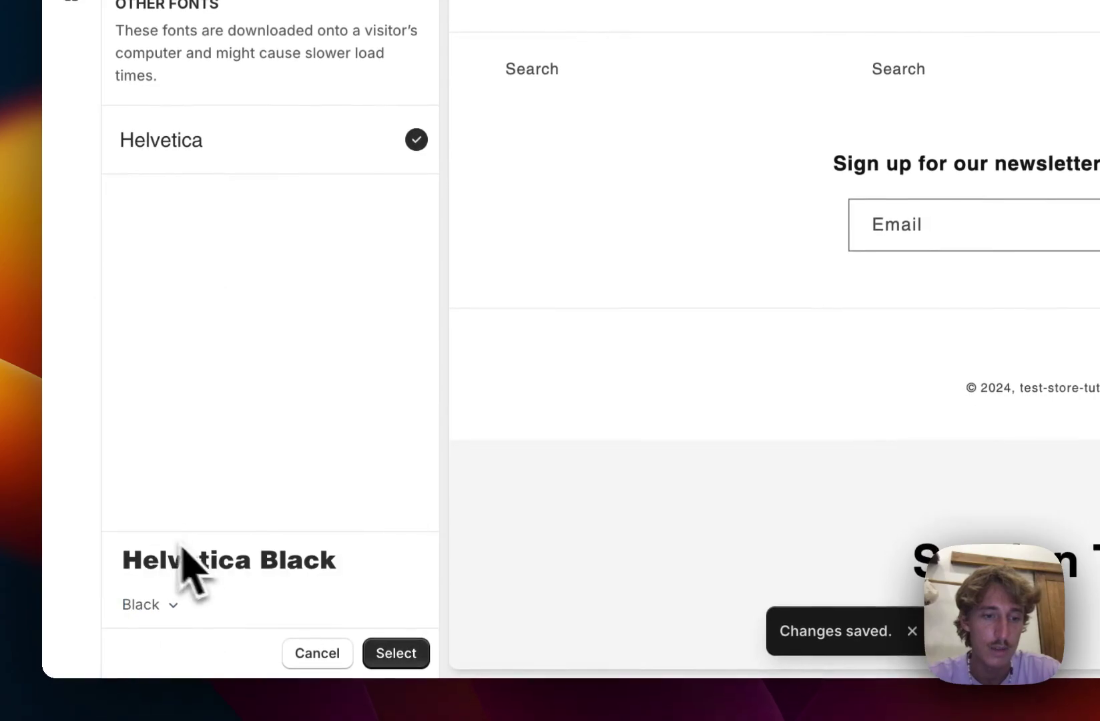
left_click(394, 652)
Step: Change the title text to "BENI.", with the custom font enabled and a desktop title size of 248 px
left_click_drag(220, 98, 87, 114)
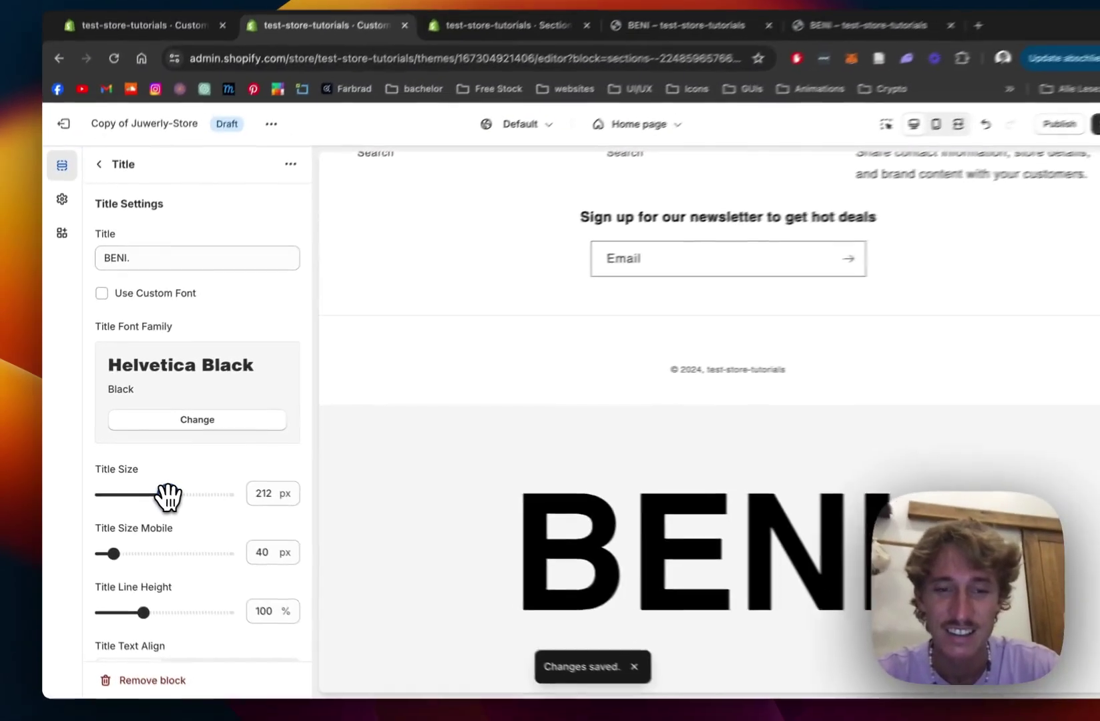
left_click_drag(227, 527, 237, 525)
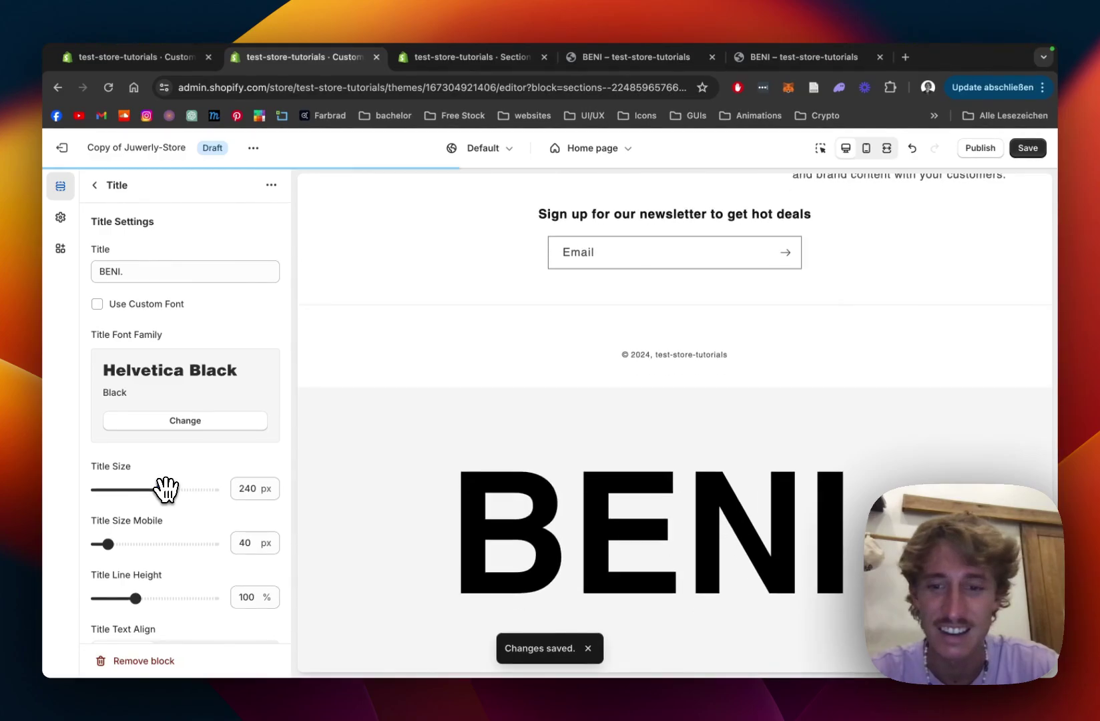
left_click_drag(165, 489, 170, 488)
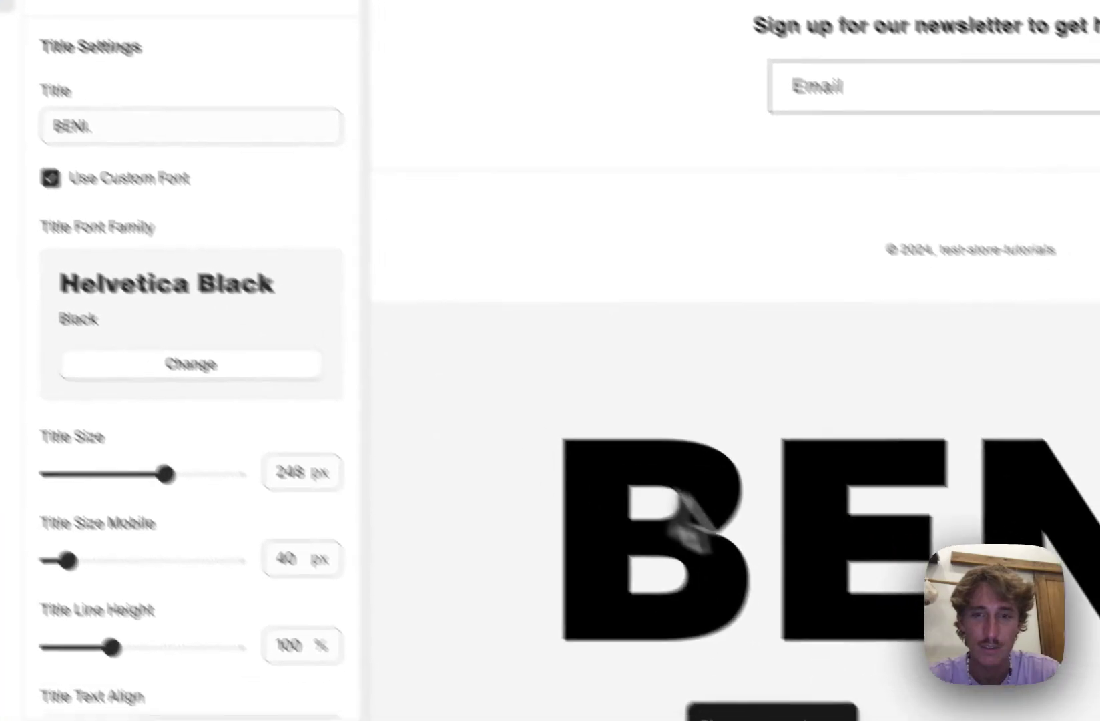
Step: Save the theme changes and review the home page from the top down to the large footer title
key("ctrl+s")
scroll(863, 637, "up", 10)
scroll(861, 634, "down", 6)
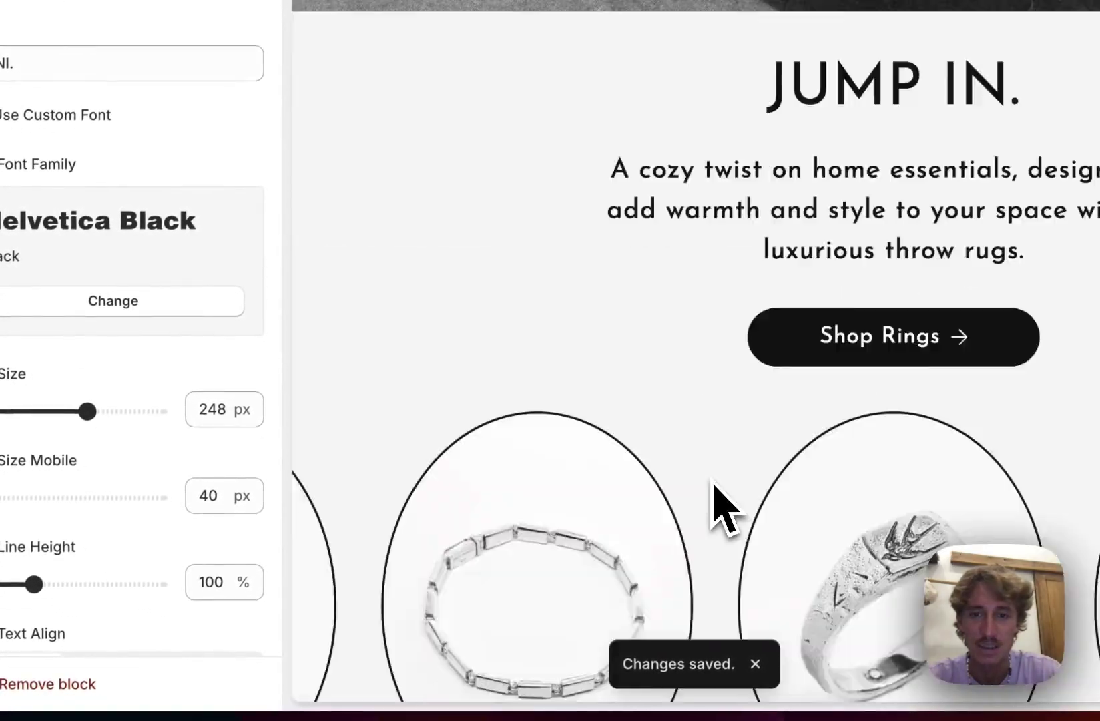
scroll(724, 507, "down", 10)
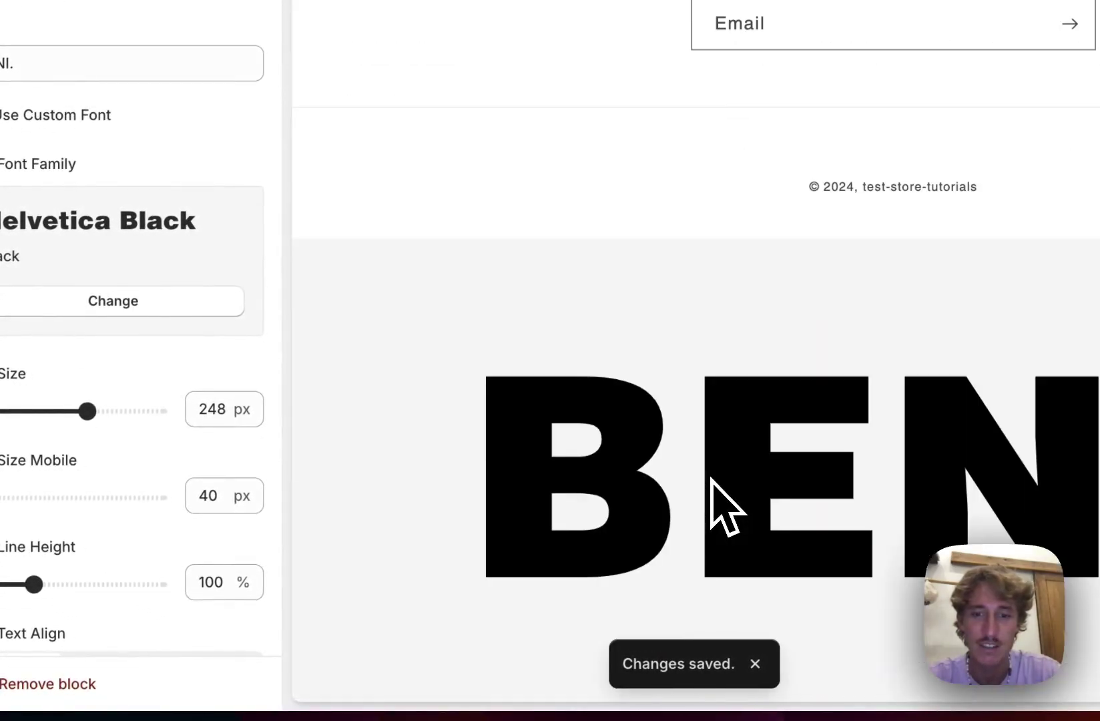
Step: Set the title color of the BENI. title block to #FFFFFF
scroll(180, 384, "down", 4)
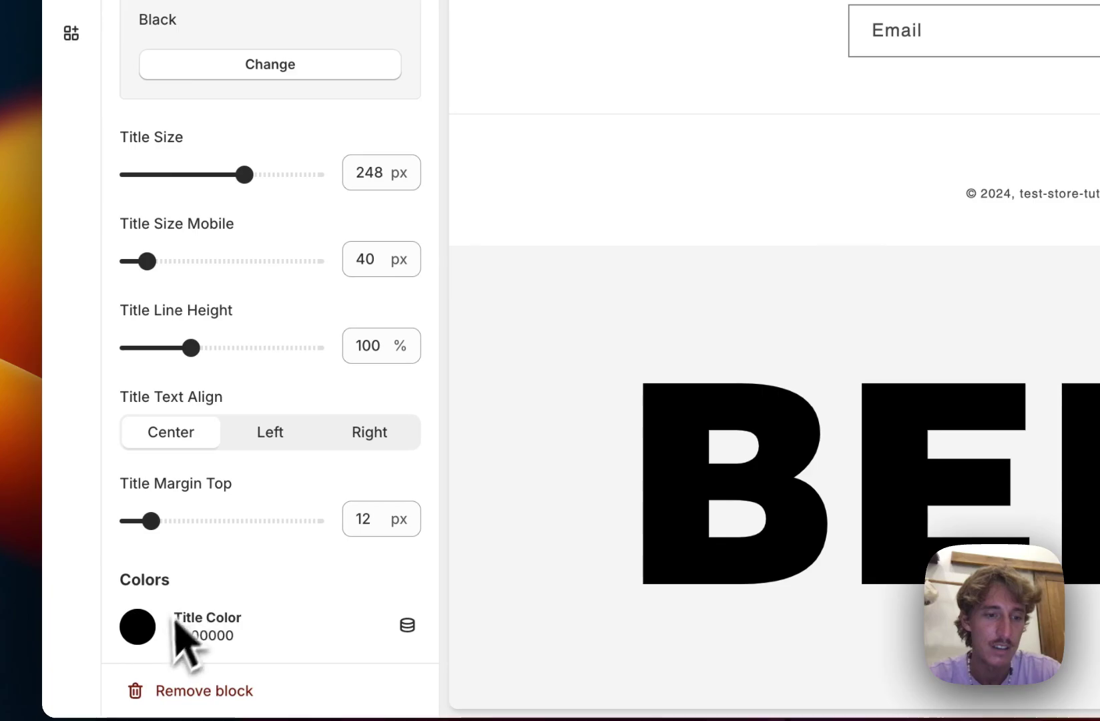
left_click(152, 627)
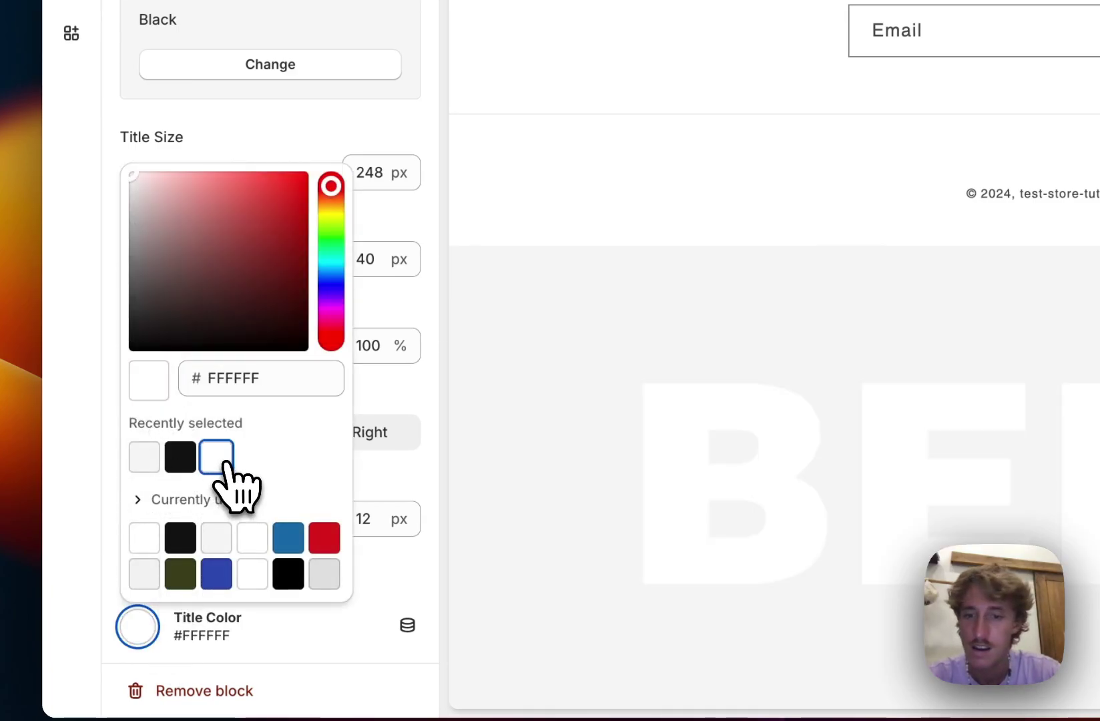
left_click(367, 343)
Step: Change the background of the SS - Text Block section to near-black behind the white title
left_click(126, 191)
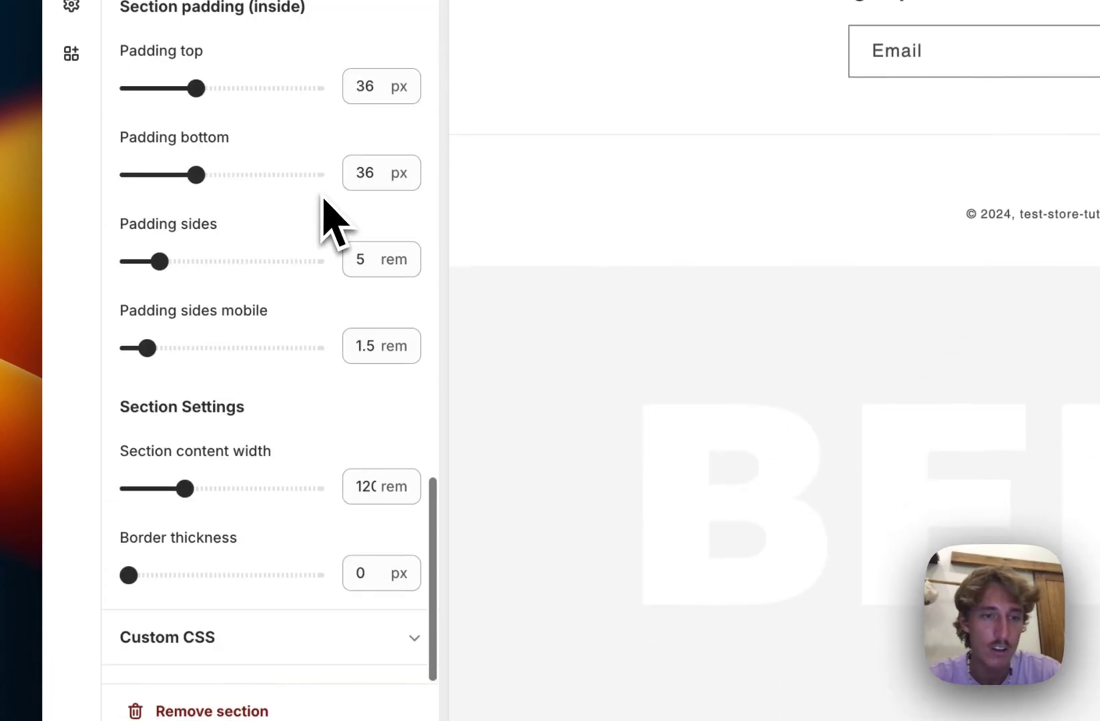
scroll(324, 200, "down", 1)
left_click(138, 168)
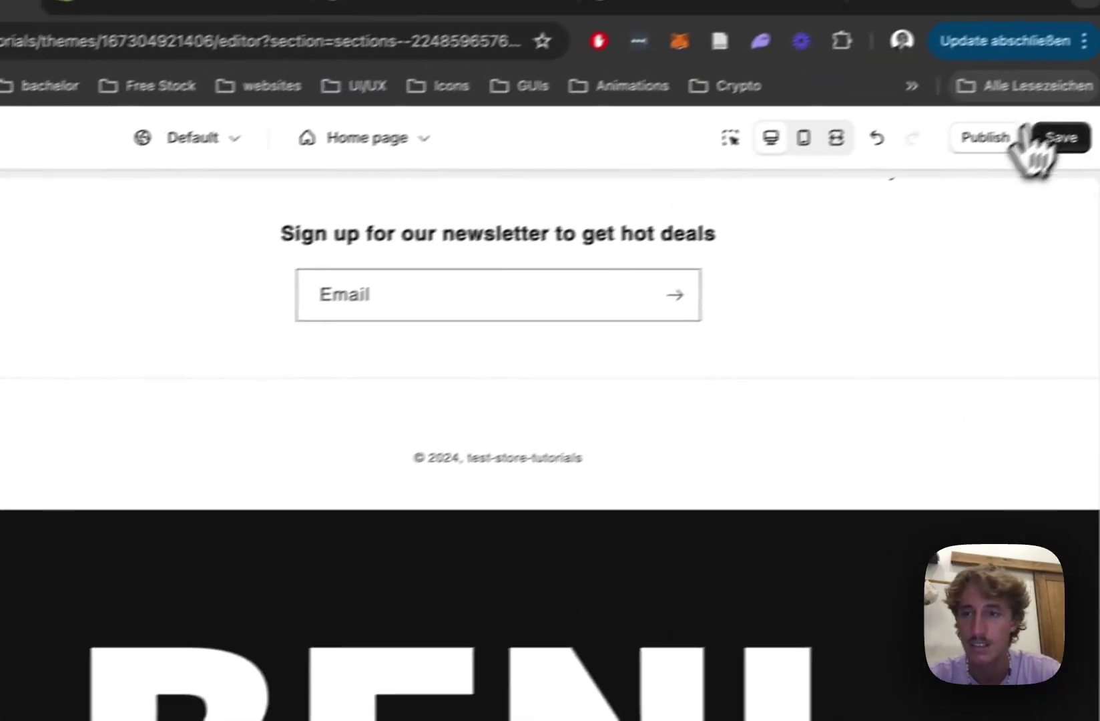
Step: Save the theme changes and open the storefront preview of the Copy of Juwerly-Store draft theme
left_click(1035, 144)
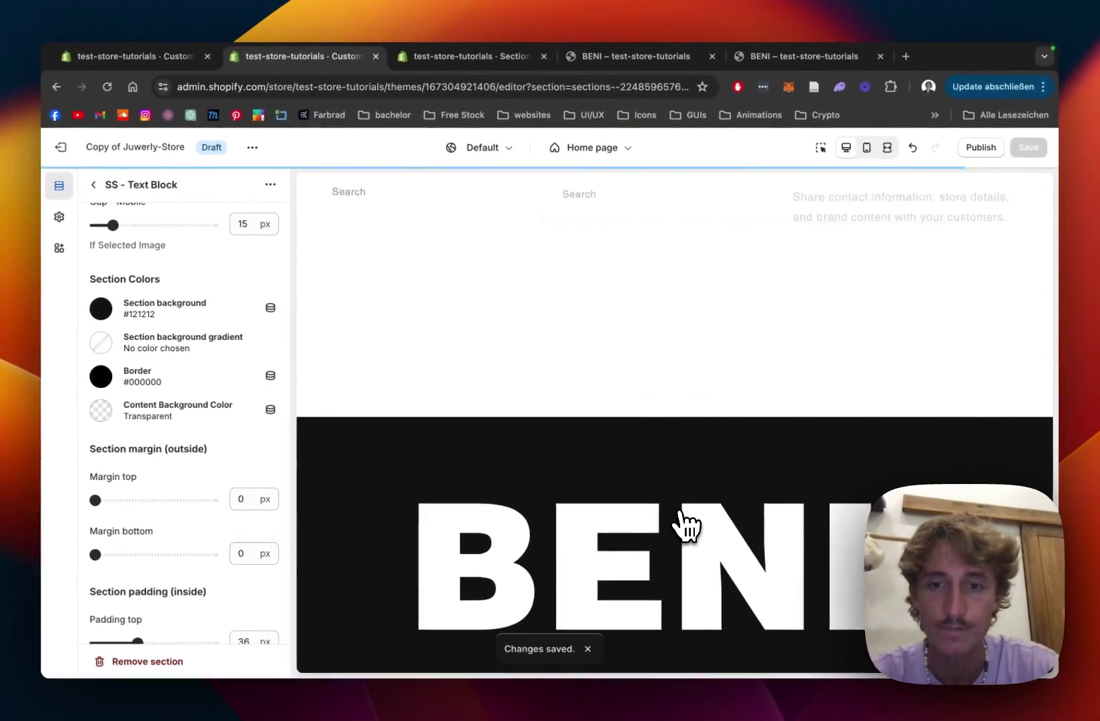
scroll(680, 524, "up", 5)
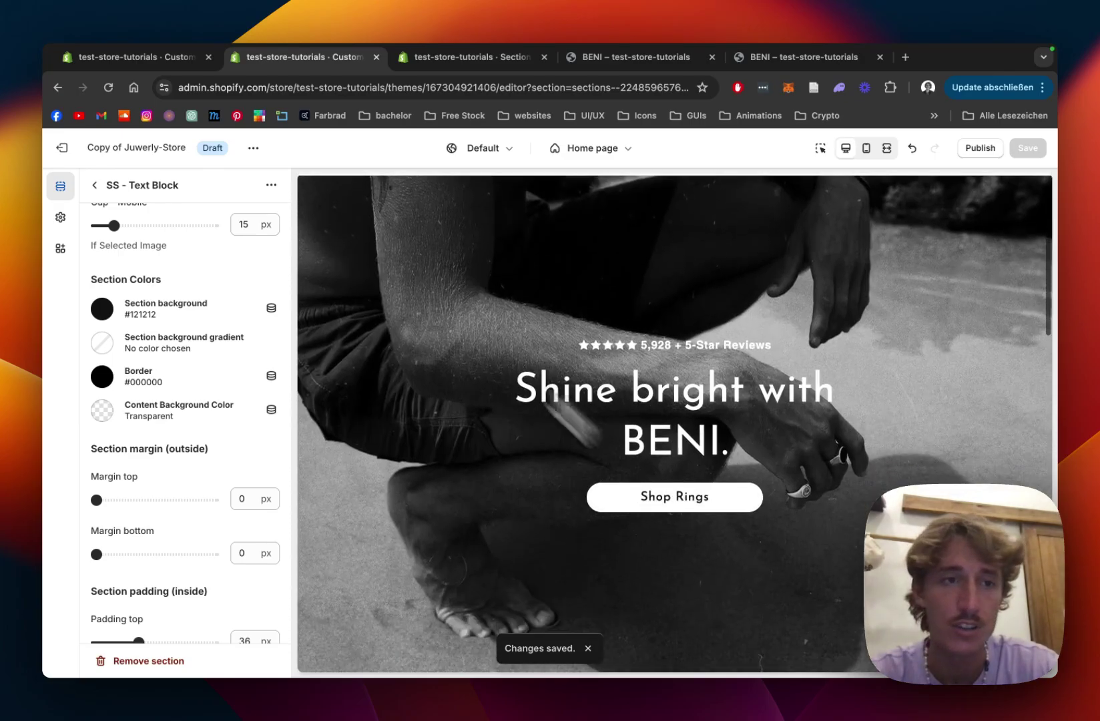
left_click(253, 148)
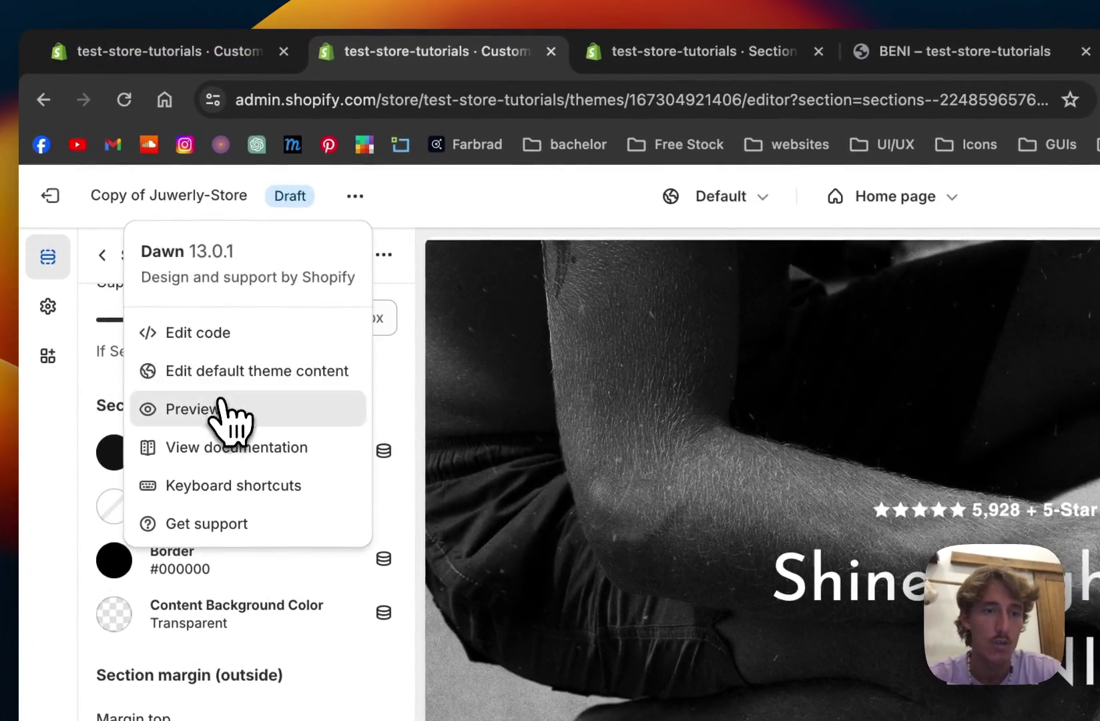
left_click(174, 265)
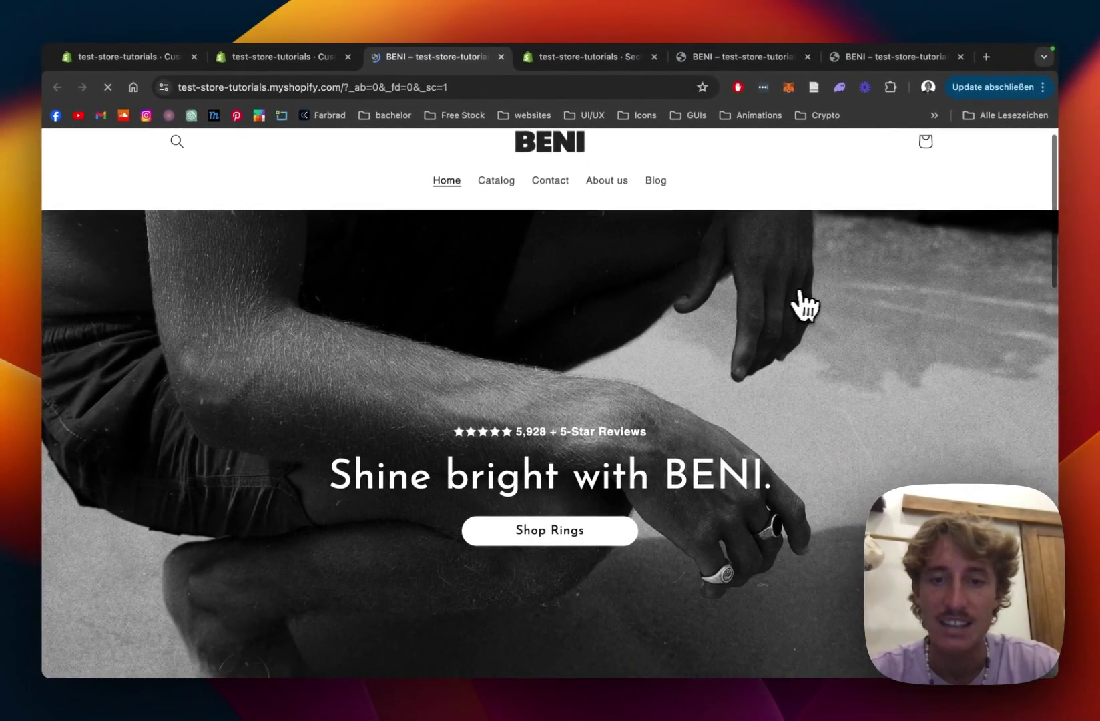
Step: Examine the hero banner and JUMP IN. section in the storefront preview, and advance the product carousel through several items
scroll(804, 305, "down", 3)
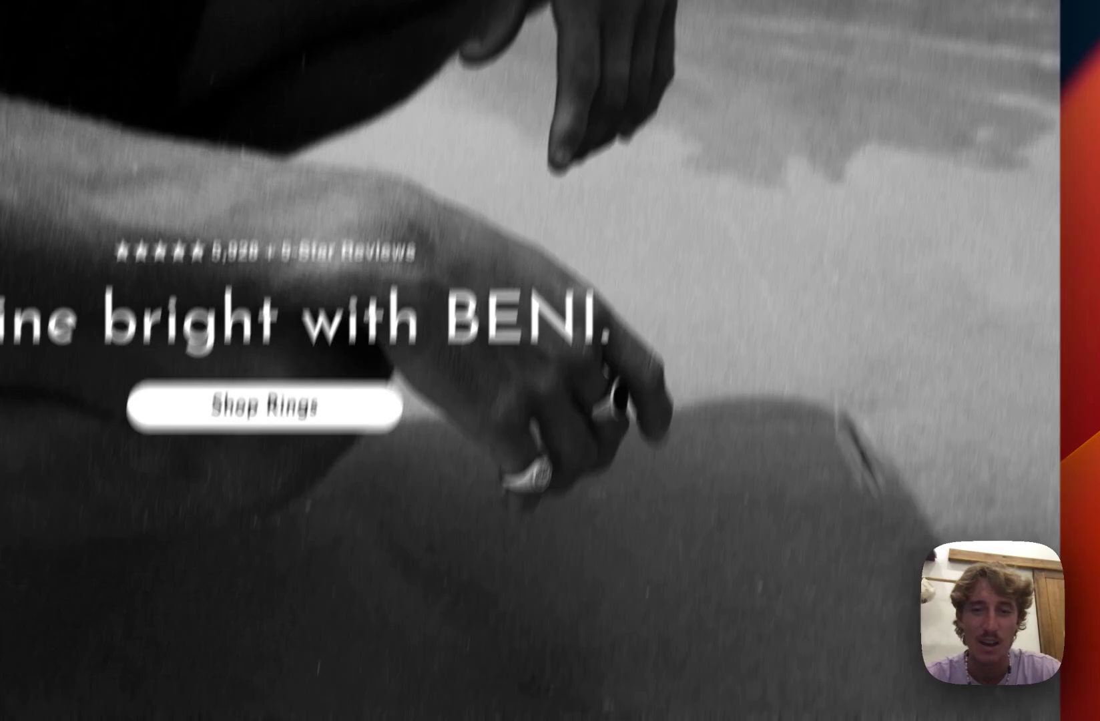
scroll(668, 401, "up", 2)
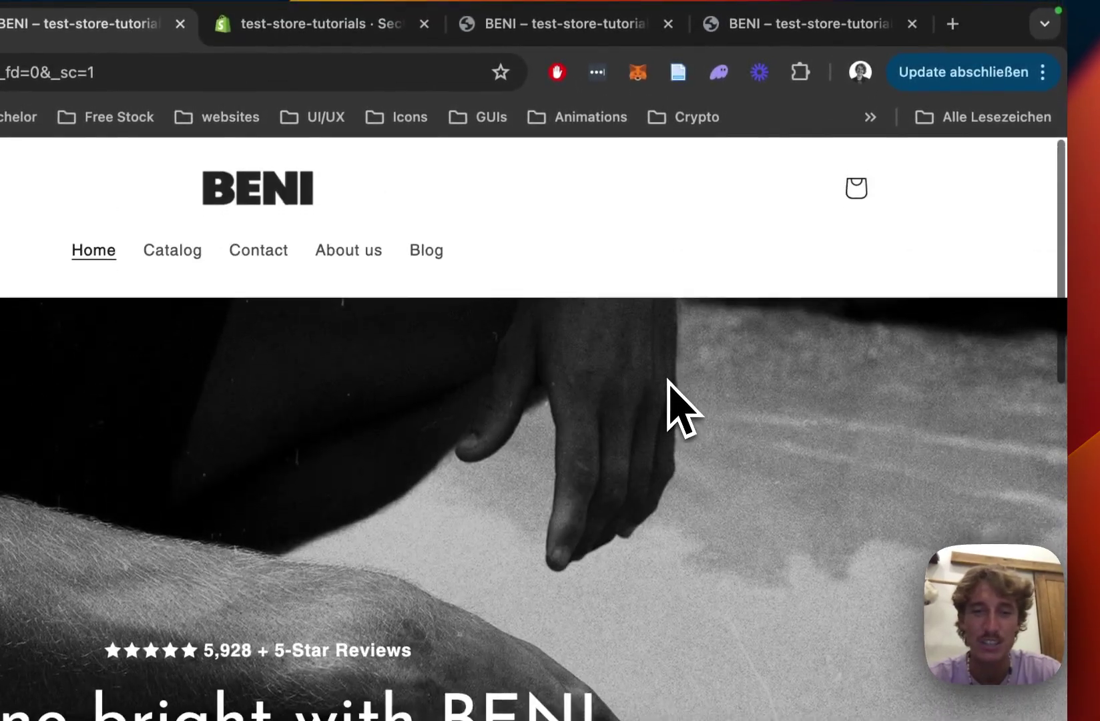
scroll(668, 379, "down", 5)
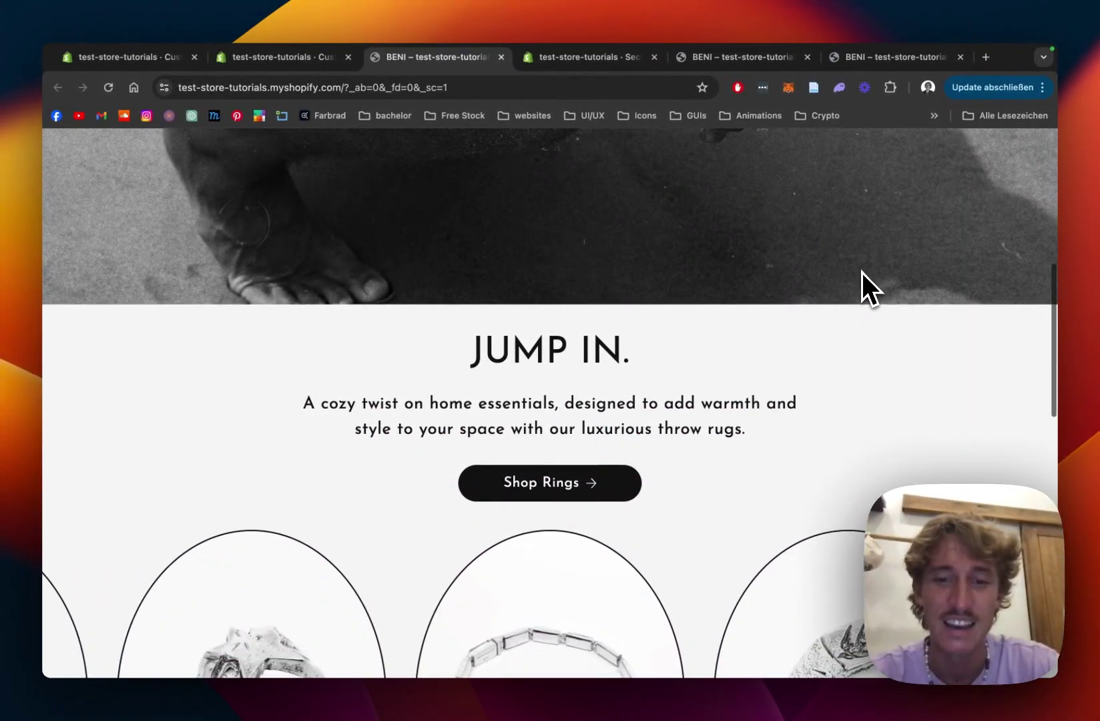
scroll(861, 272, "down", 4)
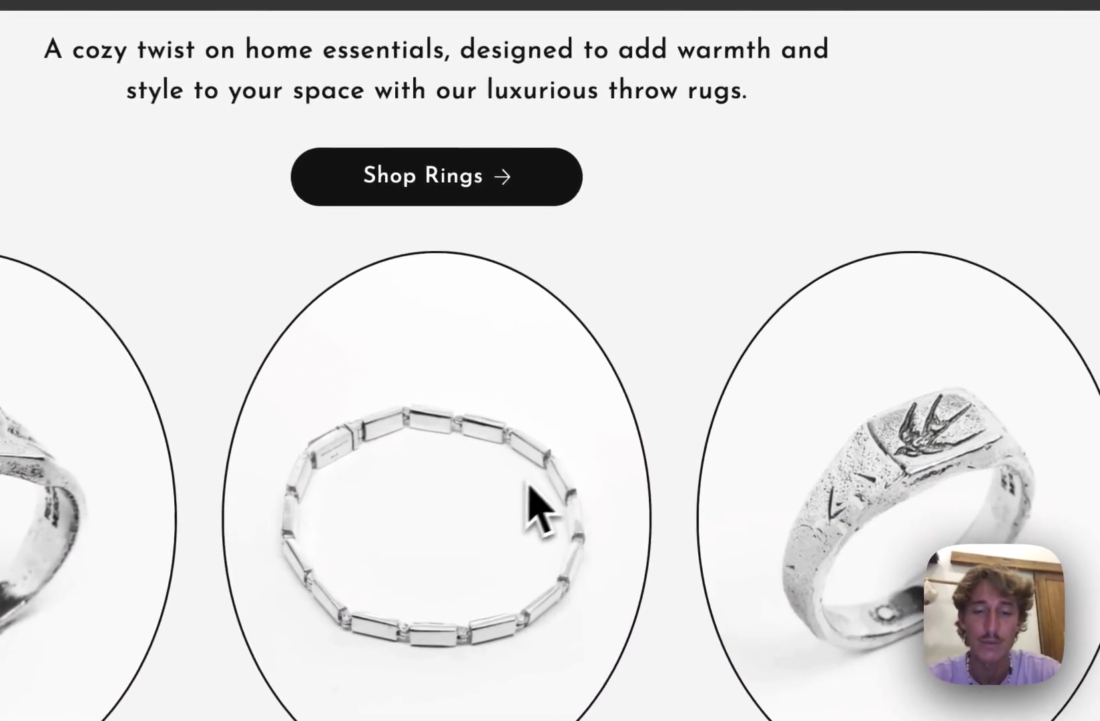
scroll(607, 443, "down", 3)
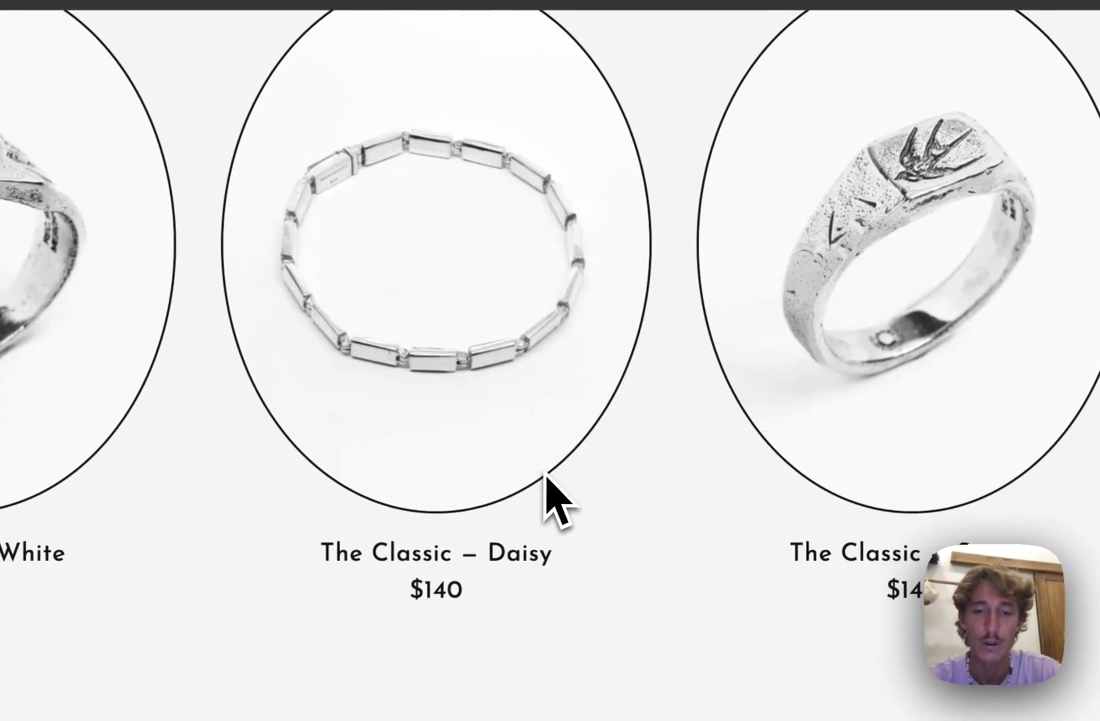
scroll(475, 258, "down", 3)
left_click(1051, 486)
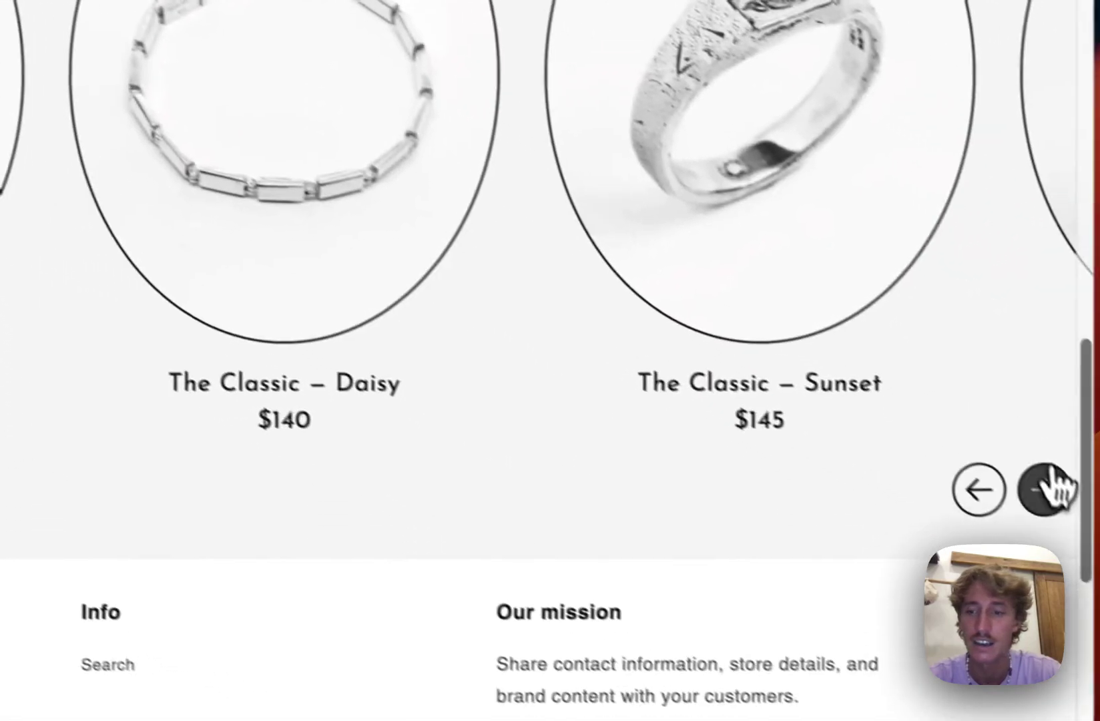
left_click(1051, 486)
left_click(1051, 486)
left_click(1009, 467)
left_click(1009, 467)
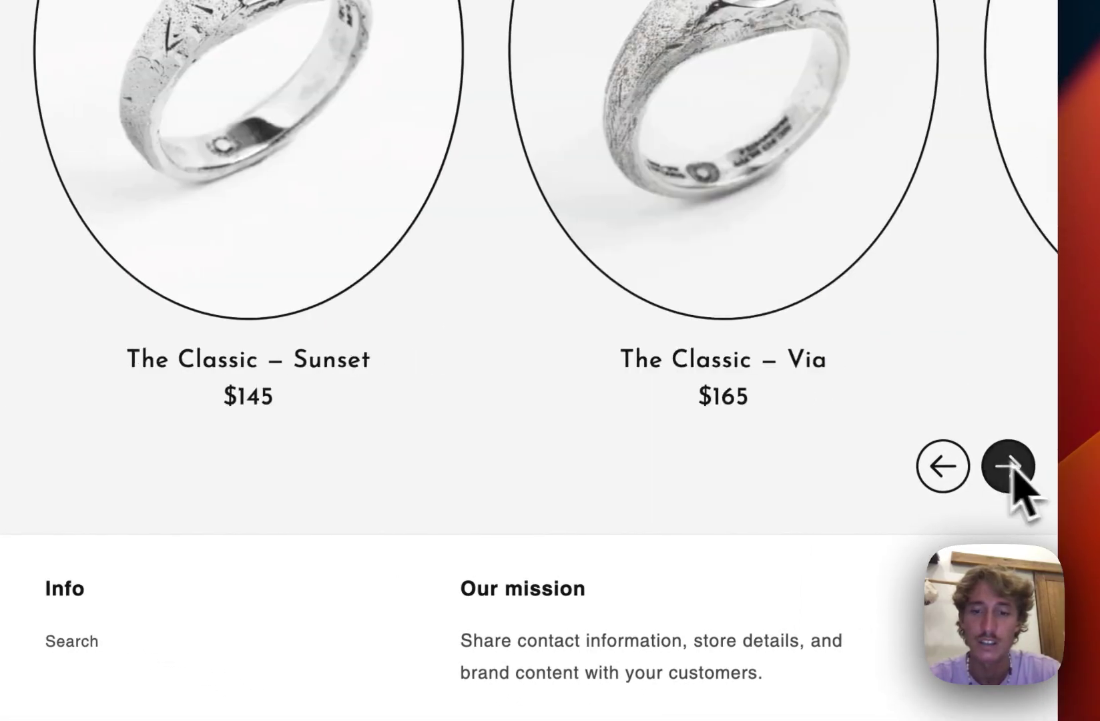
Step: Check the newsletter footer and the large BENI. title block in the preview, and return to the page header
scroll(628, 254, "down", 5)
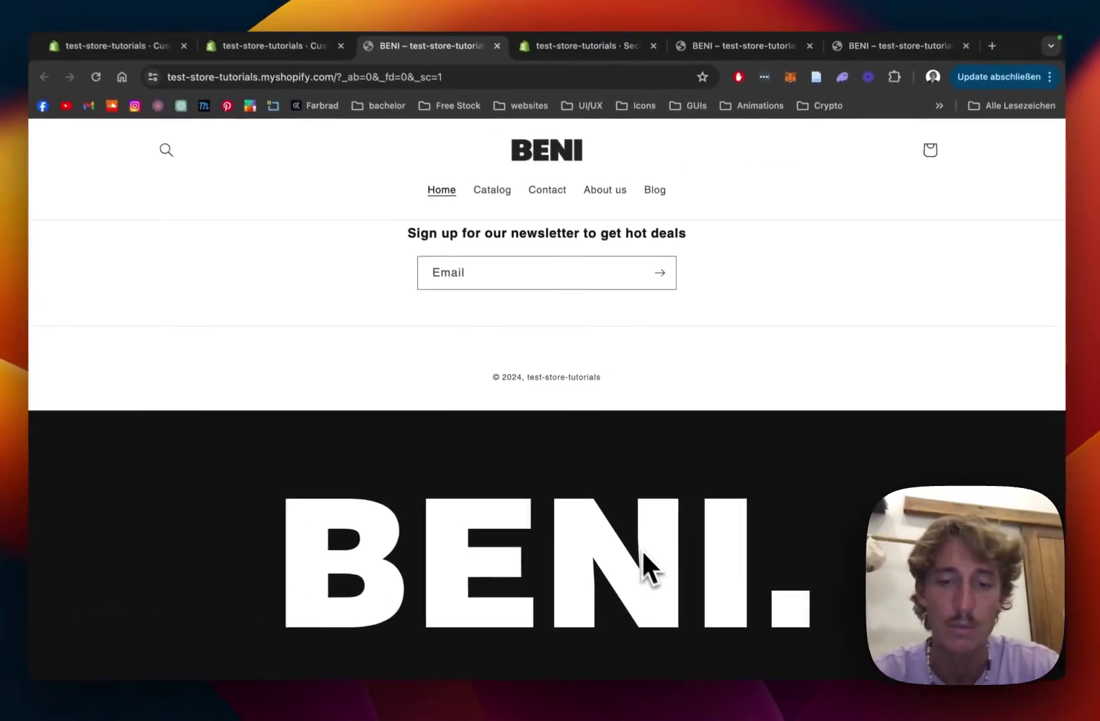
scroll(667, 587, "up", 15)
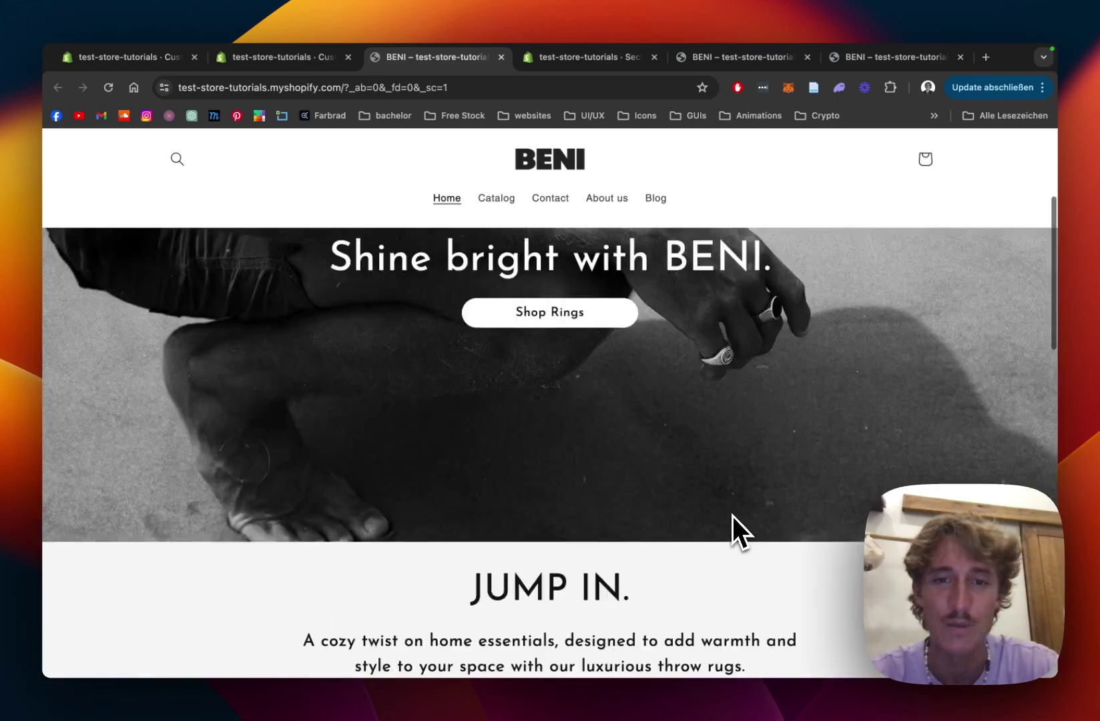
scroll(732, 516, "up", 4)
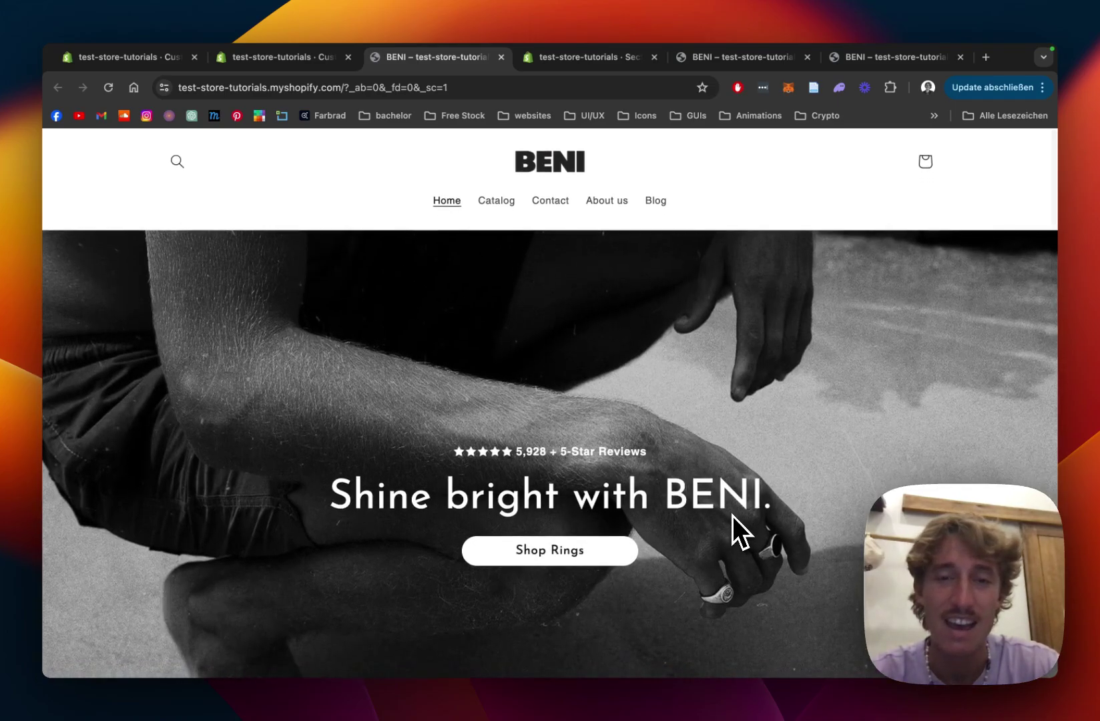
scroll(627, 270, "down", 1)
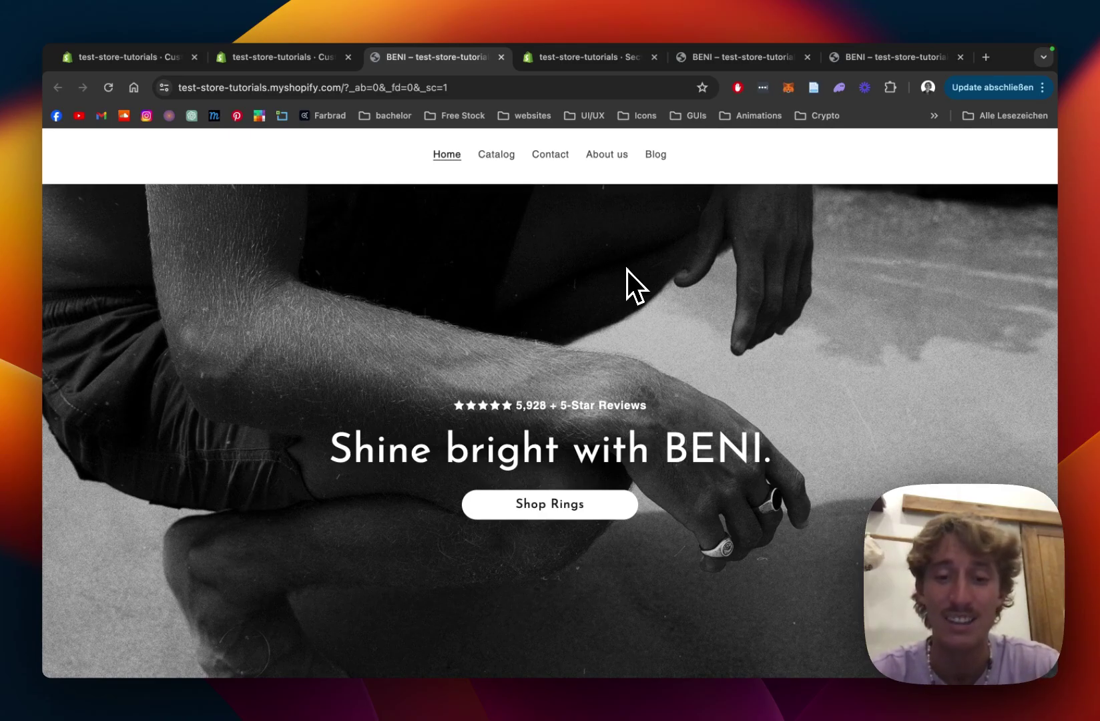
scroll(627, 271, "down", 1)
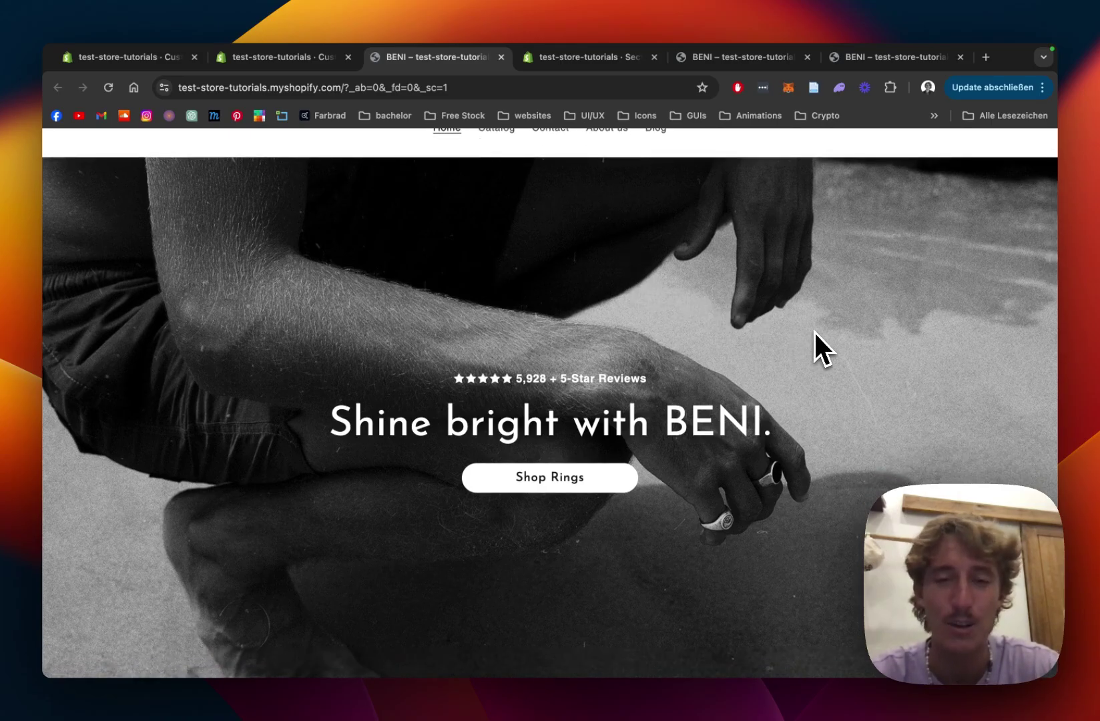
scroll(813, 329, "down", 1)
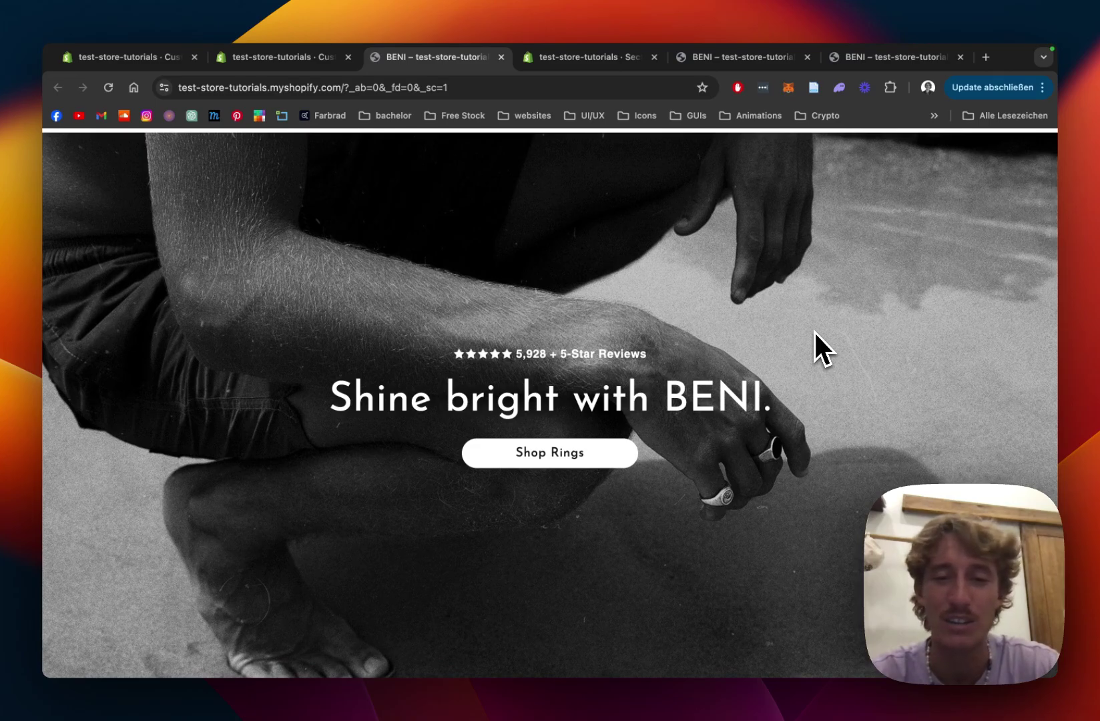
scroll(813, 330, "up", 3)
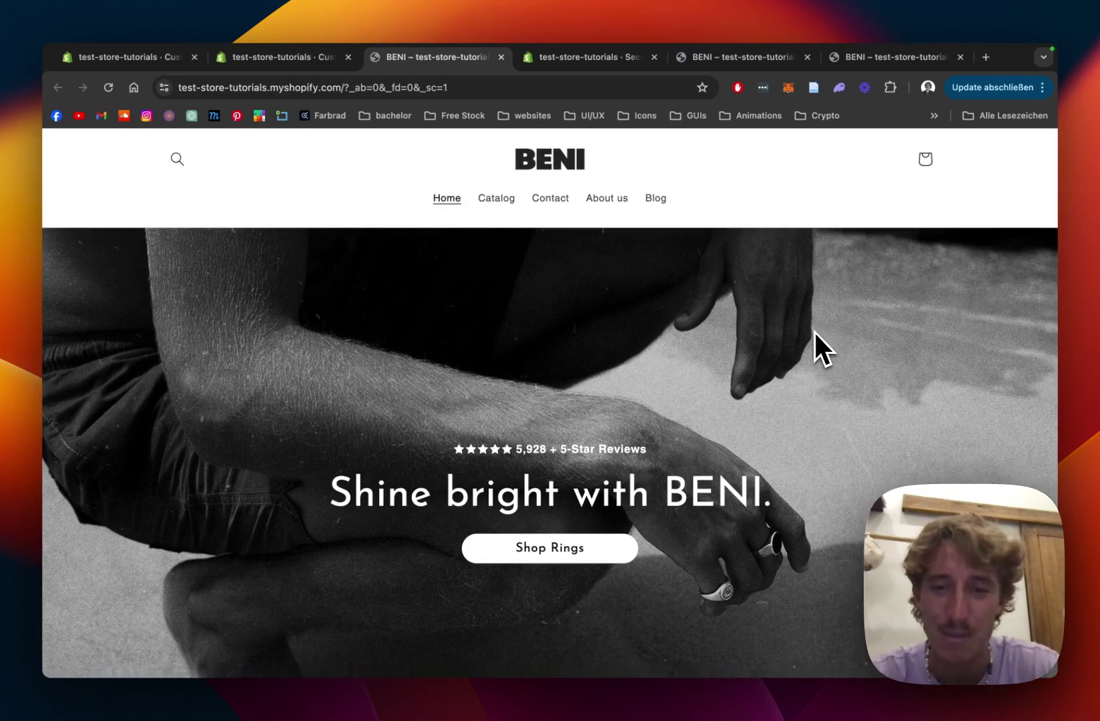